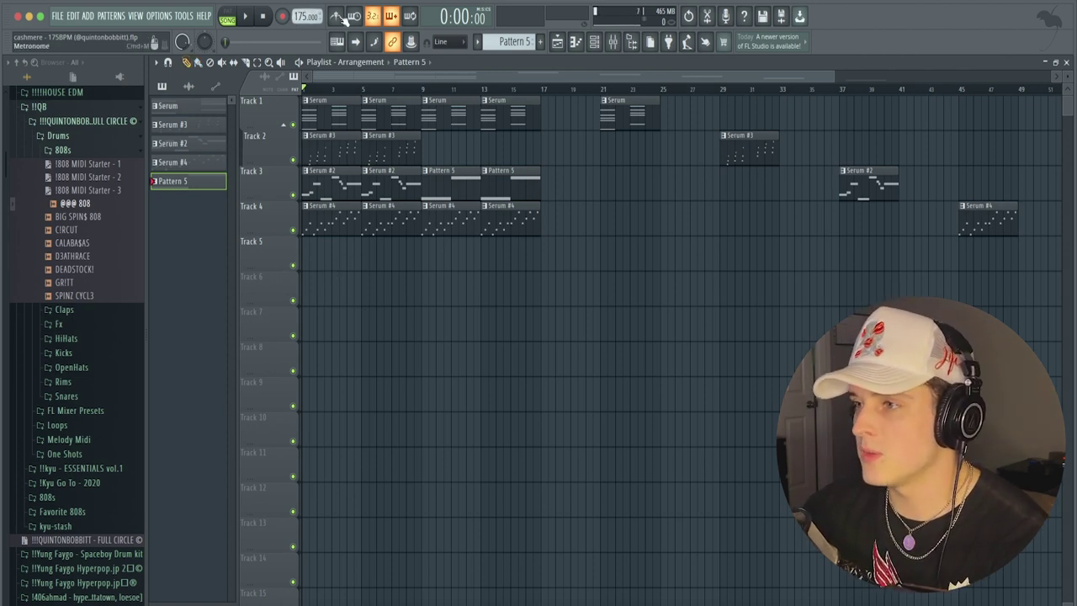
Open the notes of the Serum chord pattern from Track 1 in the piano roll.
scroll(346, 80, up, 3)
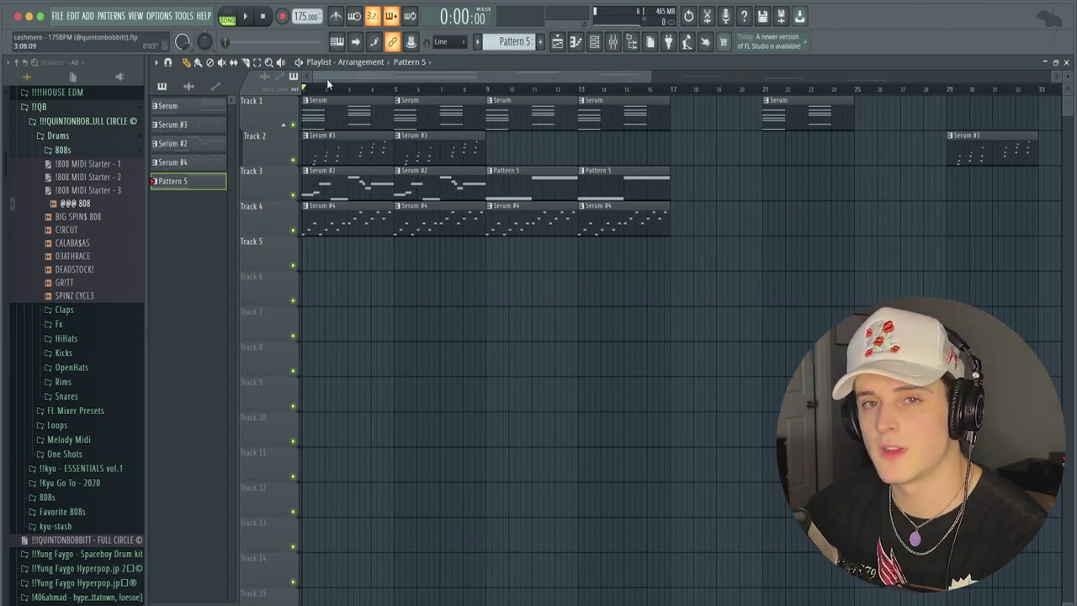
scroll(318, 80, up, 2)
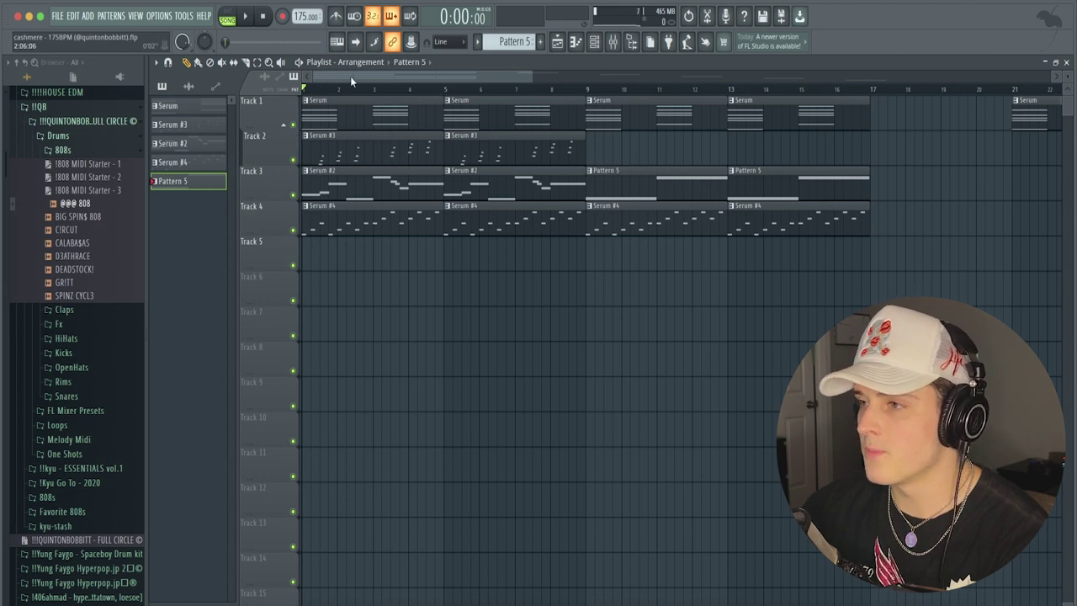
click(354, 111)
click(594, 42)
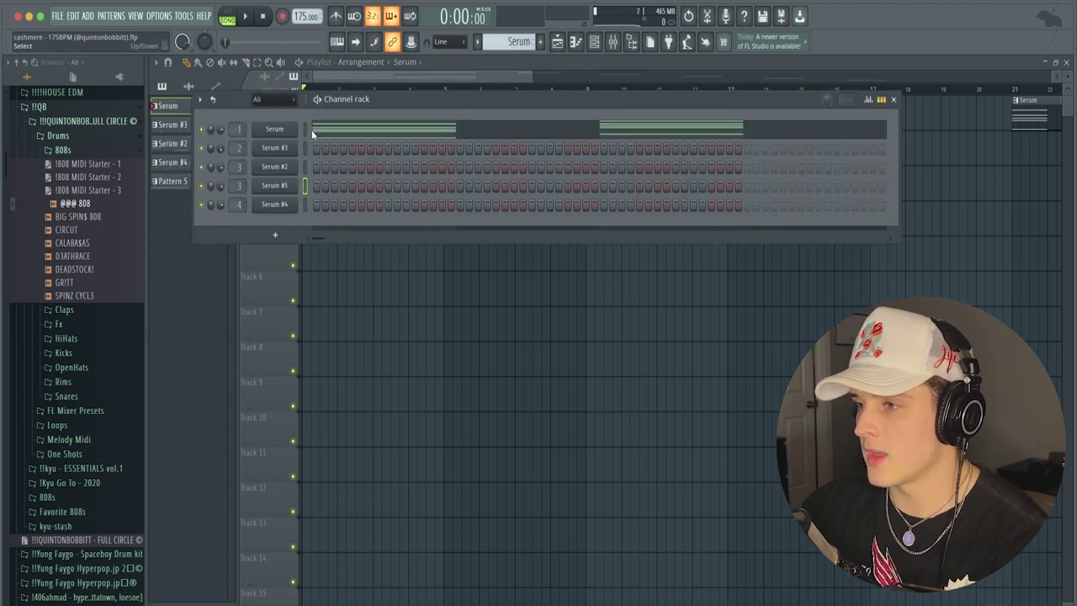
click(312, 134)
scroll(318, 236, up, 3)
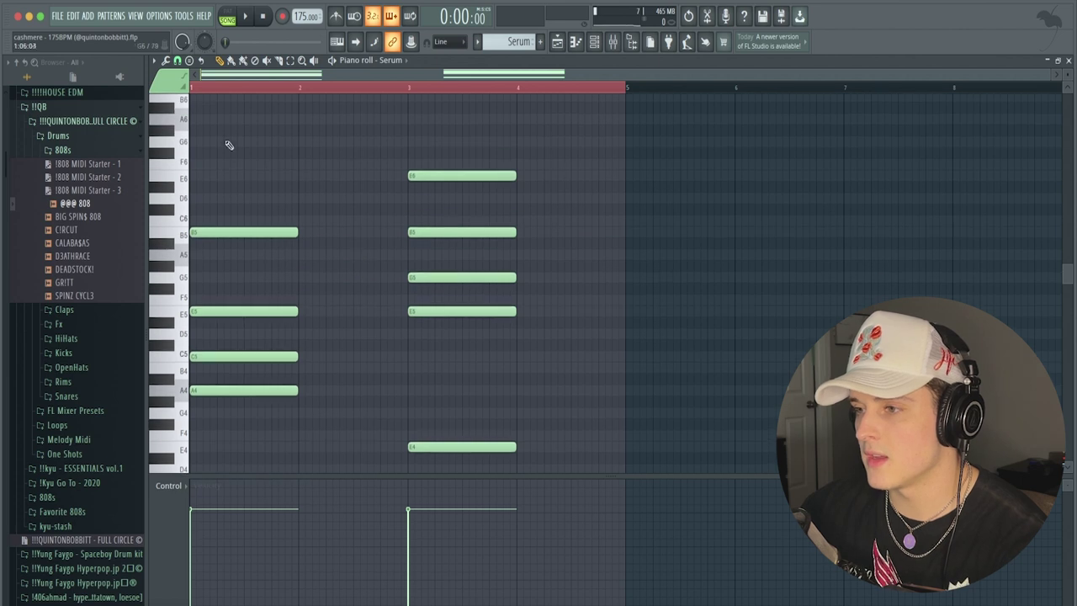
Highlight the A4, C5 and E5 notes of the first chord to examine its triad.
drag(233, 161, 263, 454)
drag(460, 430, 421, 96)
ctrl+click(328, 320)
drag(391, 150, 404, 453)
scroll(284, 335, down, 3)
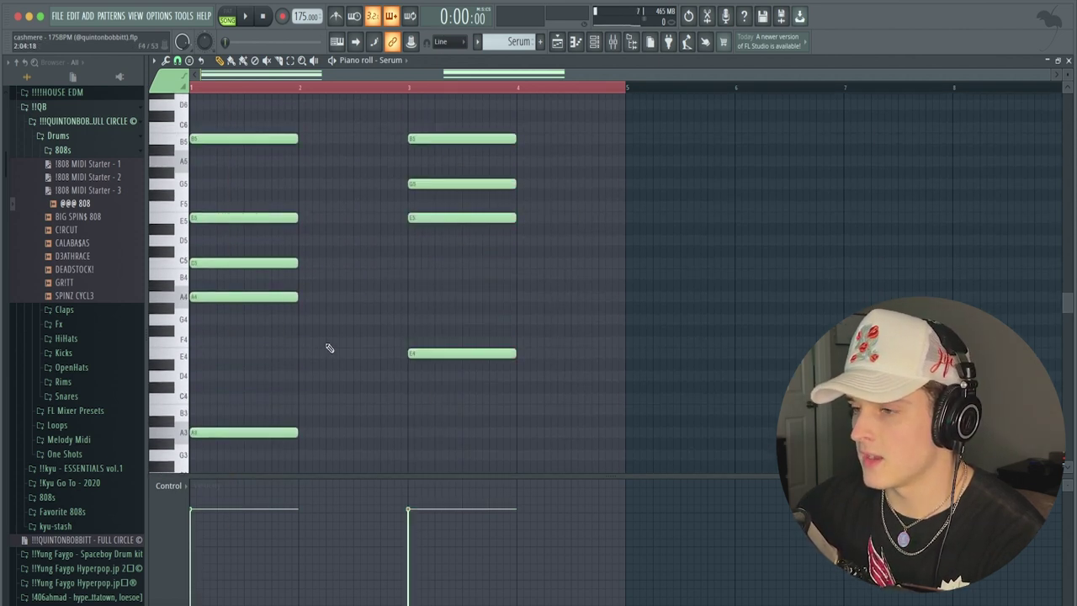
drag(350, 349, 193, 168)
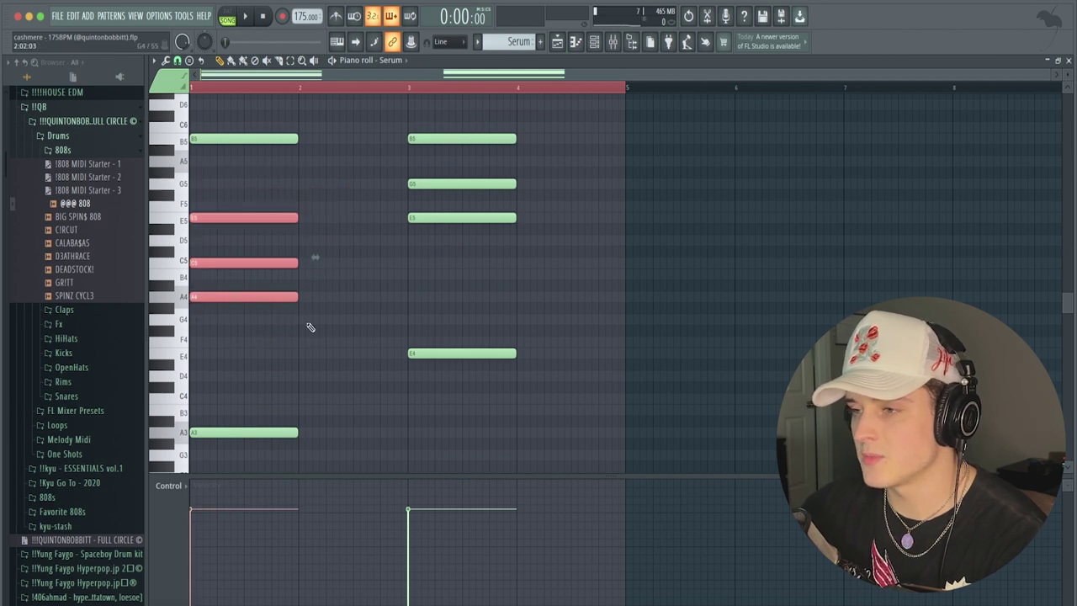
ctrl+right_click(306, 369)
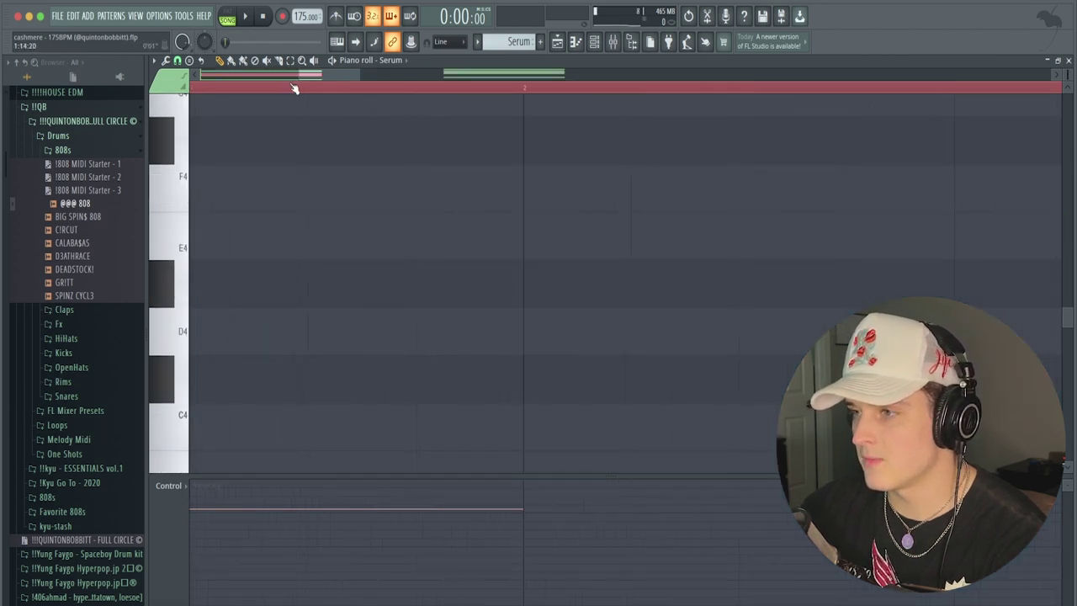
ctrl+right_click(295, 88)
drag(301, 322, 169, 179)
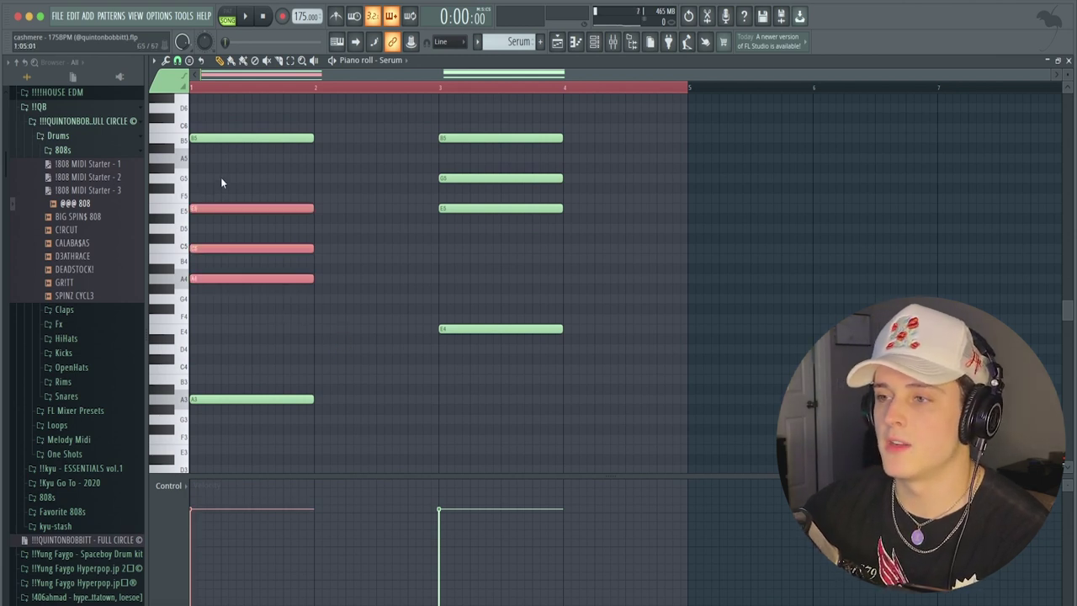
click(356, 321)
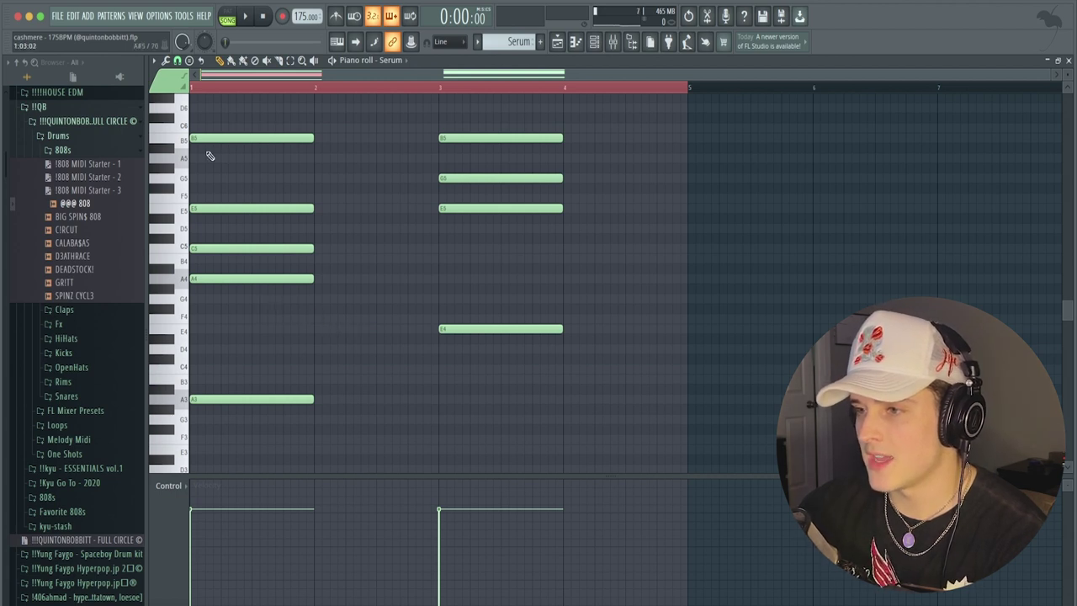
Highlight the first chord's highest note, B5, and its lowest bass note, A3, one after the other.
drag(207, 162, 212, 126)
drag(339, 163, 257, 126)
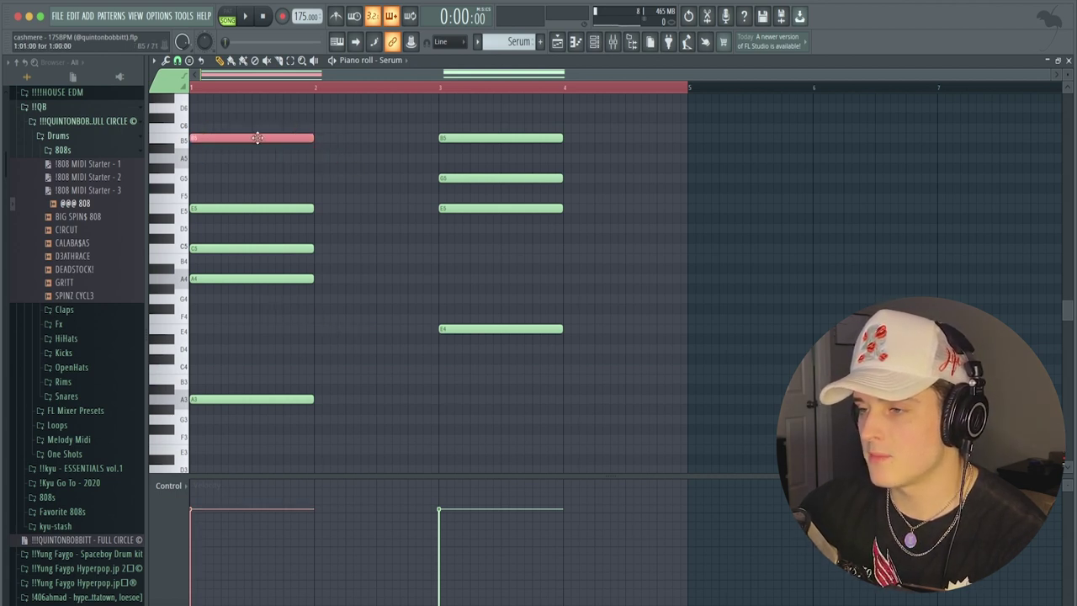
drag(335, 335, 222, 414)
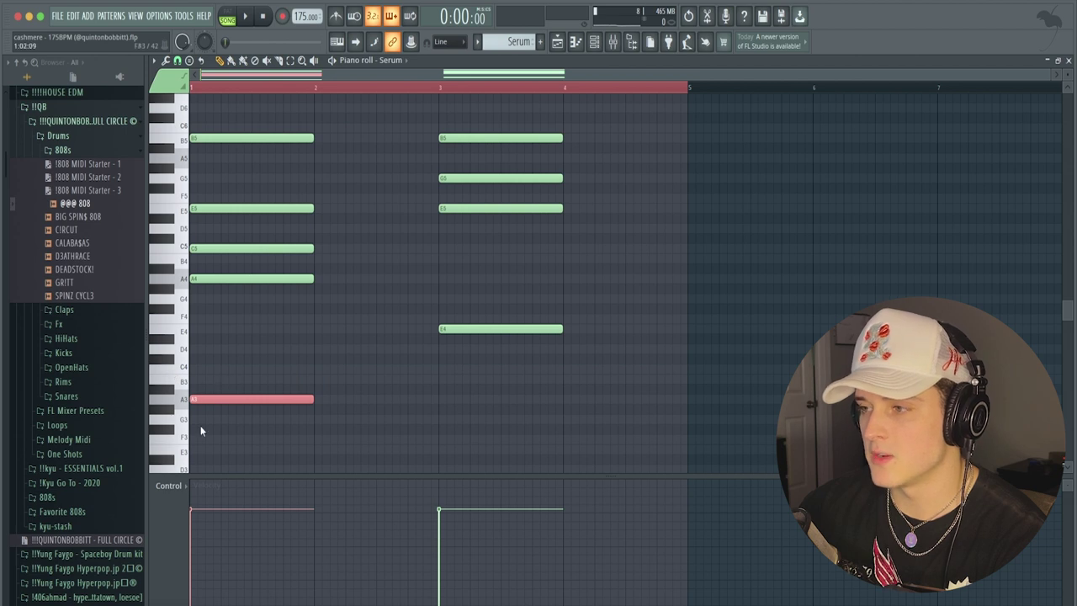
click(377, 310)
Highlight the second chord's E5, G5 and B5 triad, its E4 bass note and its E6 top note.
scroll(378, 313, up, 3)
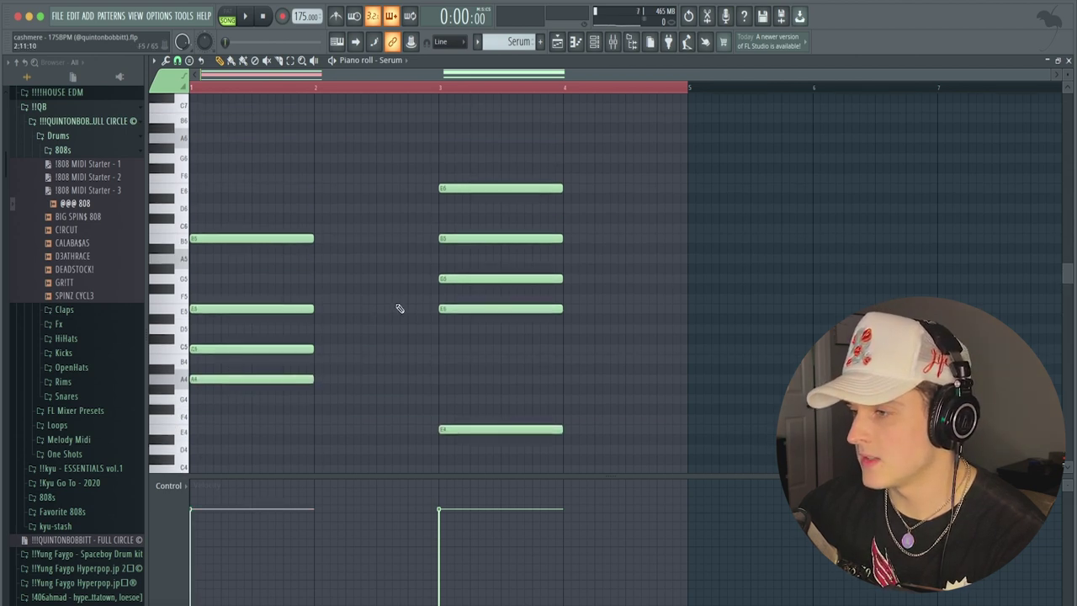
drag(450, 353, 470, 222)
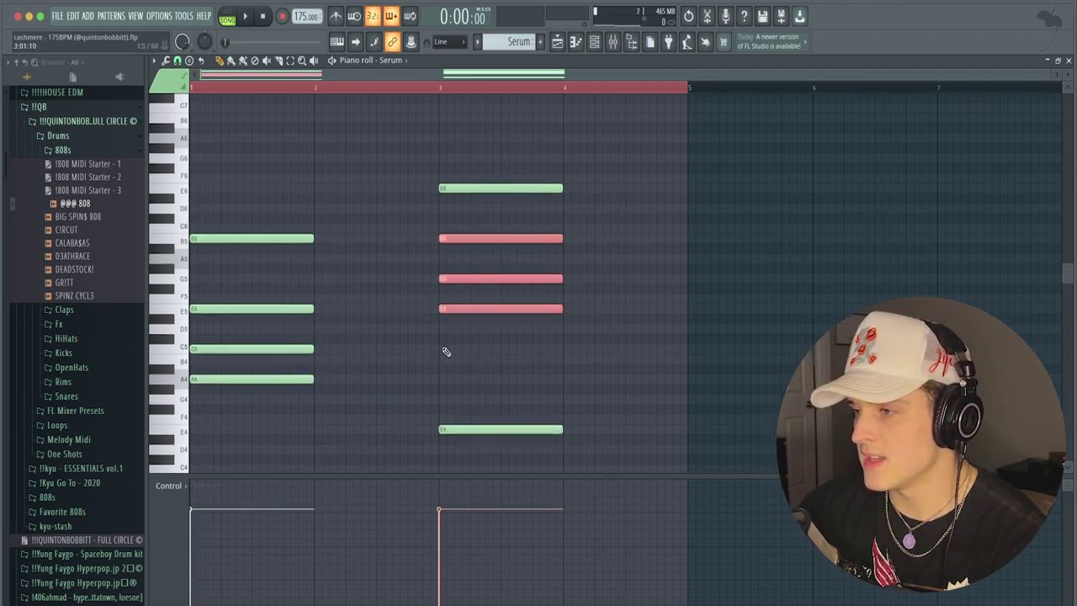
drag(446, 352, 473, 217)
drag(409, 415, 473, 440)
drag(380, 212, 469, 160)
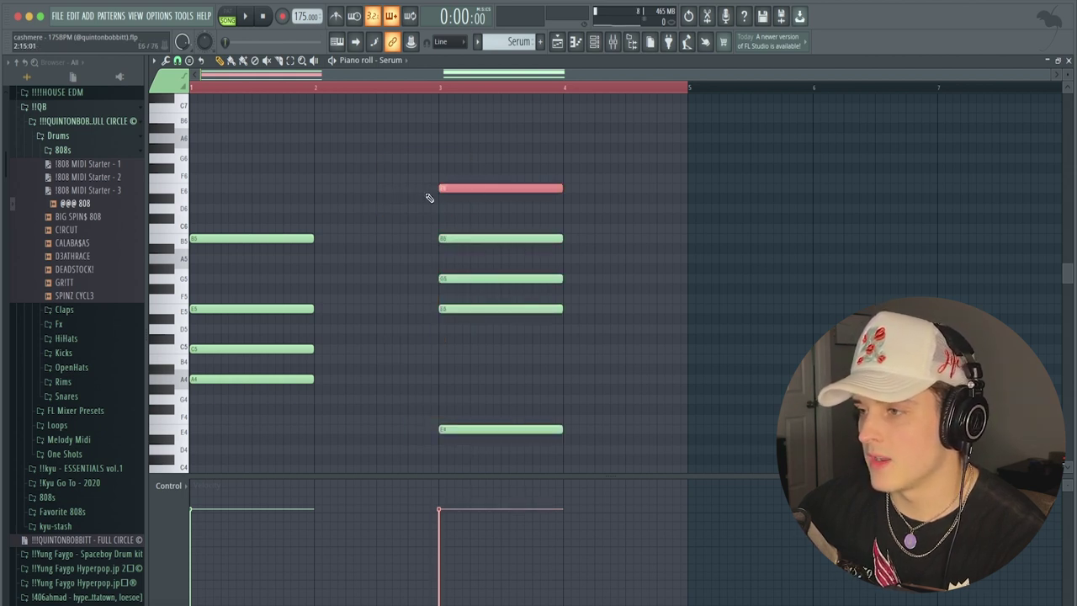
ctrl+click(389, 247)
Open the Serum channel's synth, look through the Cymatics - Xfer Serum Starter Pack presets without changing the sound, and close the synth.
click(592, 41)
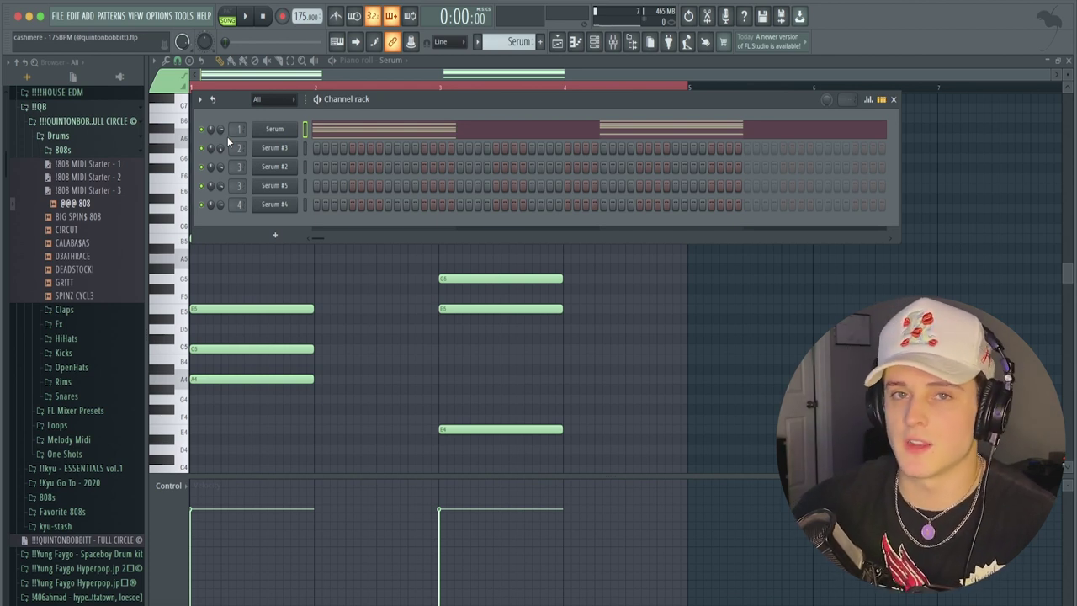
click(274, 129)
drag(274, 98, 384, 89)
click(496, 107)
mouse_move(507, 177)
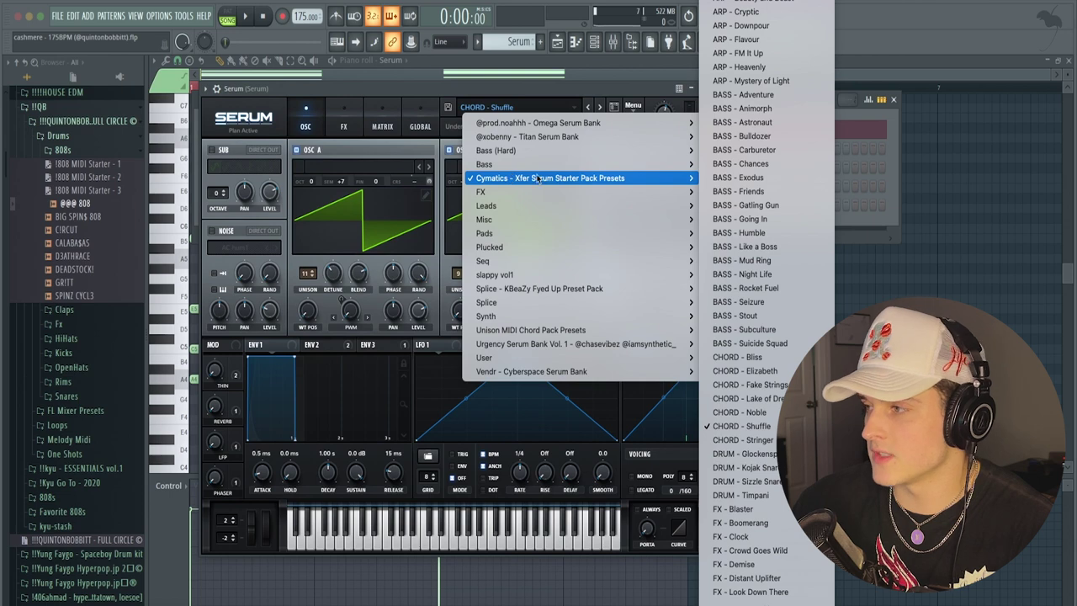
click(487, 112)
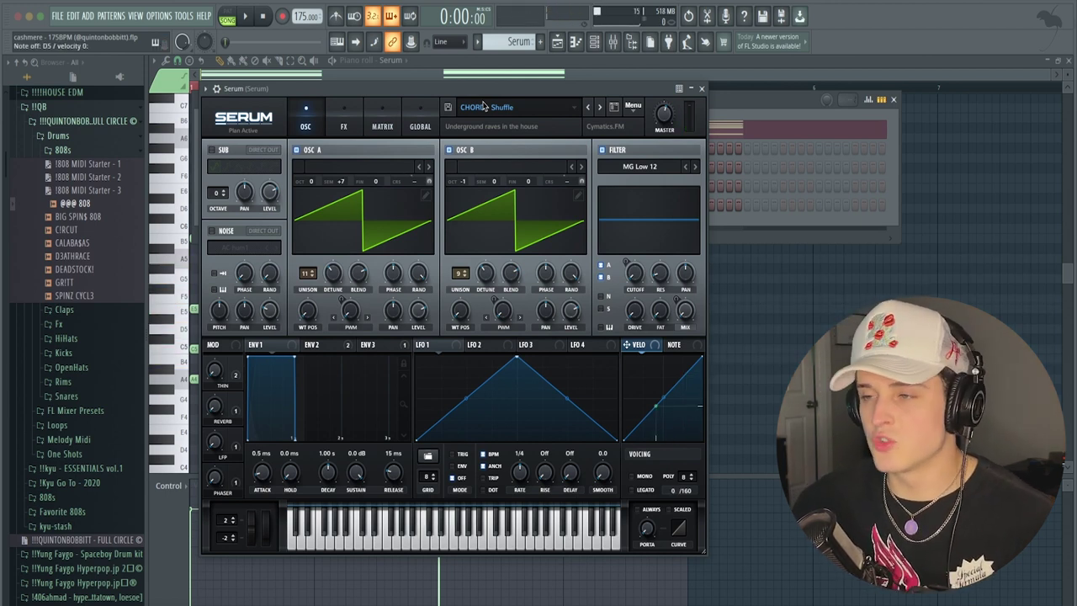
click(701, 88)
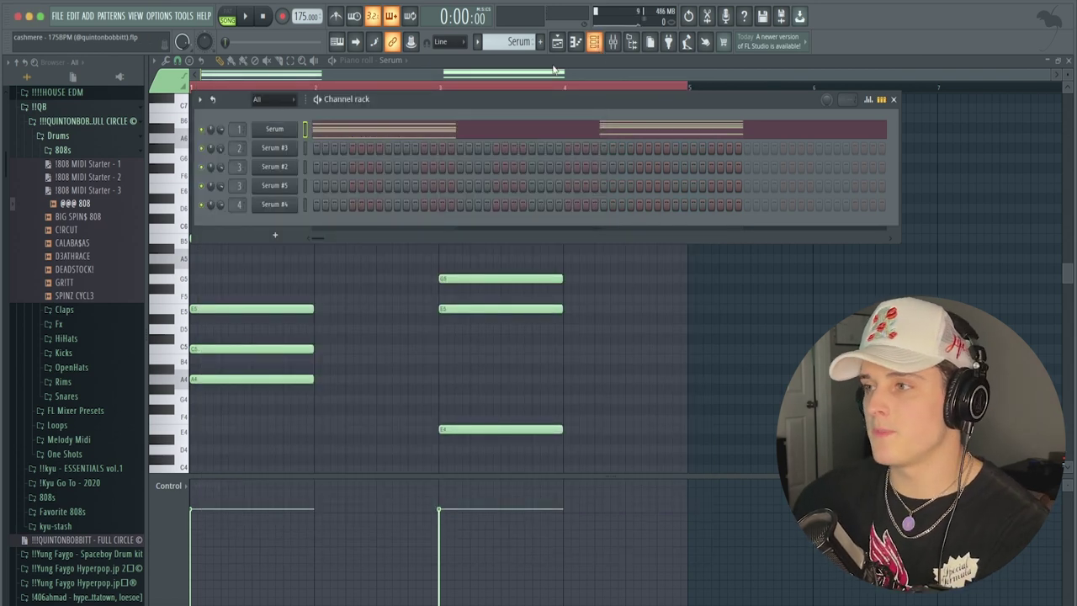
Reopen the Serum channel's synth to check its chord preset again, and close it.
click(594, 42)
scroll(246, 89, up, 3)
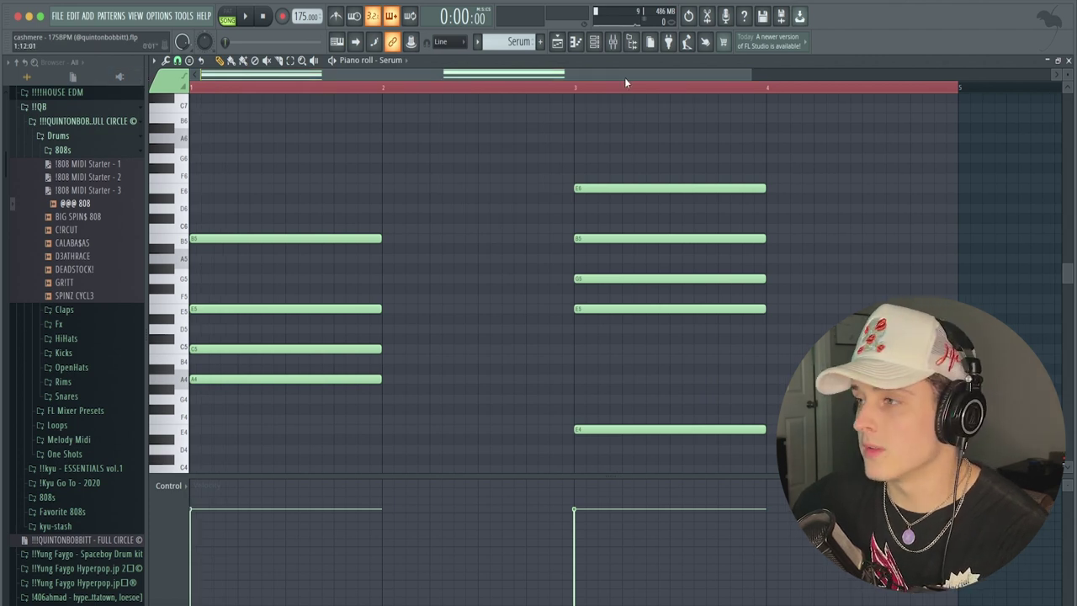
click(596, 42)
click(278, 128)
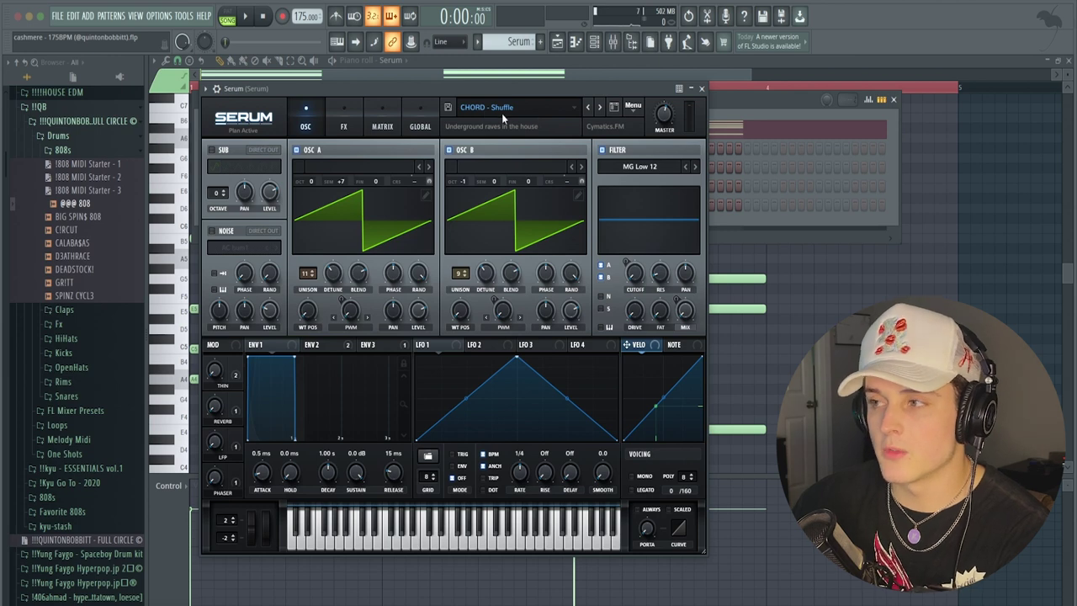
click(703, 89)
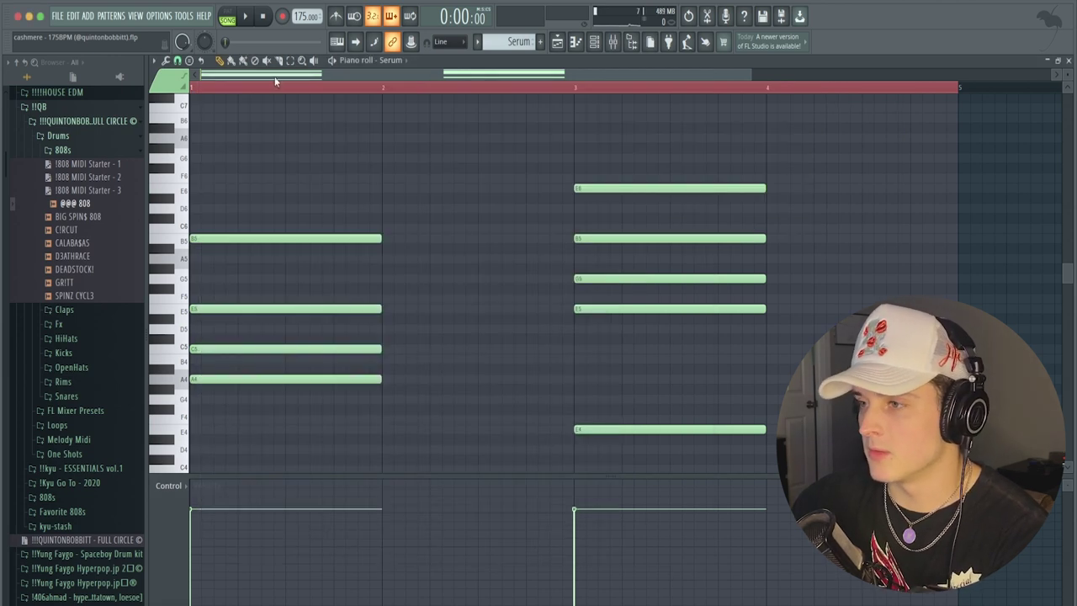
Play back the Serum chord pattern on its own in the piano roll, and stop it.
click(556, 42)
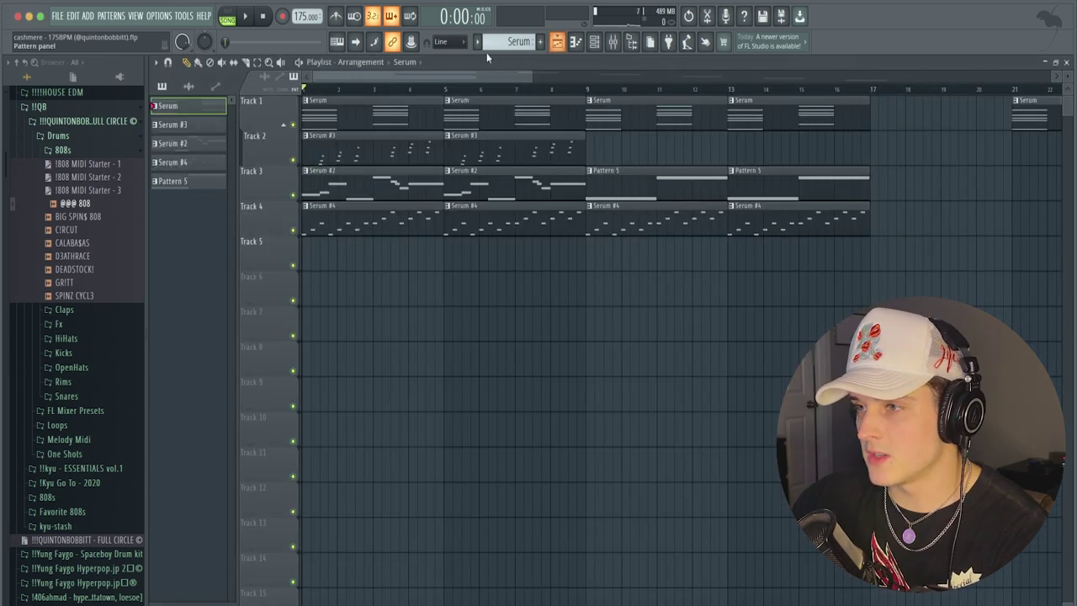
click(357, 89)
double_click(360, 100)
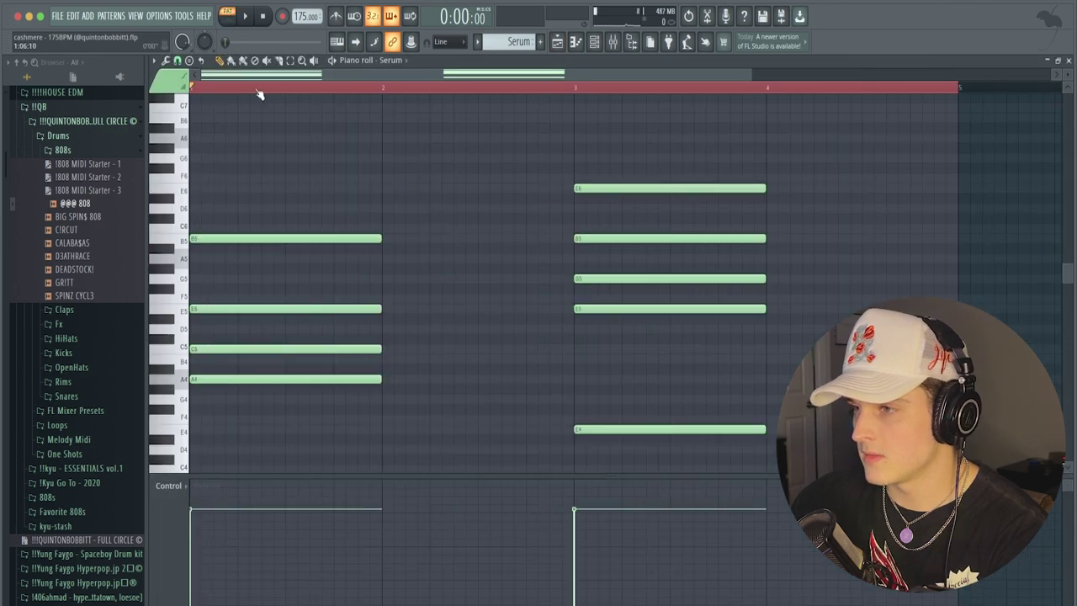
scroll(259, 90, down, 2)
scroll(282, 152, down, 2)
key(space)
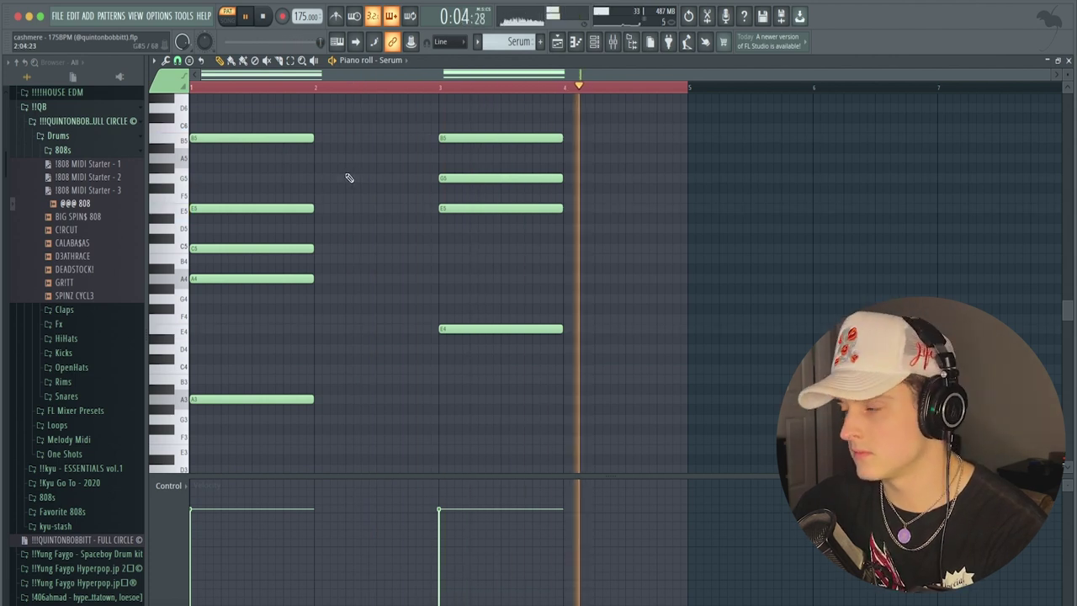
key(space)
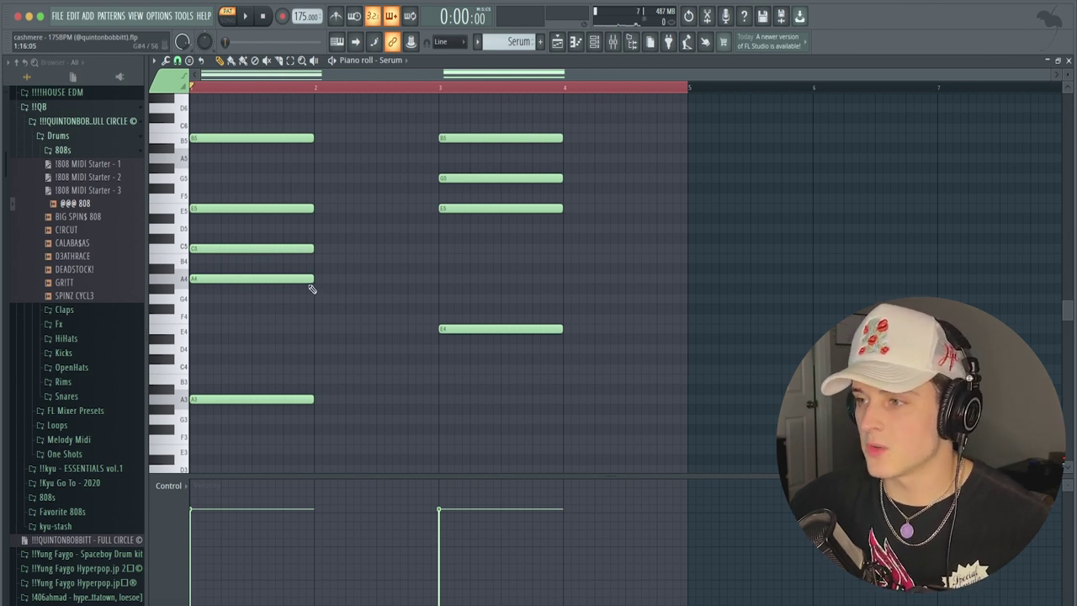
drag(320, 418, 435, 106)
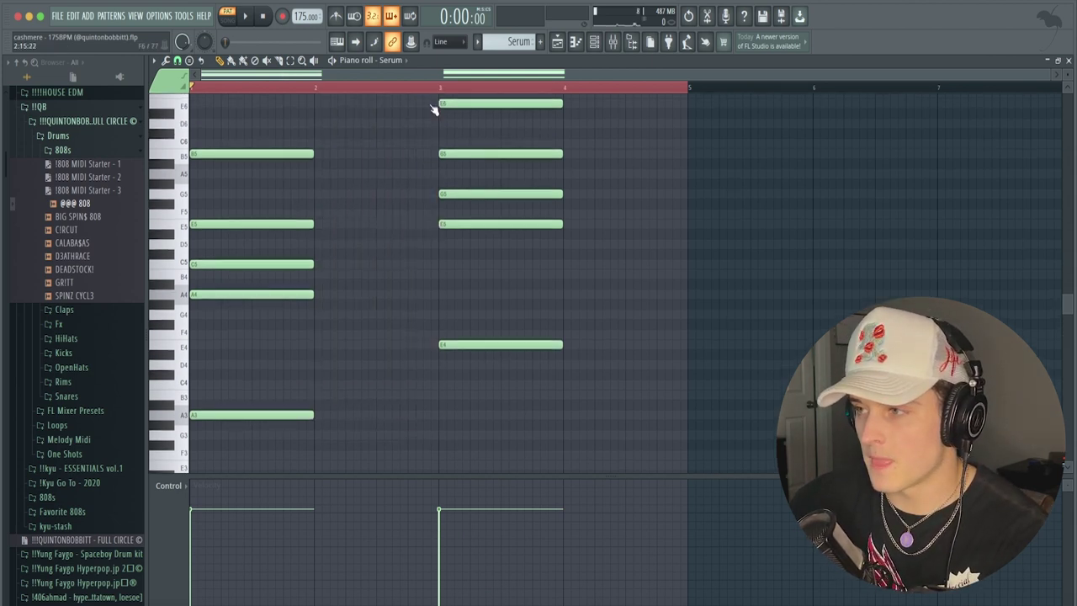
drag(291, 451, 222, 125)
click(336, 368)
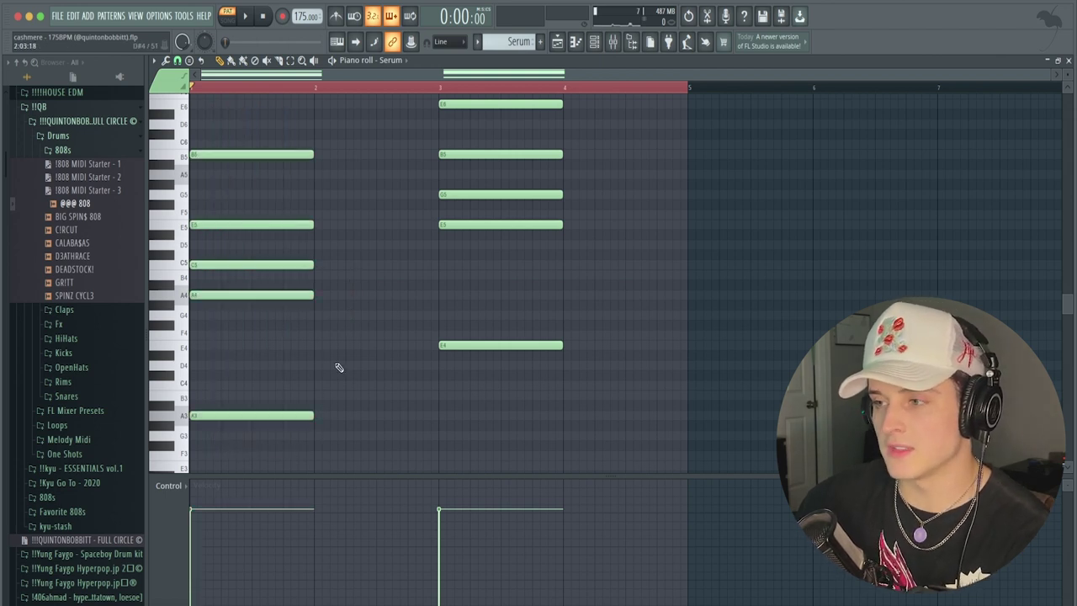
drag(323, 462, 409, 116)
click(377, 284)
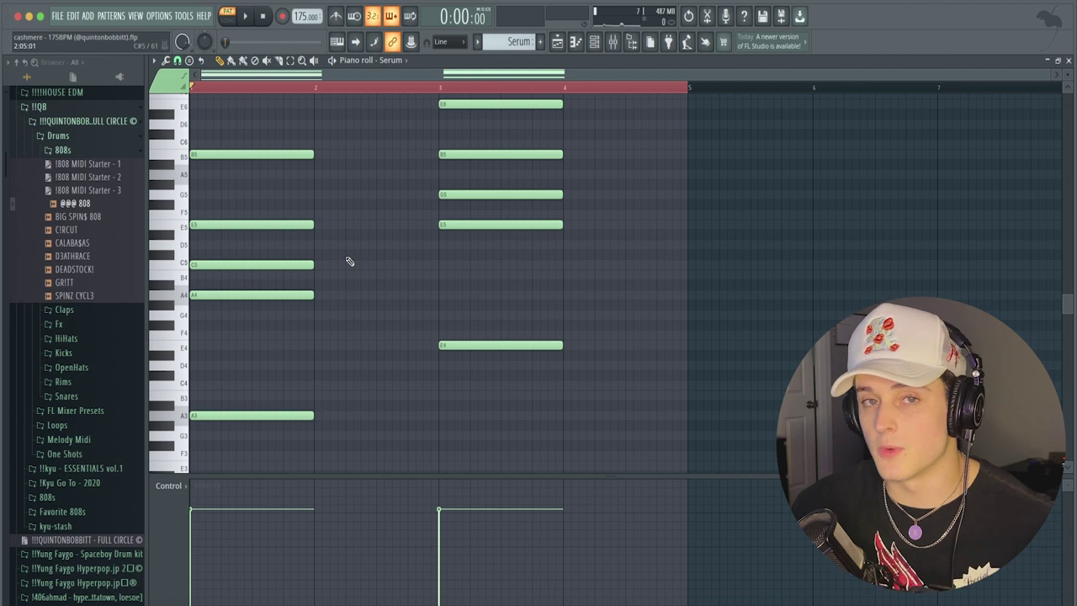
Solo Track 2 in the playlist and open its Serum #3 pattern in the piano roll.
key(F5)
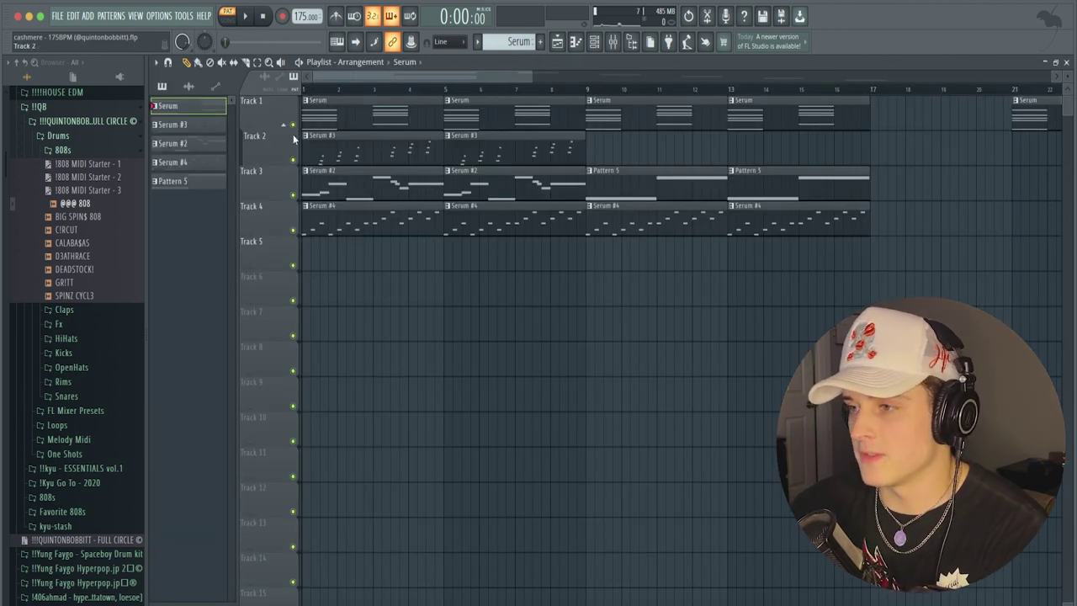
right_click(294, 159)
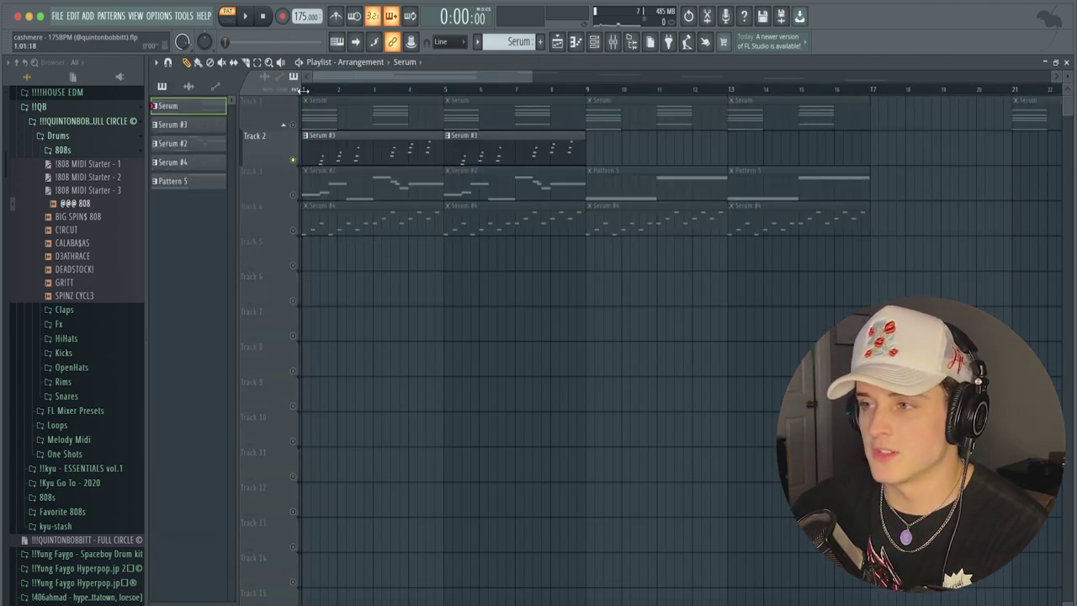
double_click(333, 139)
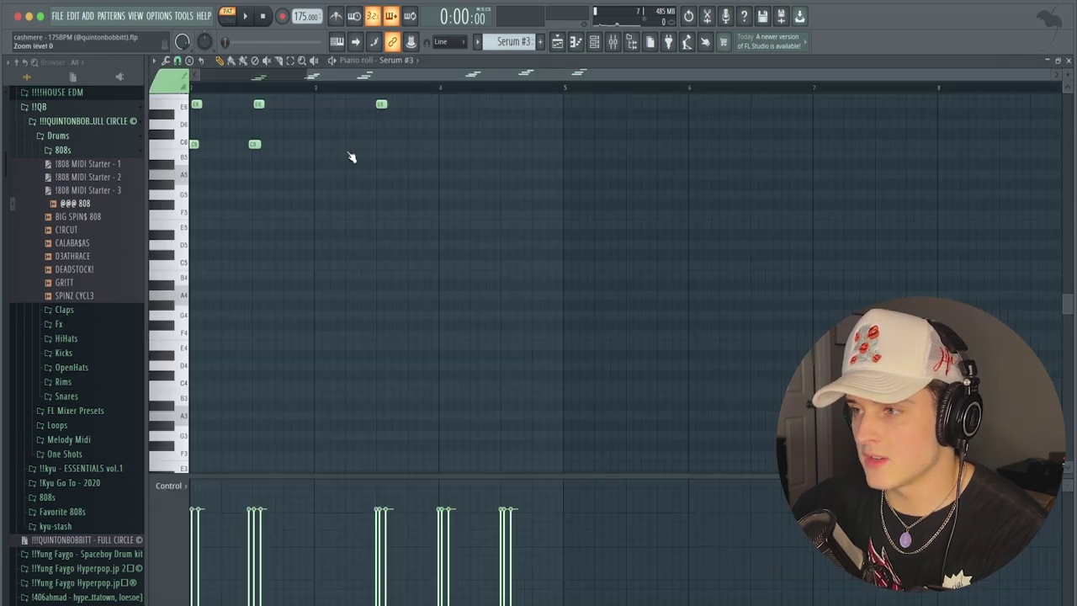
Open the Serum #3 channel's synth to check and audition its lead preset, and close it.
key(F6)
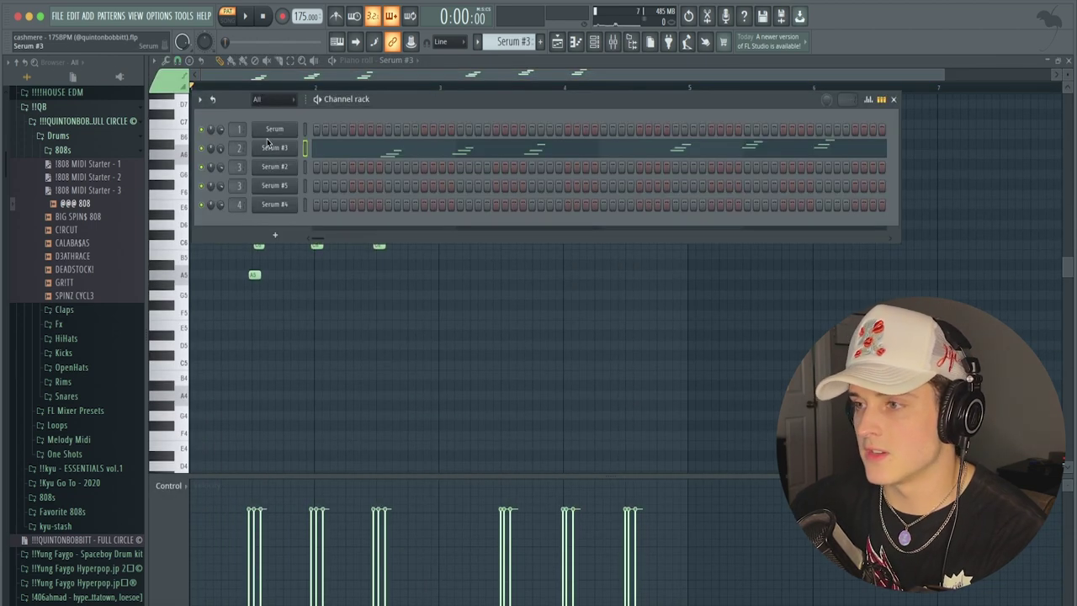
click(273, 146)
drag(279, 58, 386, 70)
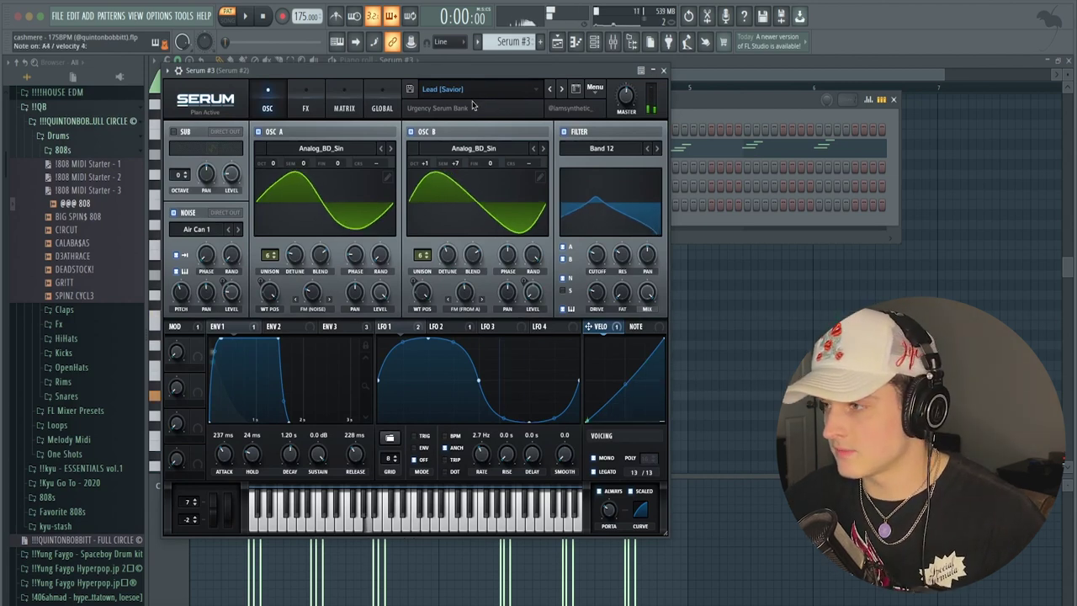
click(663, 71)
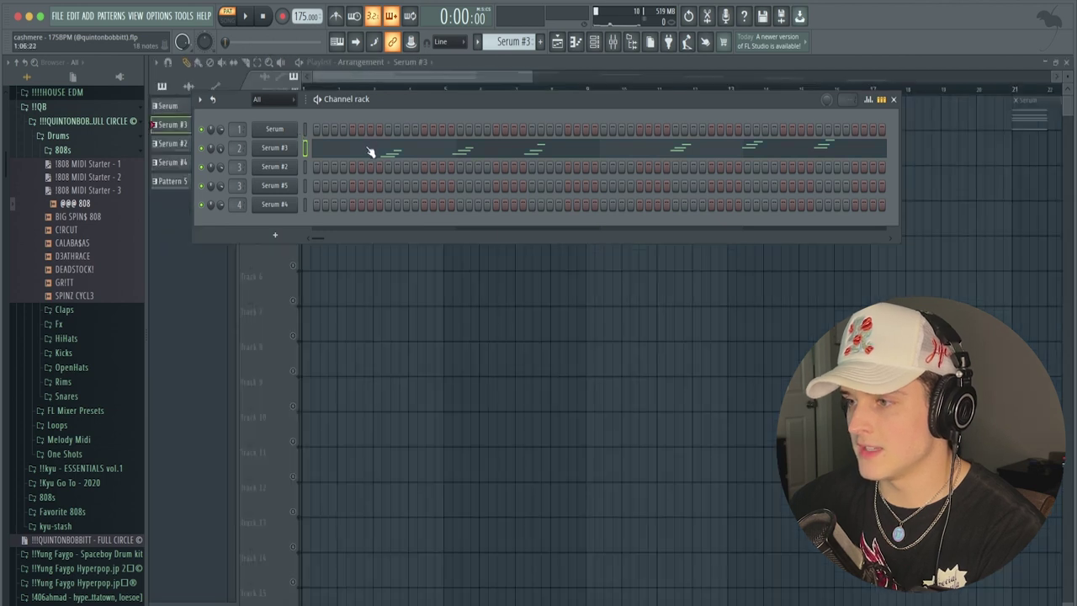
Bring up the Serum #3 notes in the piano roll and highlight the first group, A5, C6 and E6.
click(362, 151)
drag(225, 328, 266, 180)
ctrl+click(306, 365)
drag(215, 328, 225, 294)
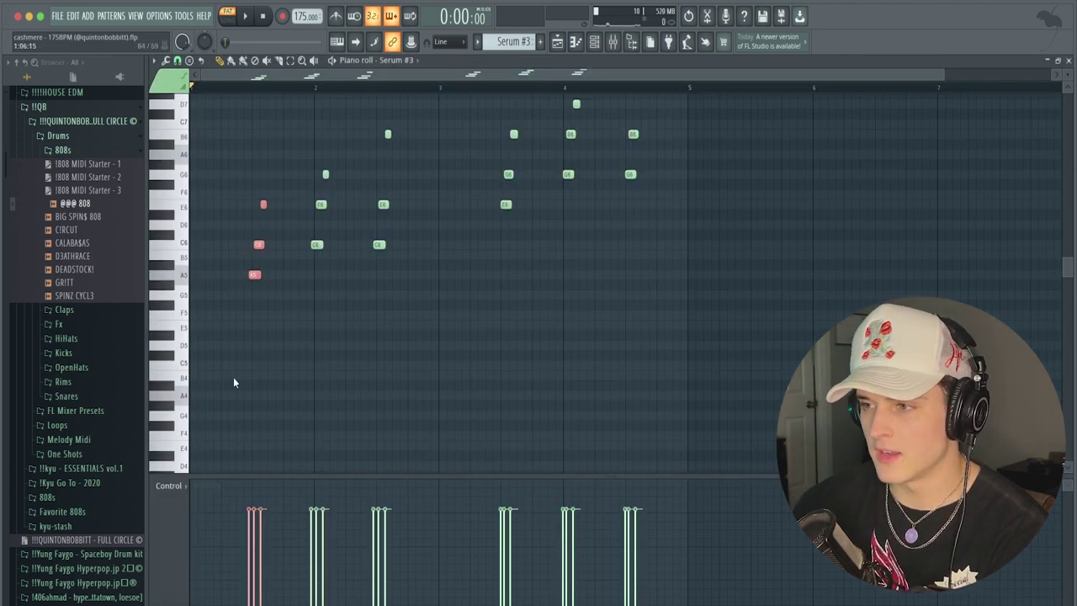
Clear the note selection and play back the Serum #3 pattern on its own in the piano roll, and stop it.
drag(217, 360, 261, 173)
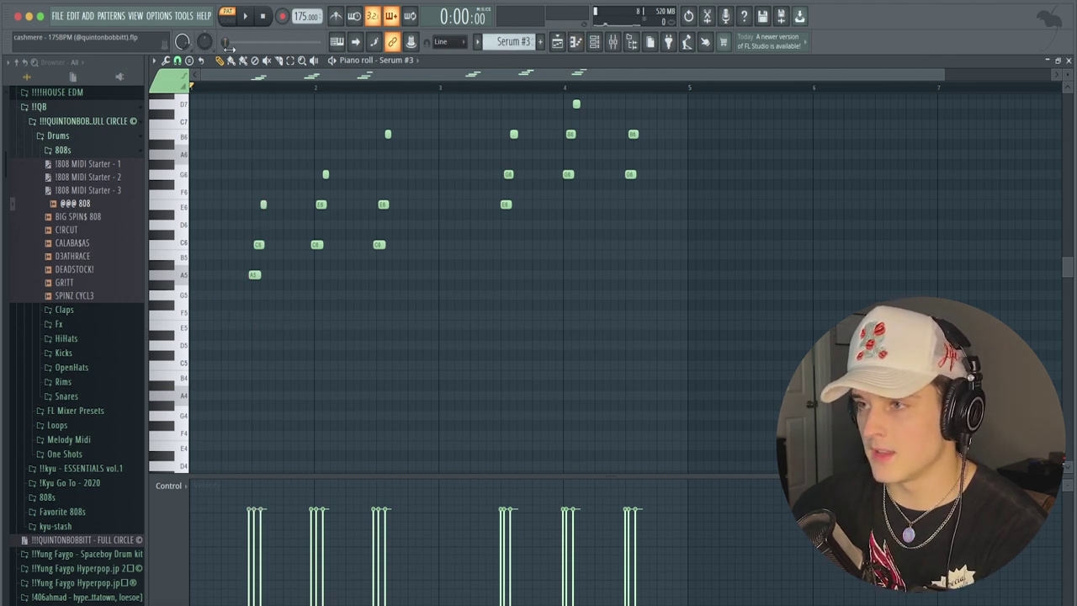
key(space)
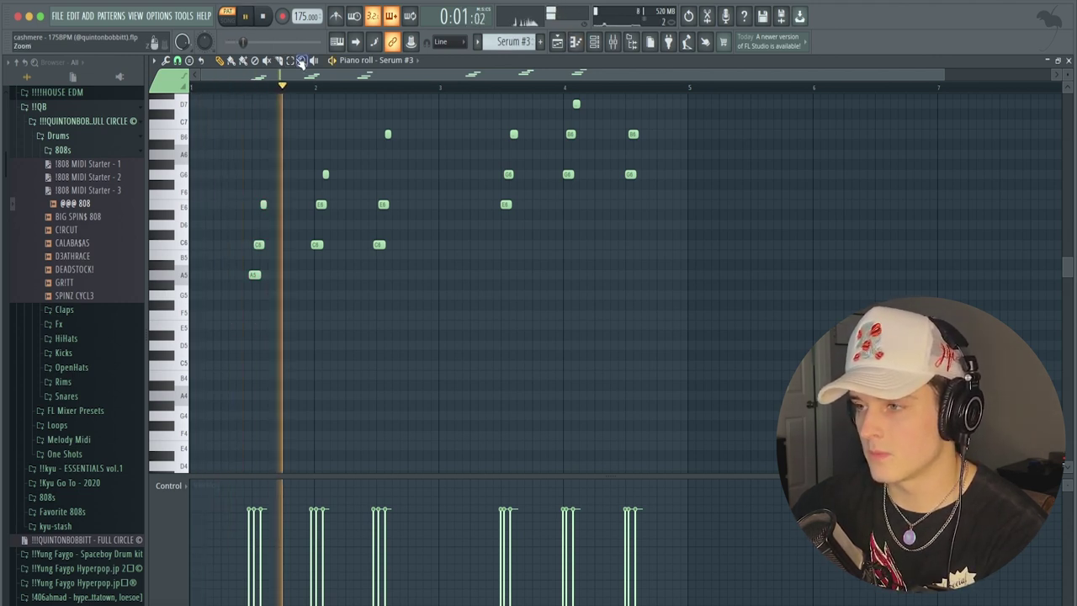
key(space)
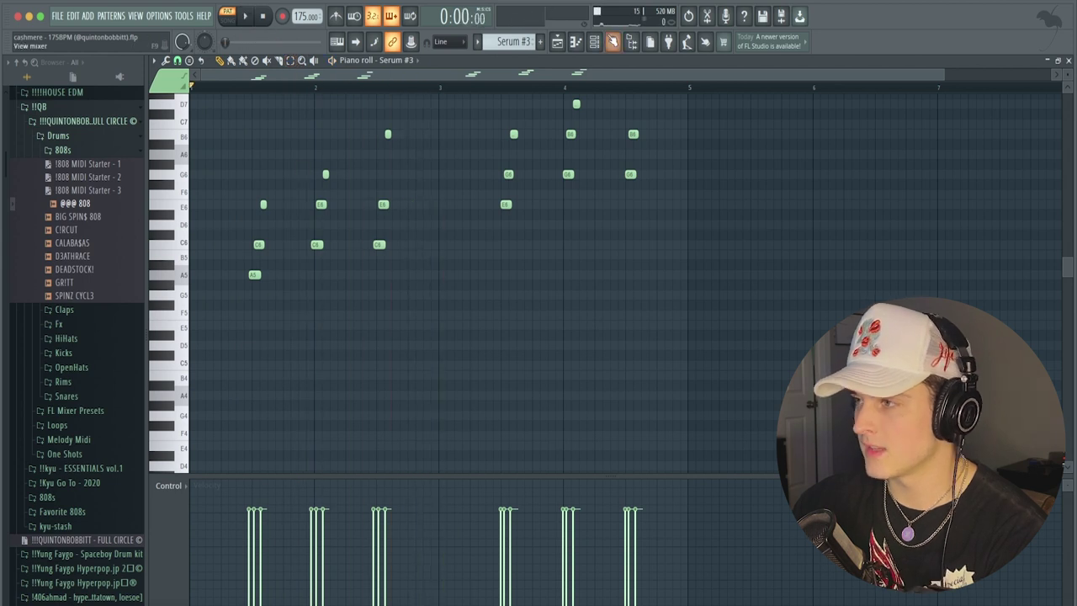
Inspect the Fruity parametric EQ 2 and Ozone Imager 2 settings on the Serum #2 mixer insert, closing each plugin.
click(613, 42)
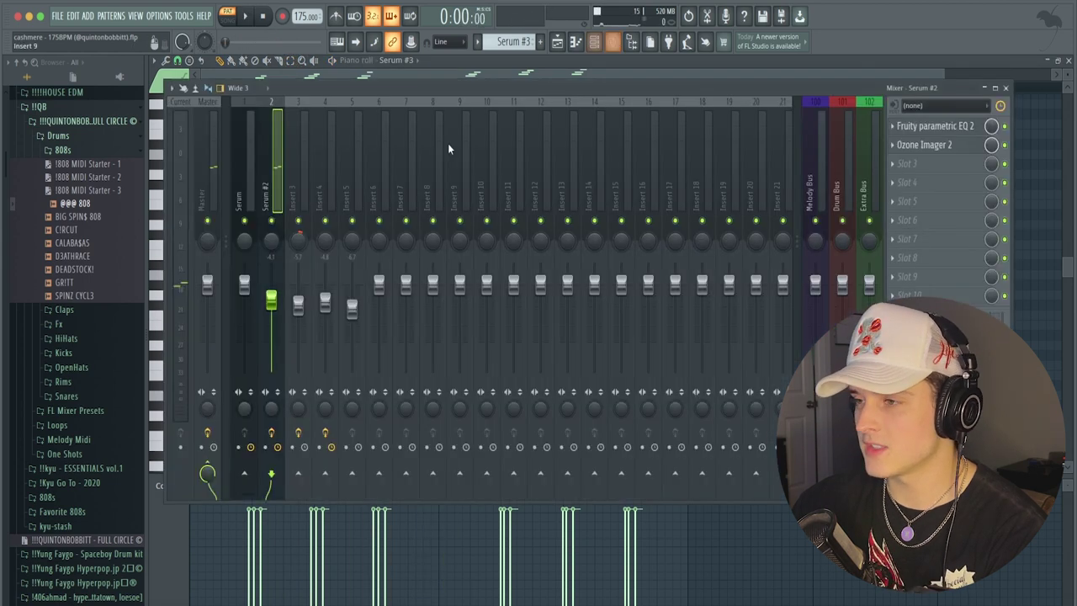
click(926, 126)
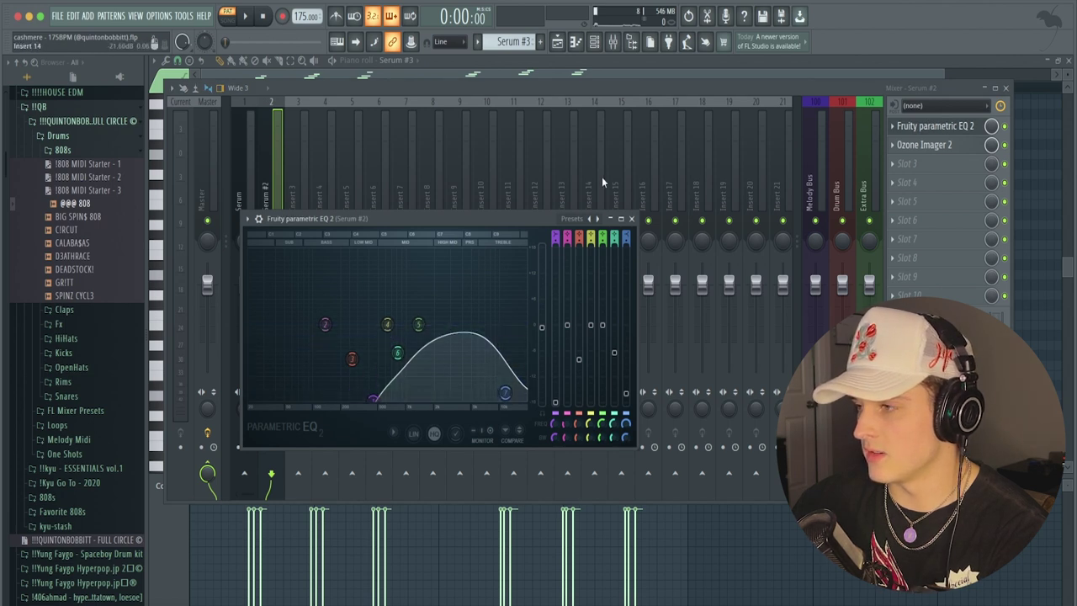
click(631, 219)
click(924, 144)
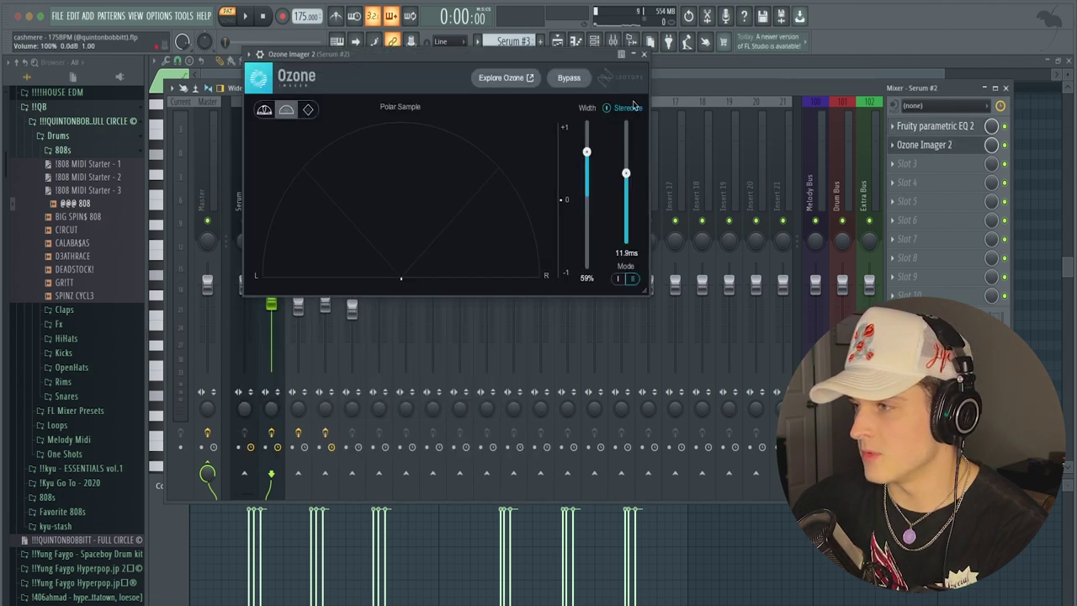
click(644, 54)
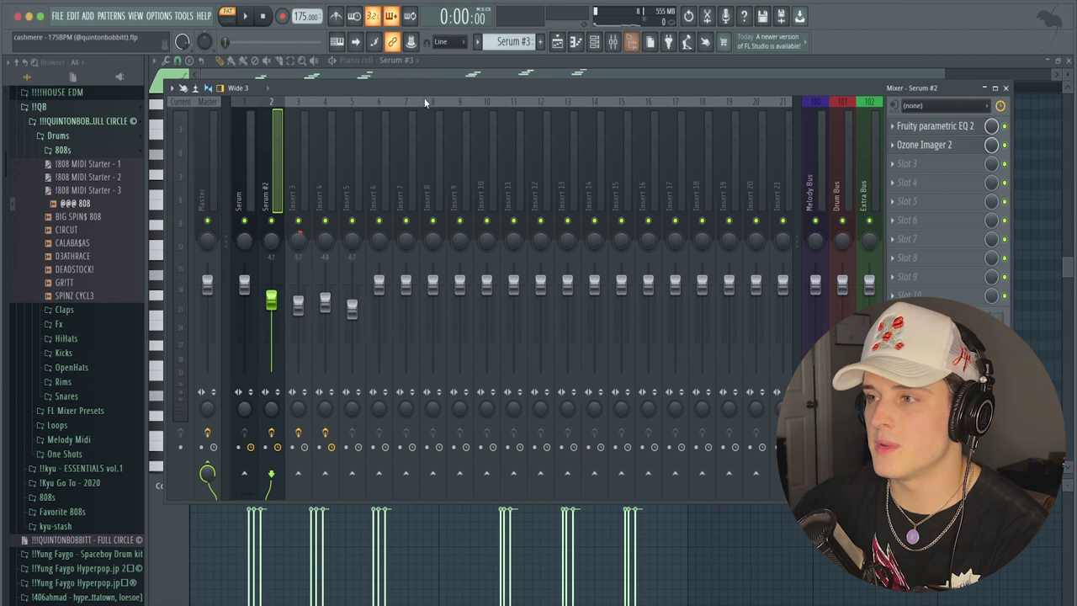
Enable Track 1 alongside Track 2 in the playlist and play both in song mode from the start, and stop.
click(556, 44)
click(284, 126)
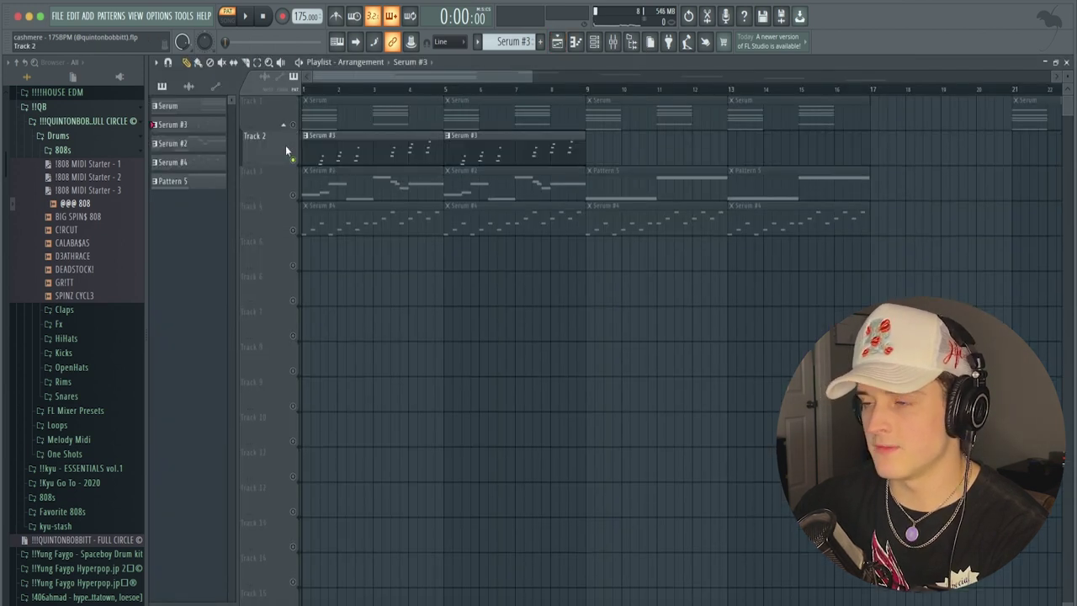
click(293, 126)
click(293, 161)
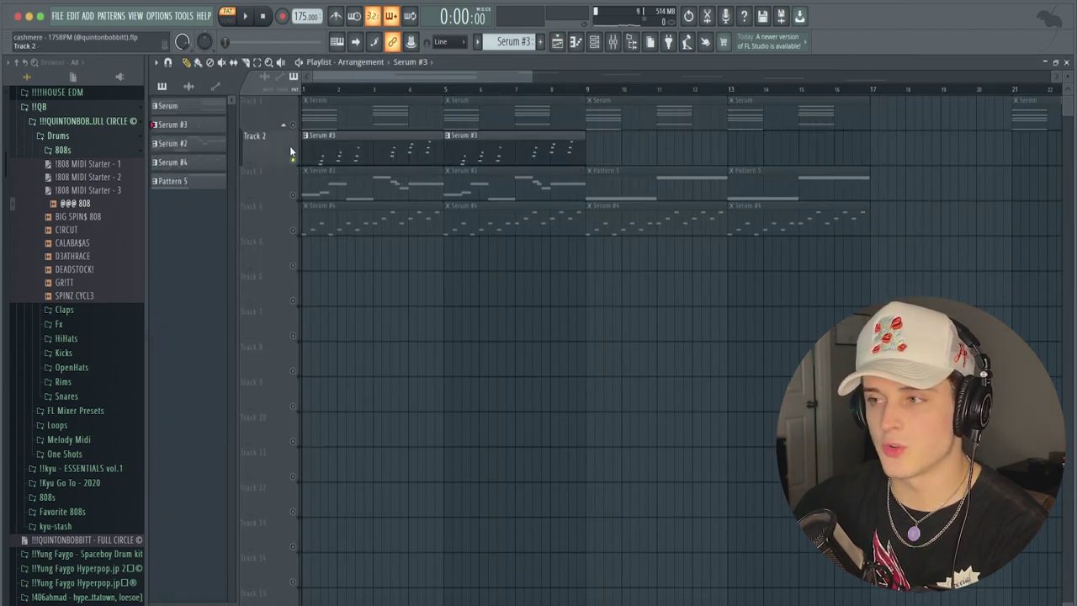
key(l)
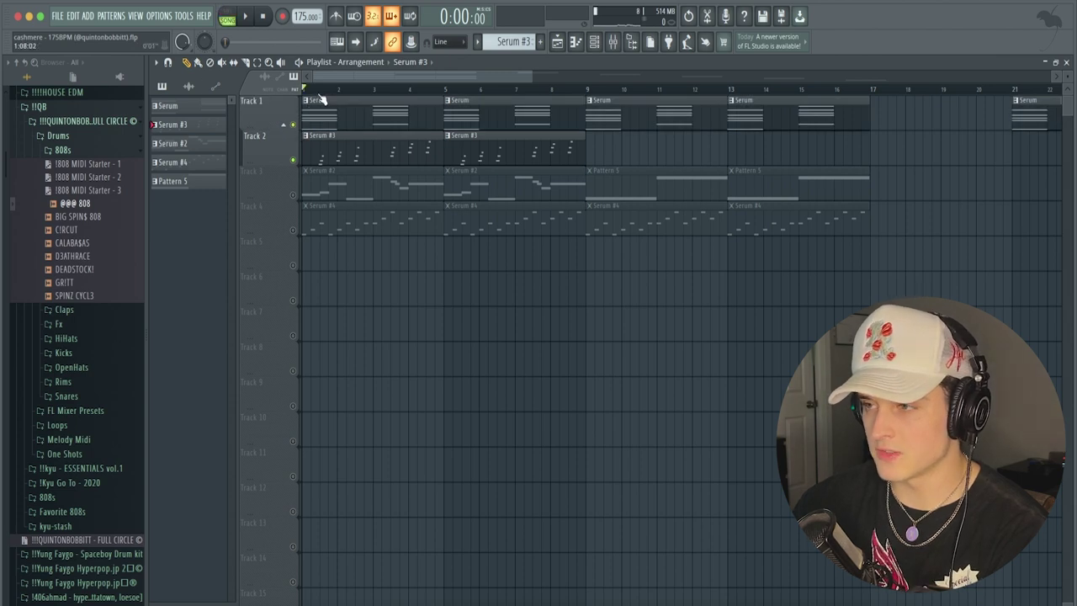
scroll(332, 80, up, 2)
key(space)
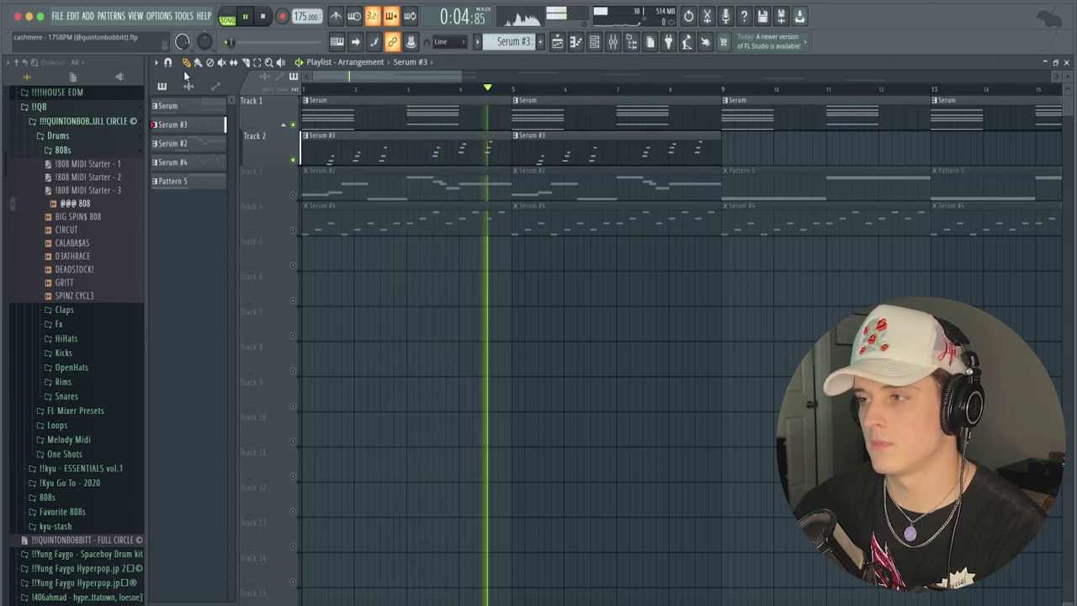
key(space)
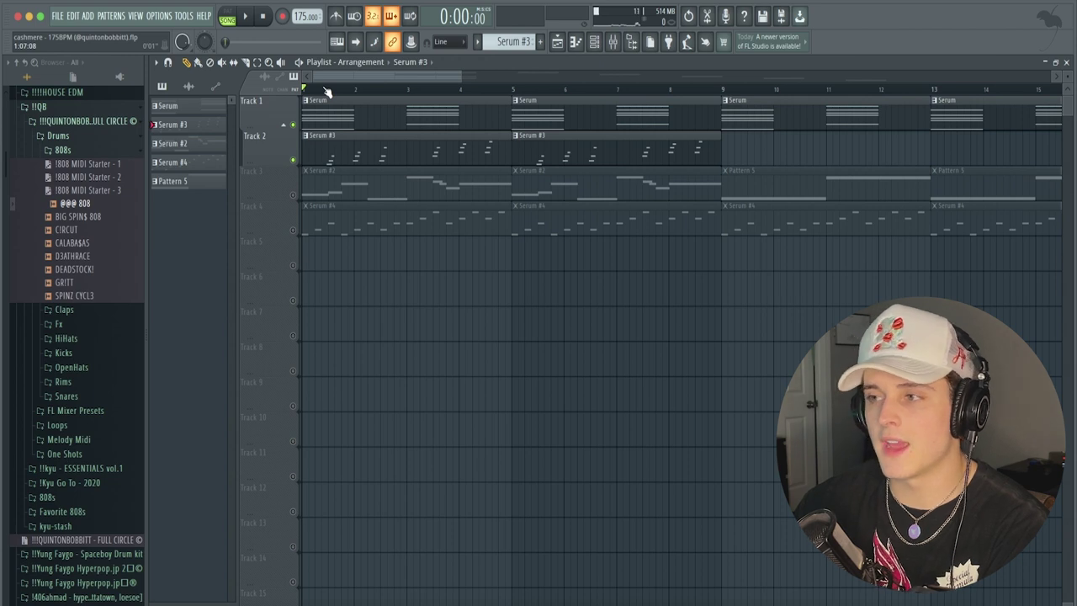
Solo Track 3 in the playlist and open its first Serum #2 pattern in the piano roll.
right_click(292, 196)
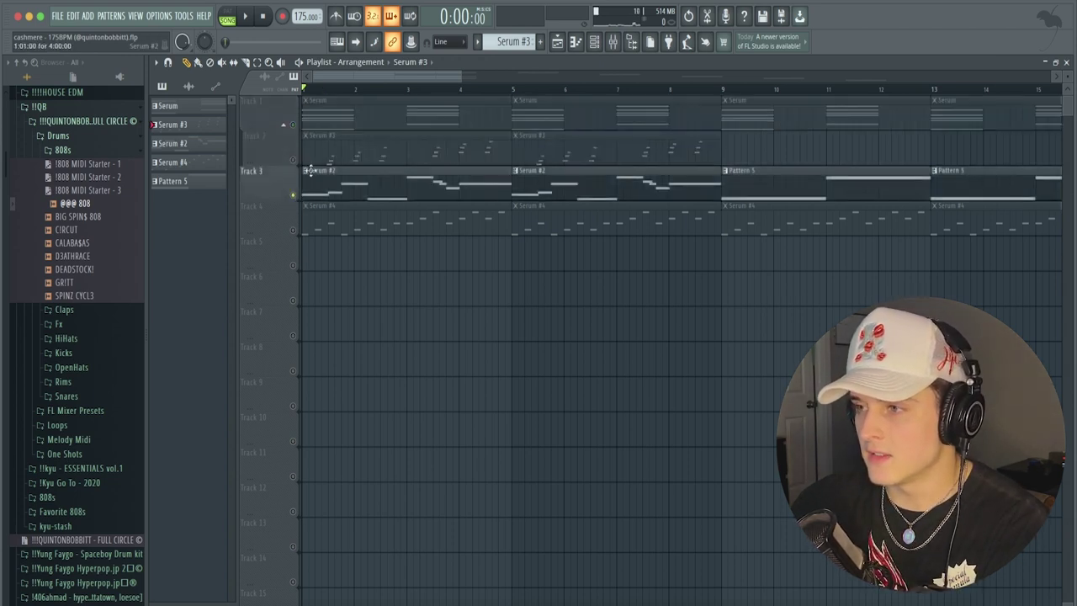
right_click(293, 125)
right_click(293, 125)
right_click(286, 187)
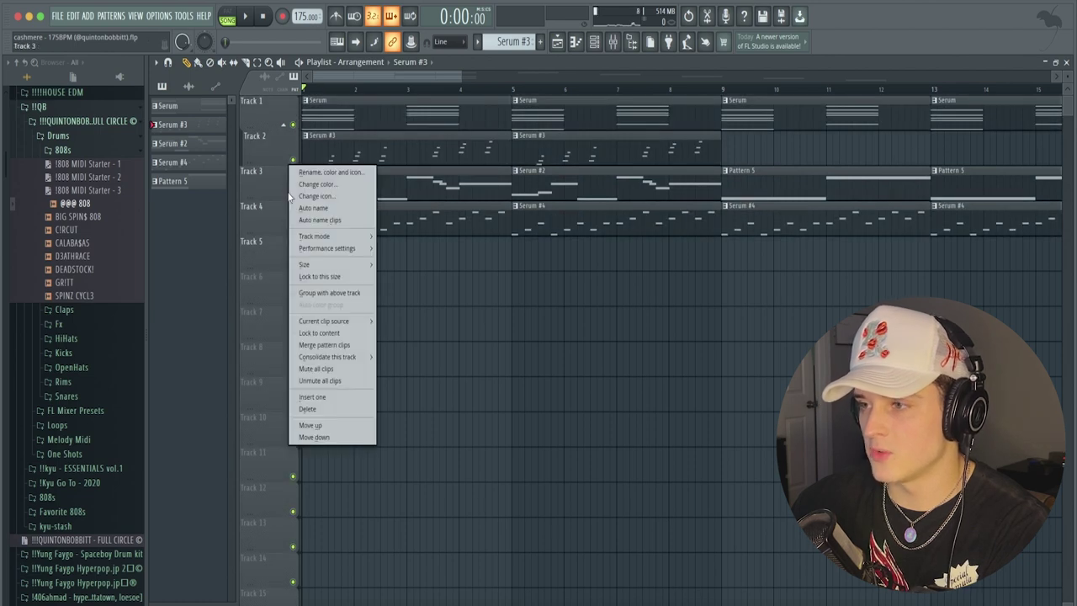
click(285, 188)
right_click(288, 175)
click(254, 180)
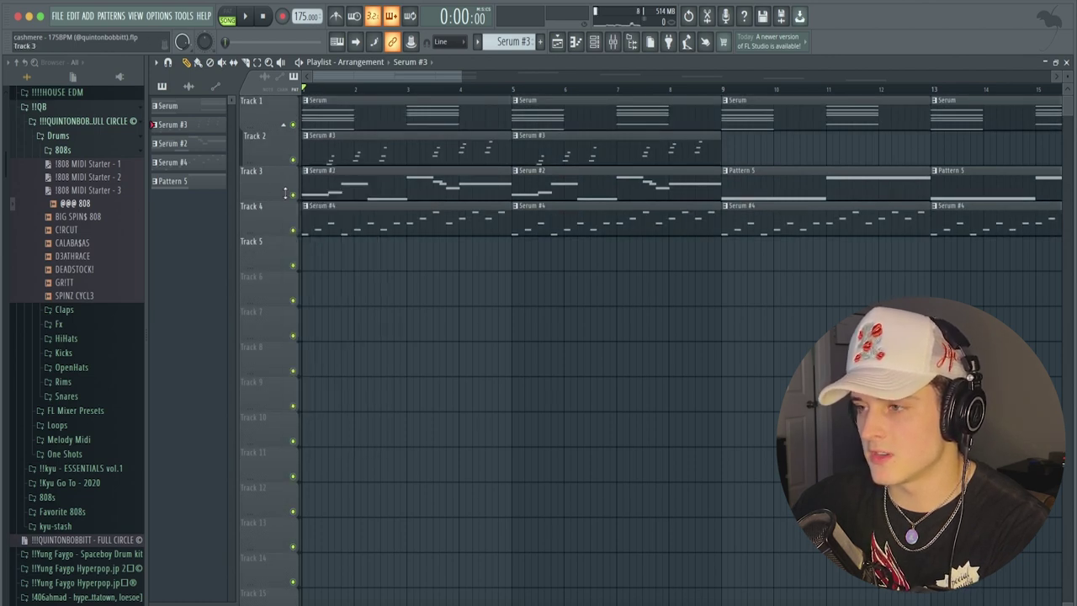
right_click(292, 195)
double_click(336, 180)
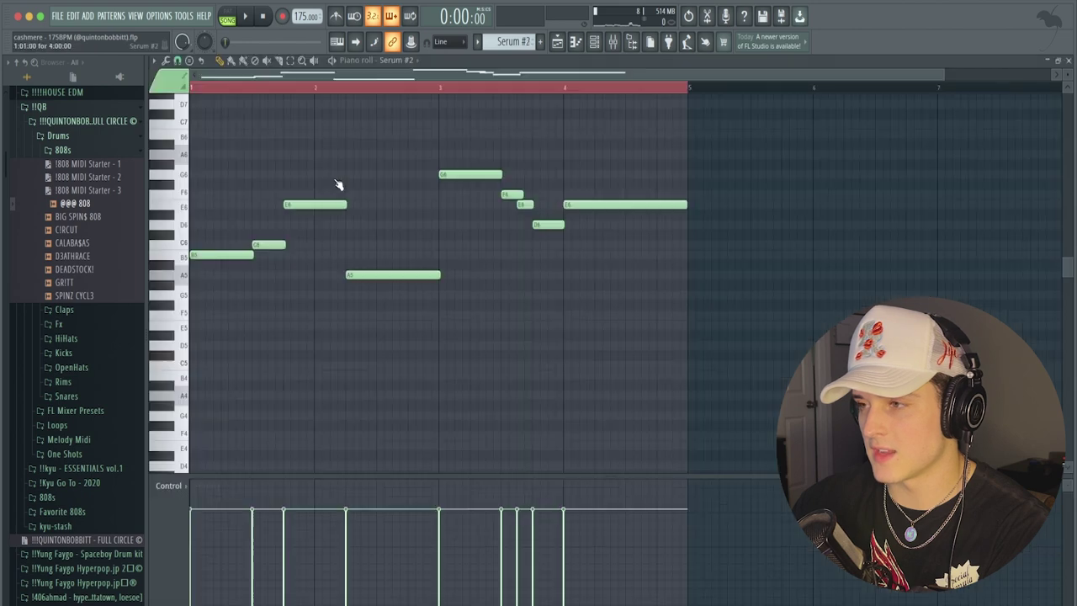
Open the Serum #2 channel's synth to check its lead preset, audition it, and close the channel rack.
key(F6)
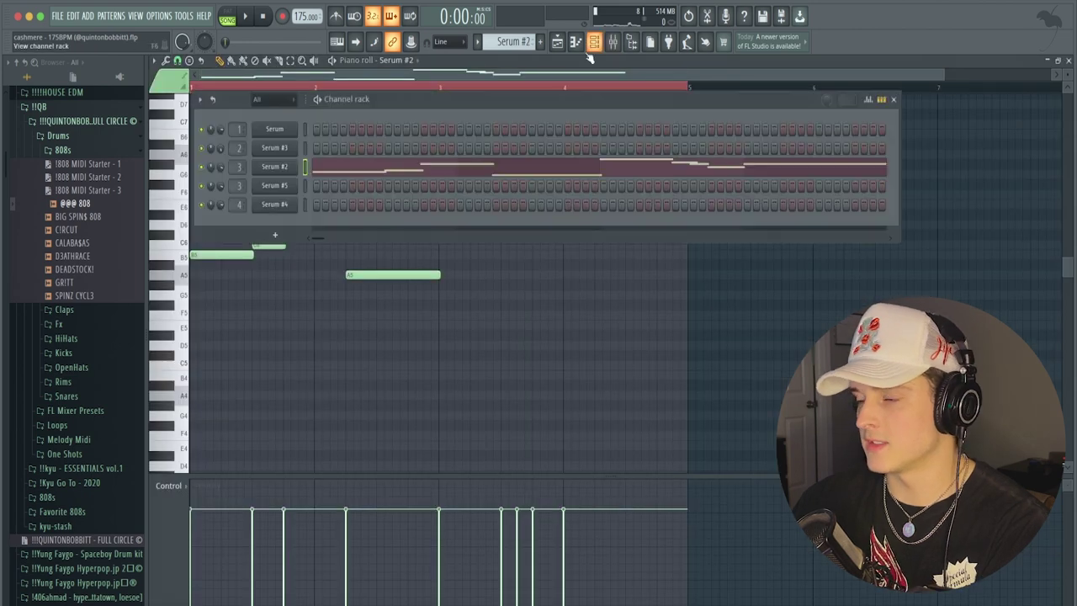
click(276, 165)
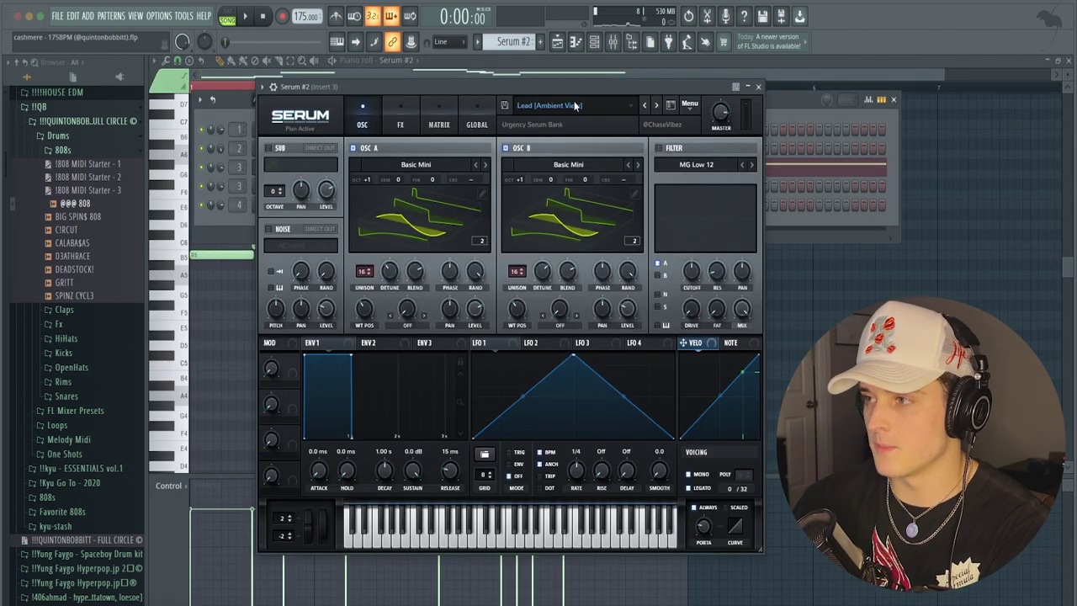
click(758, 86)
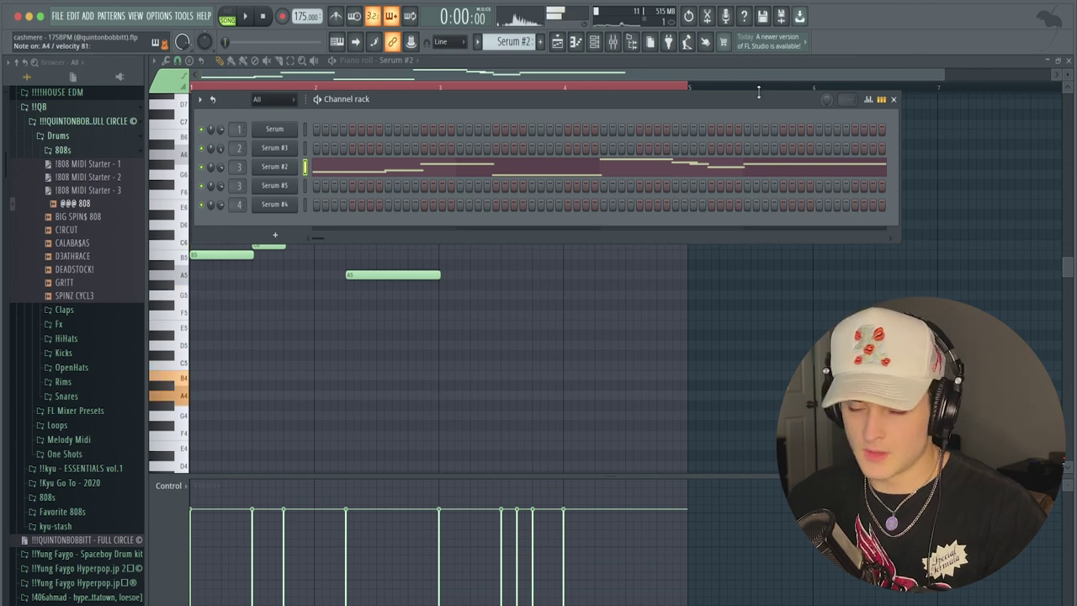
click(455, 73)
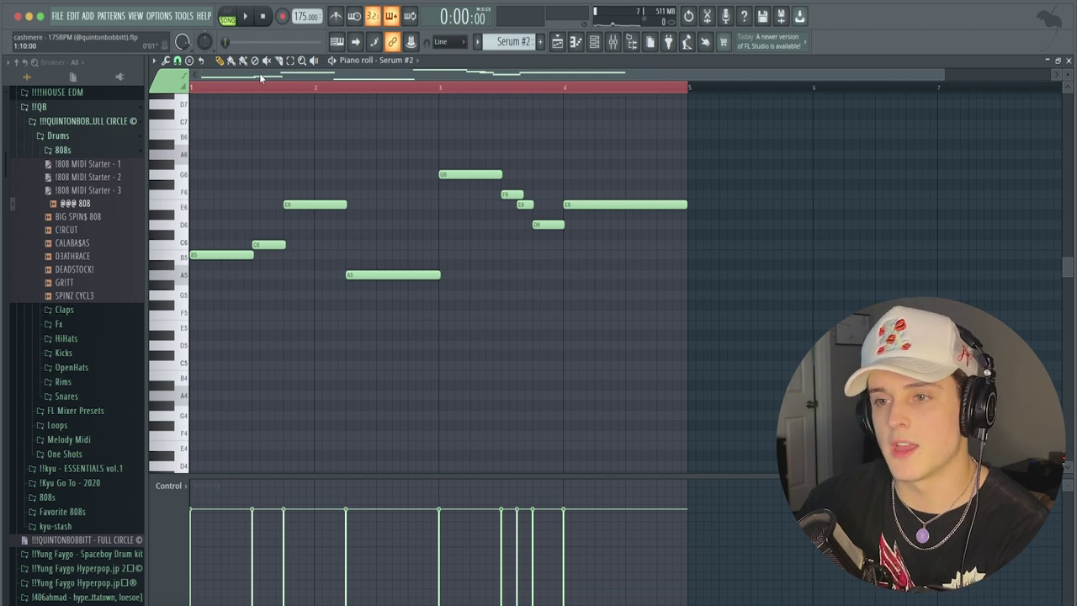
Clear the time selection in the Serum #2 piano roll and play the pattern on its own in pattern mode.
click(215, 88)
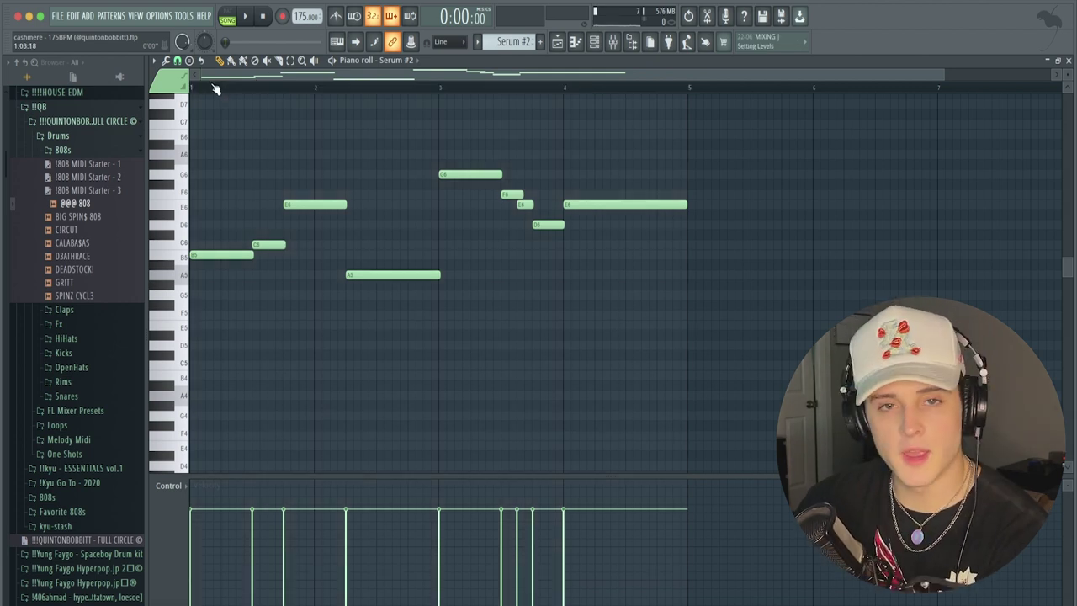
click(226, 17)
key(space)
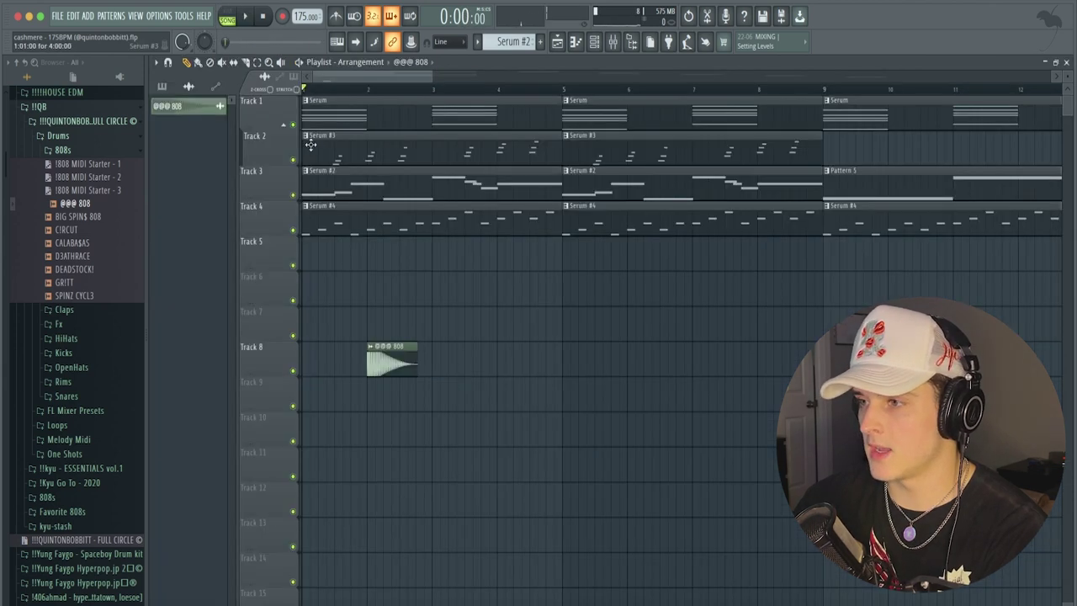
Enable only Tracks 1, 2 and 3 in the playlist and play them together from the start.
right_click(293, 125)
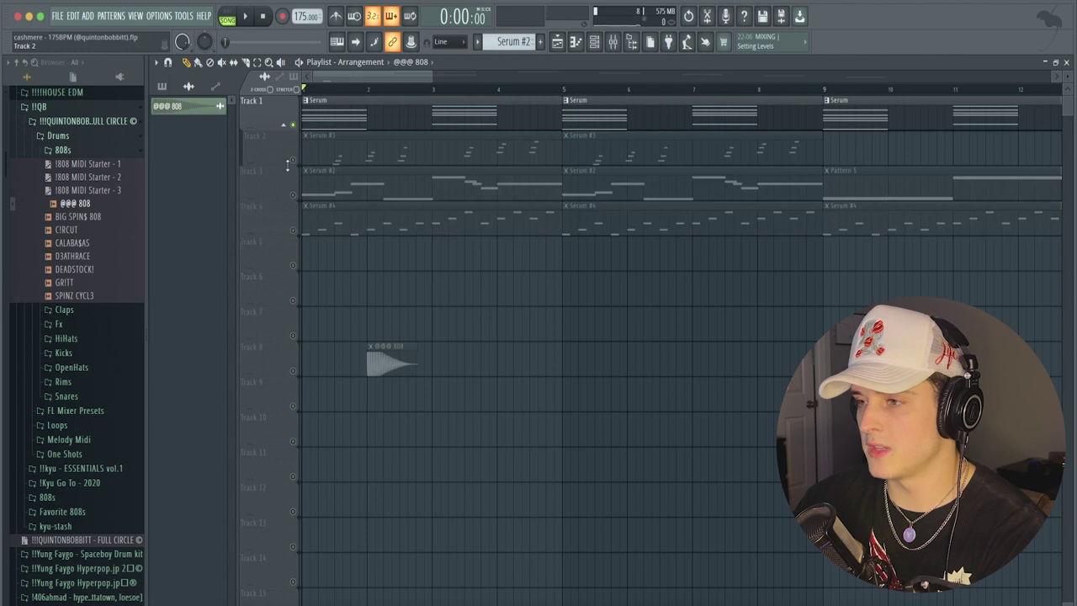
click(293, 160)
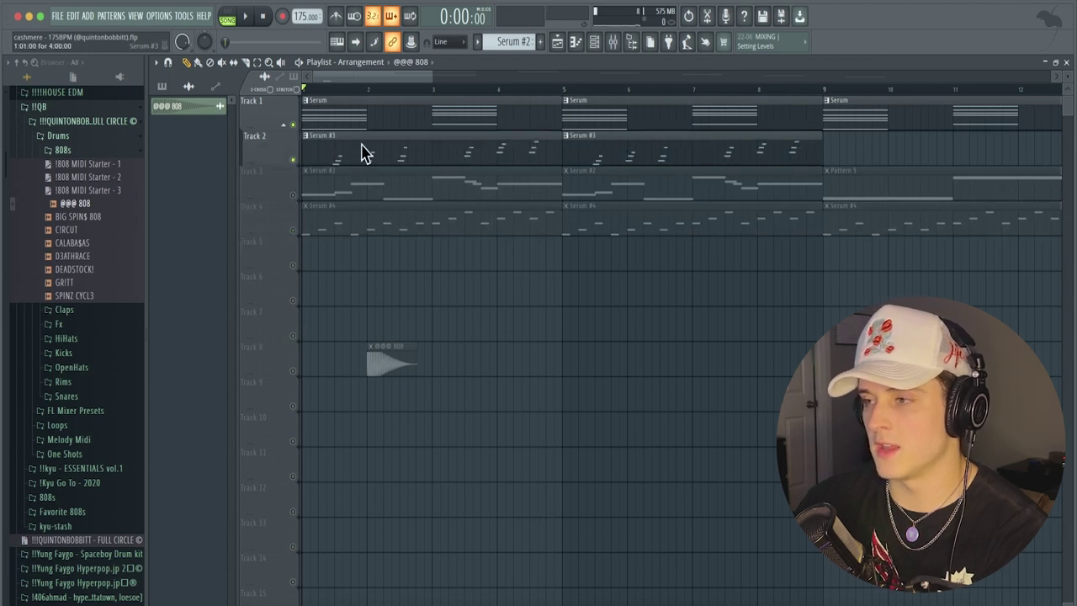
click(293, 194)
scroll(335, 92, up, 3)
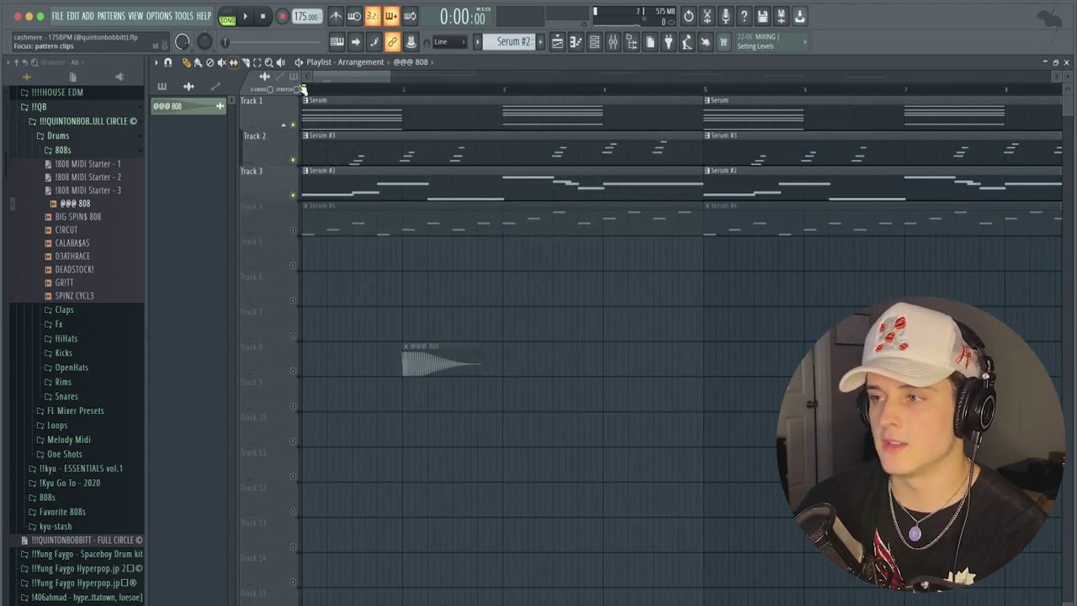
key(space)
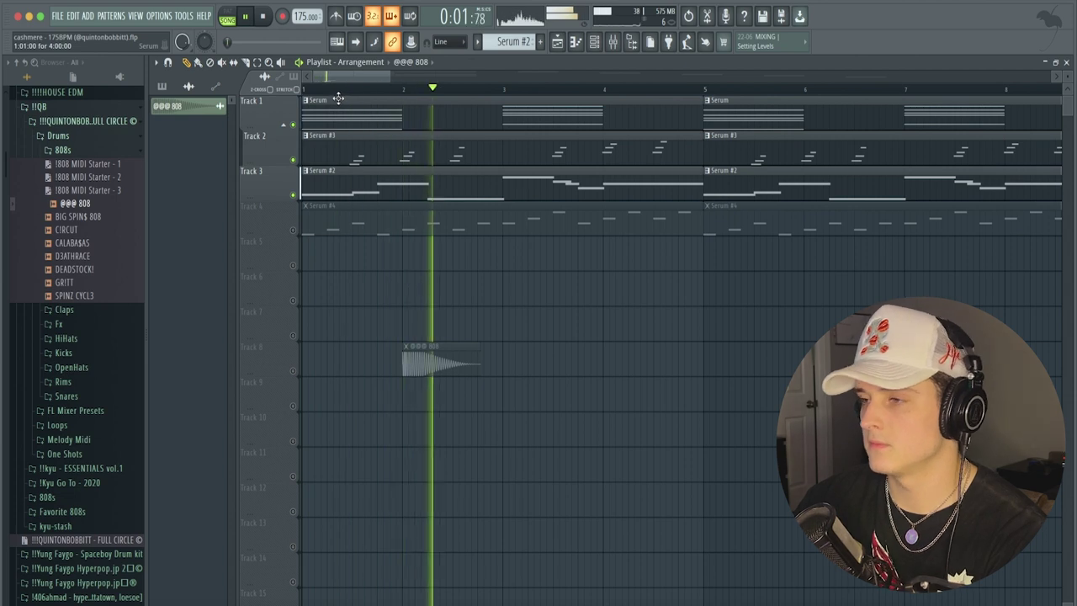
Open Track 4's Serum #4 pattern in the piano roll and check the preset and bank loaded in its synth.
scroll(349, 95, down, 2)
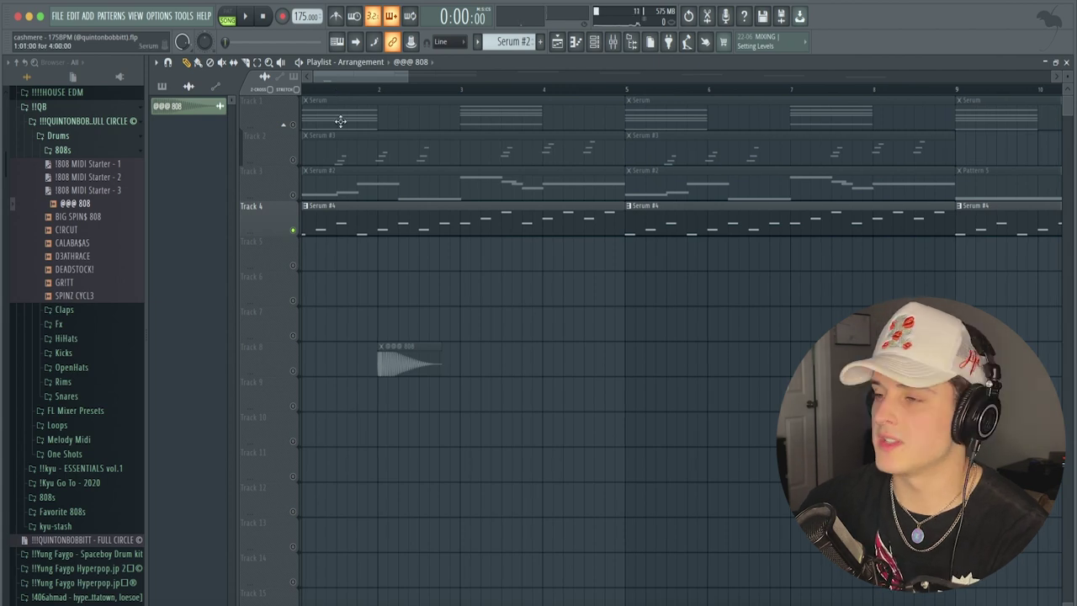
double_click(373, 226)
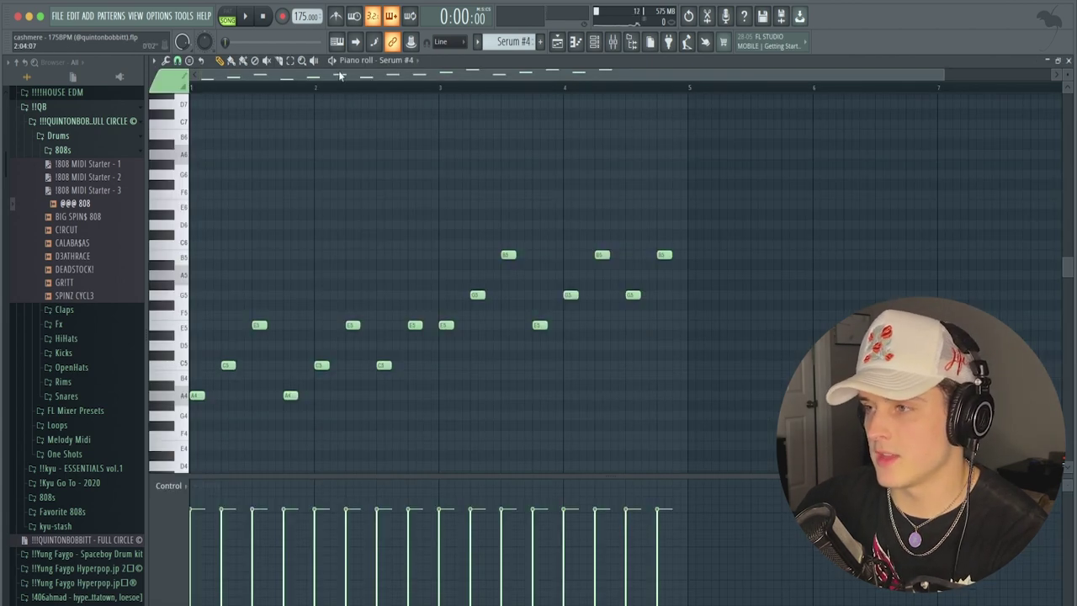
key(F6)
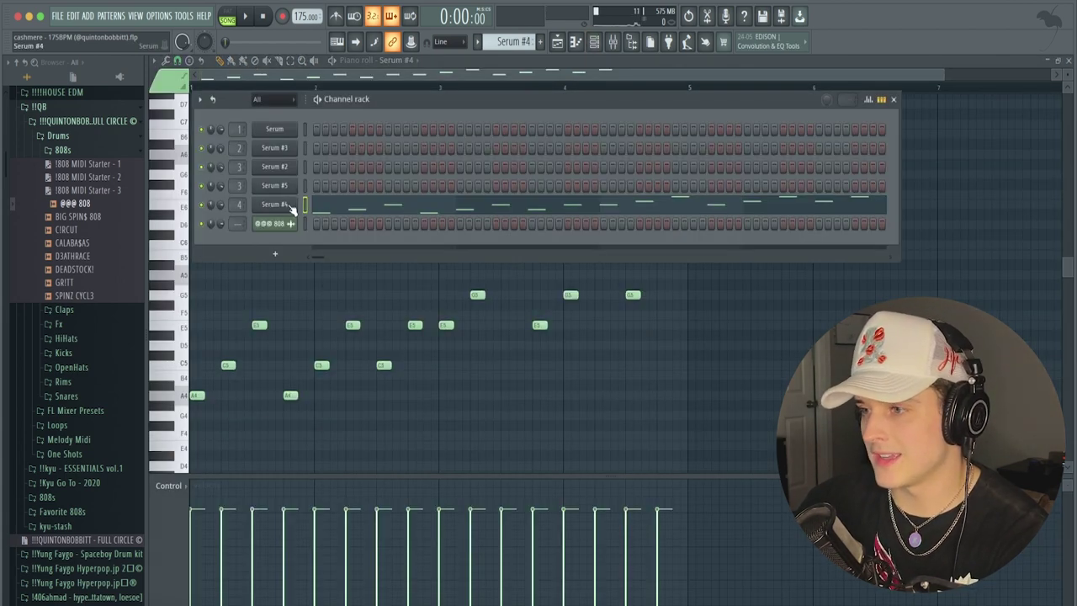
click(471, 94)
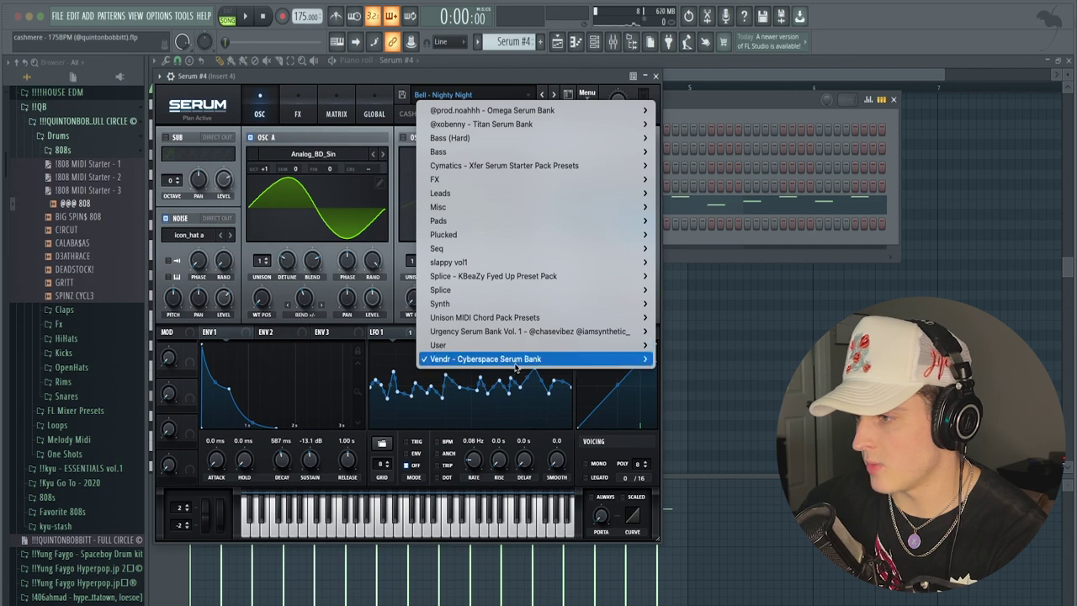
mouse_move(516, 364)
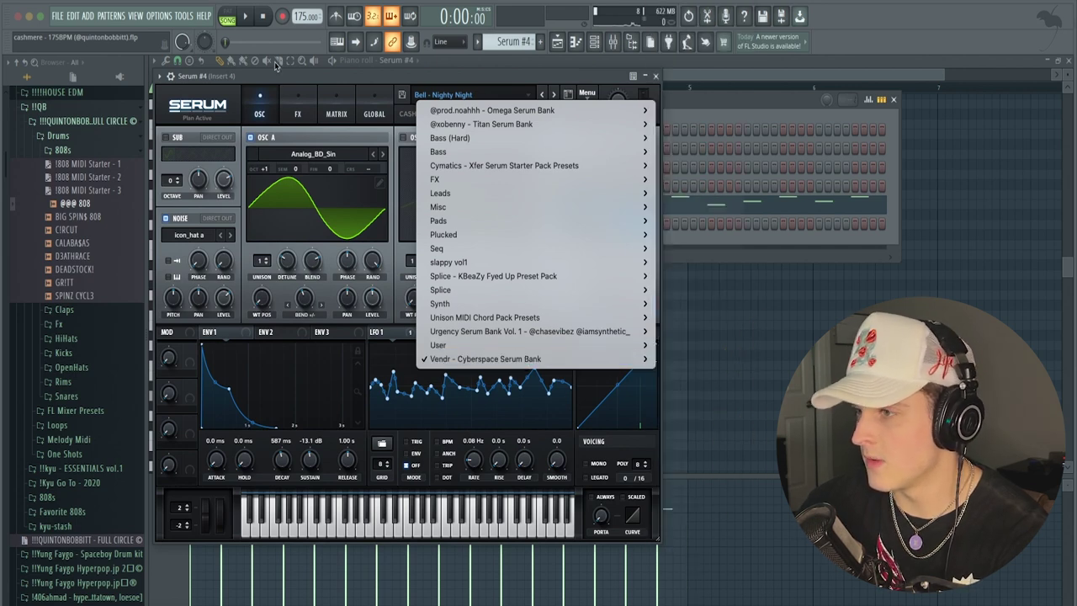
click(329, 86)
click(657, 77)
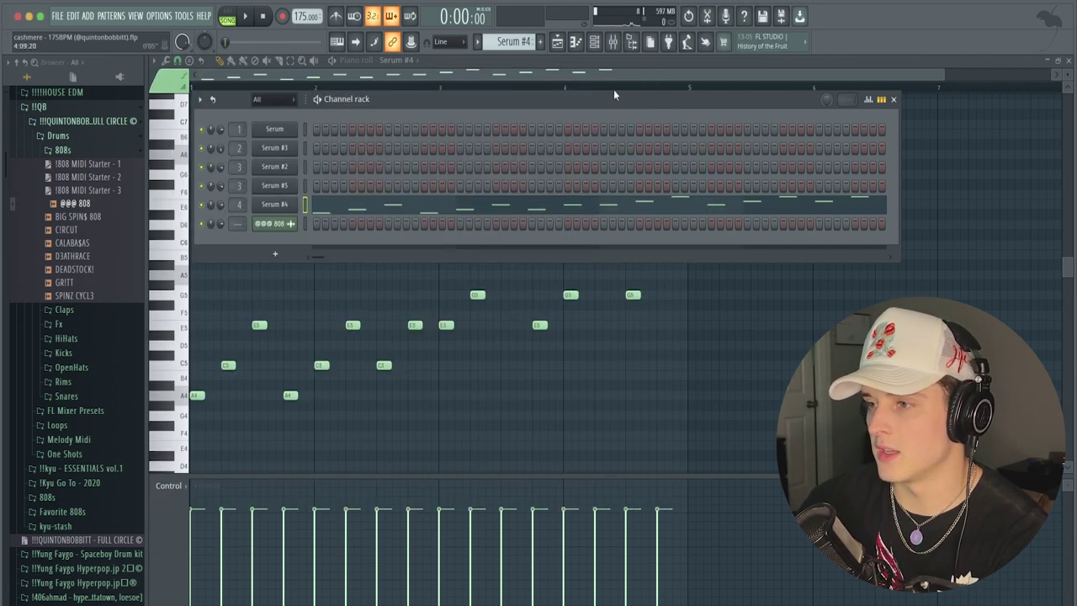
Play the Serum #4 pattern on its own in pattern mode, and unsolo Track 4 in the playlist.
click(225, 17)
click(363, 210)
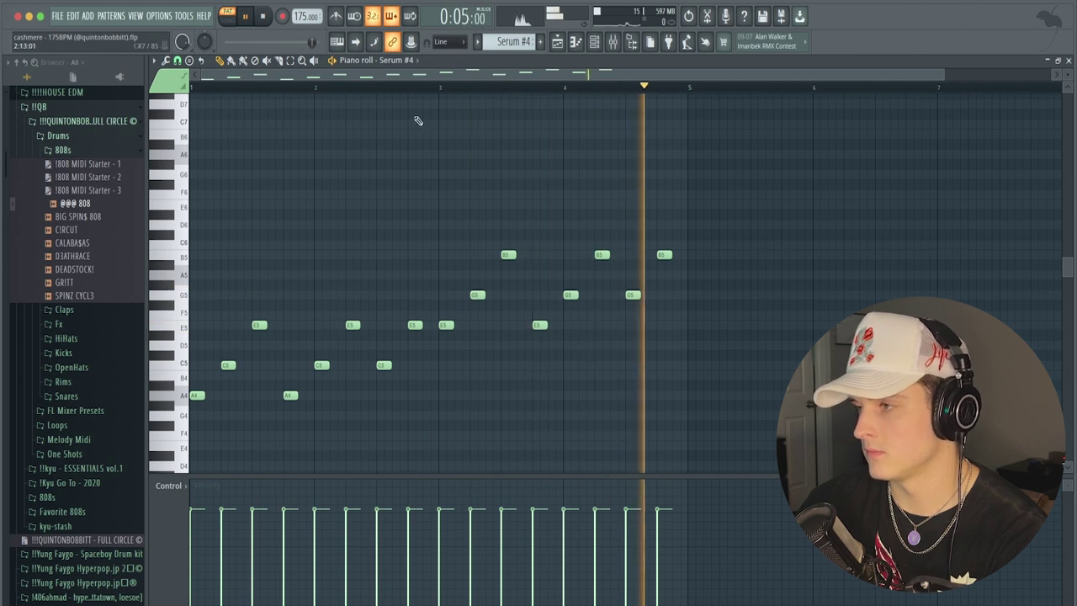
key(space)
key(F5)
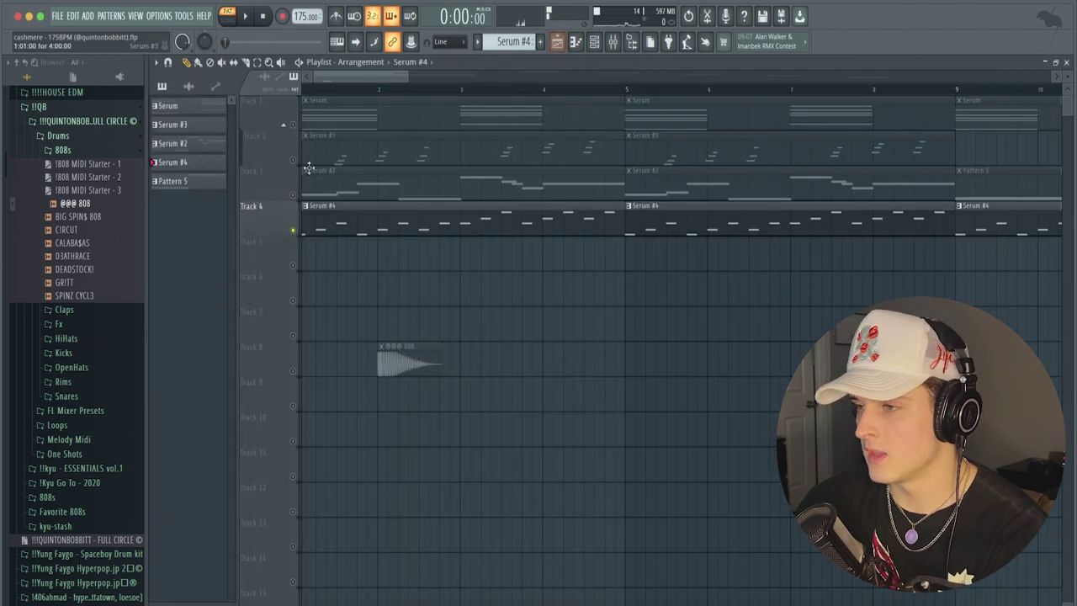
right_click(293, 230)
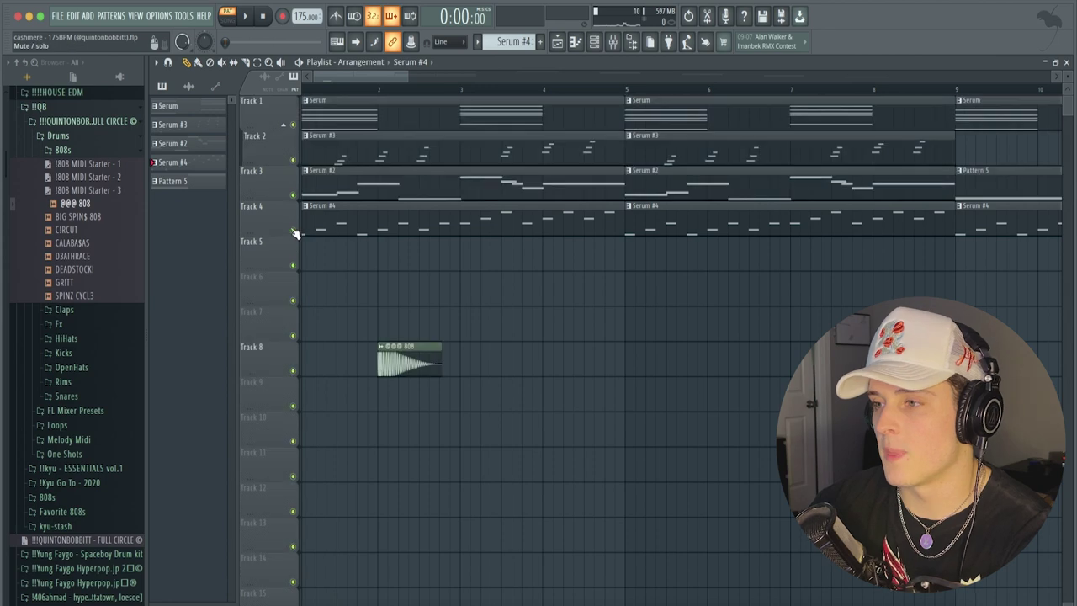
Play all four melody tracks together from the start of the playlist and stop playback.
scroll(356, 93, down, 6)
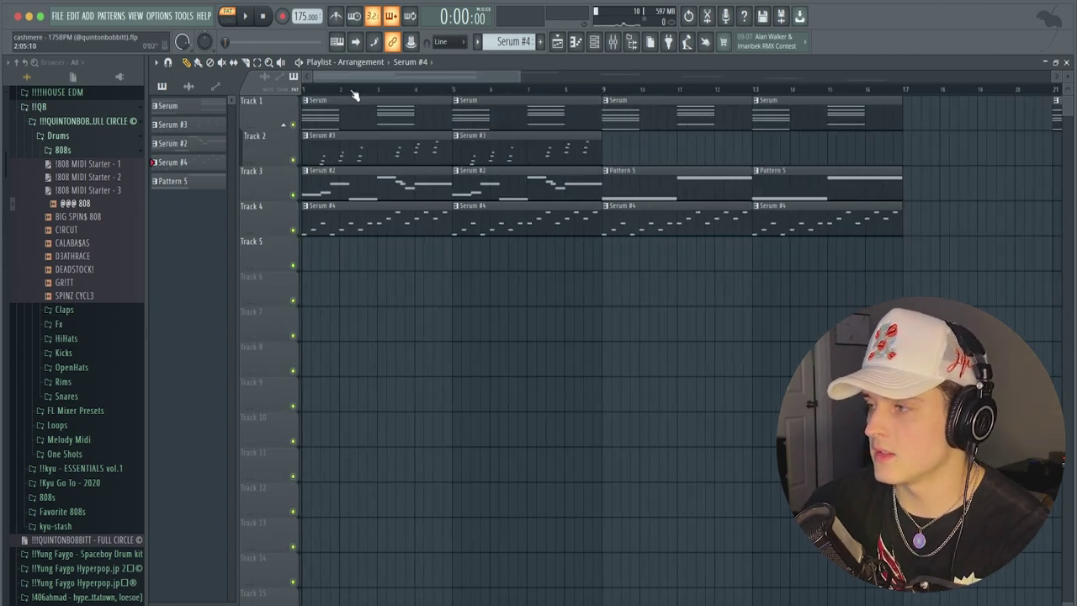
key(space)
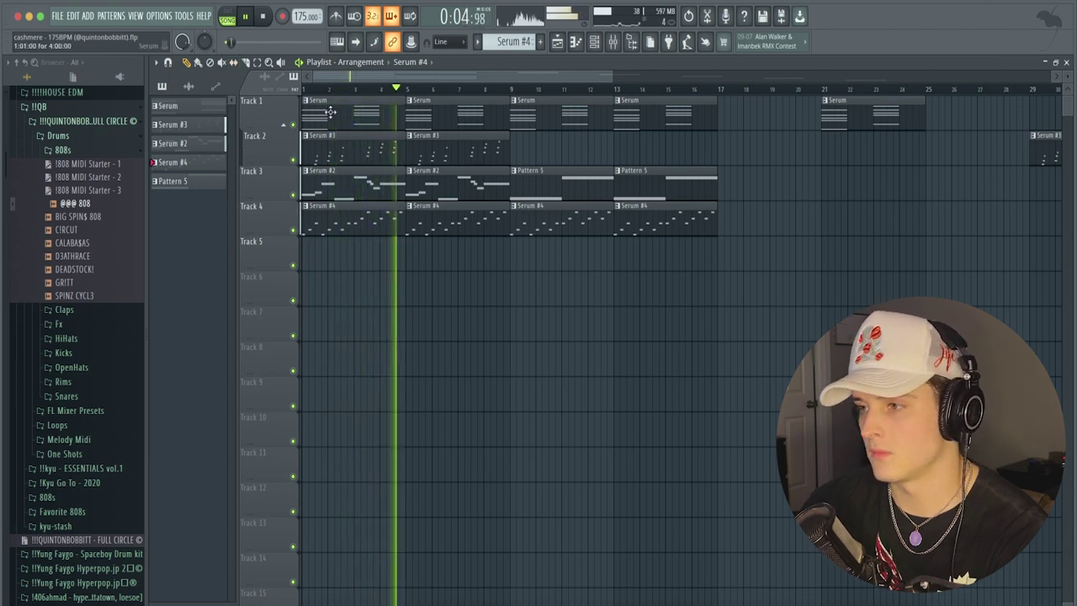
key(space)
scroll(349, 134, down, 4)
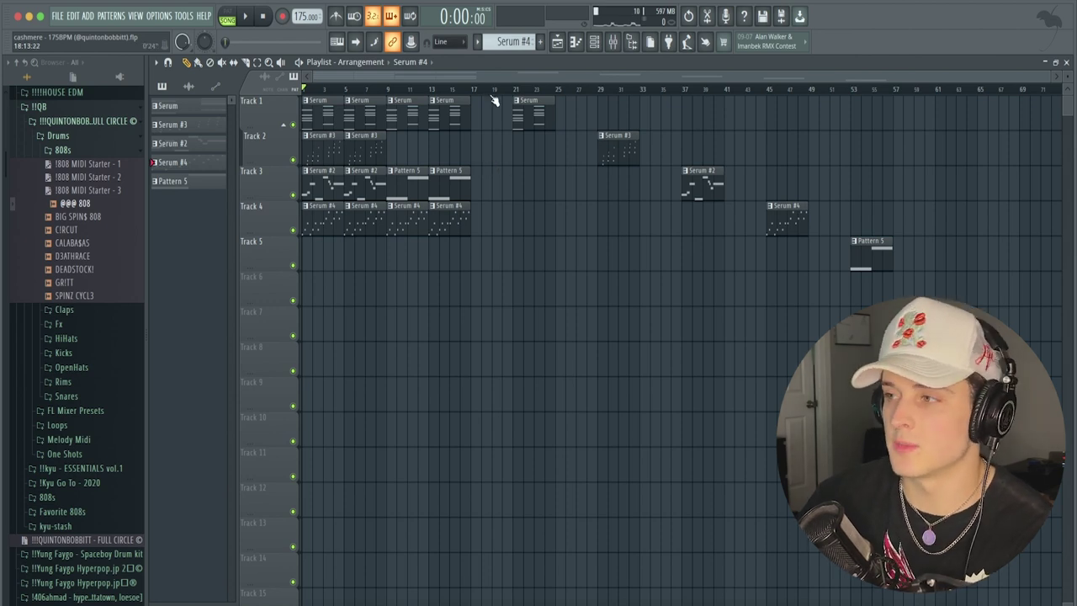
Set the playback position to bar 9, where the Pattern 5 clips begin on Track 3.
drag(492, 97, 882, 344)
key(ctrl+d)
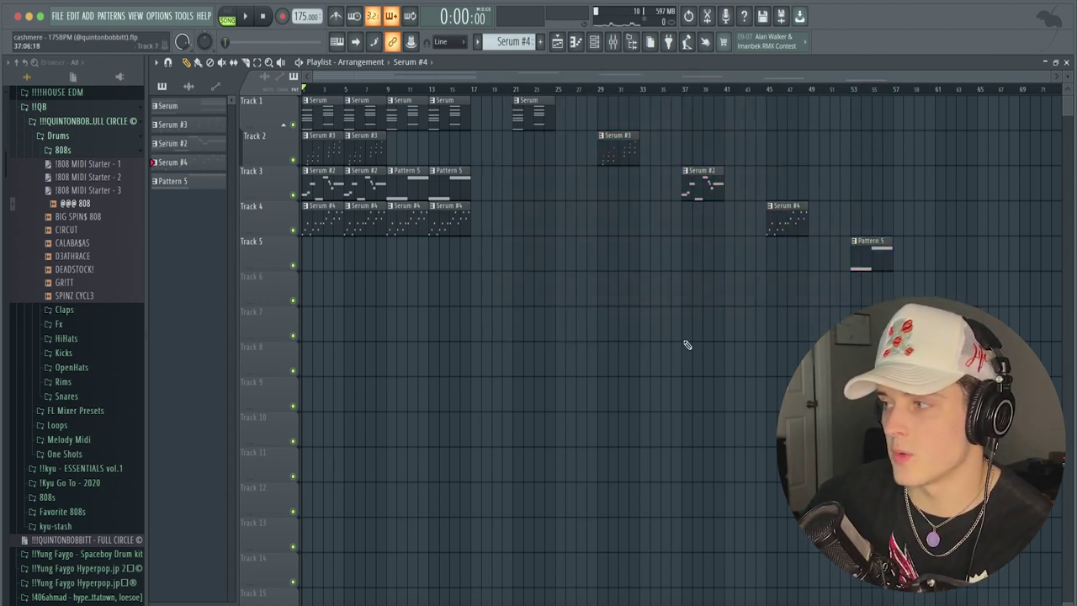
click(389, 91)
scroll(390, 93, up, 4)
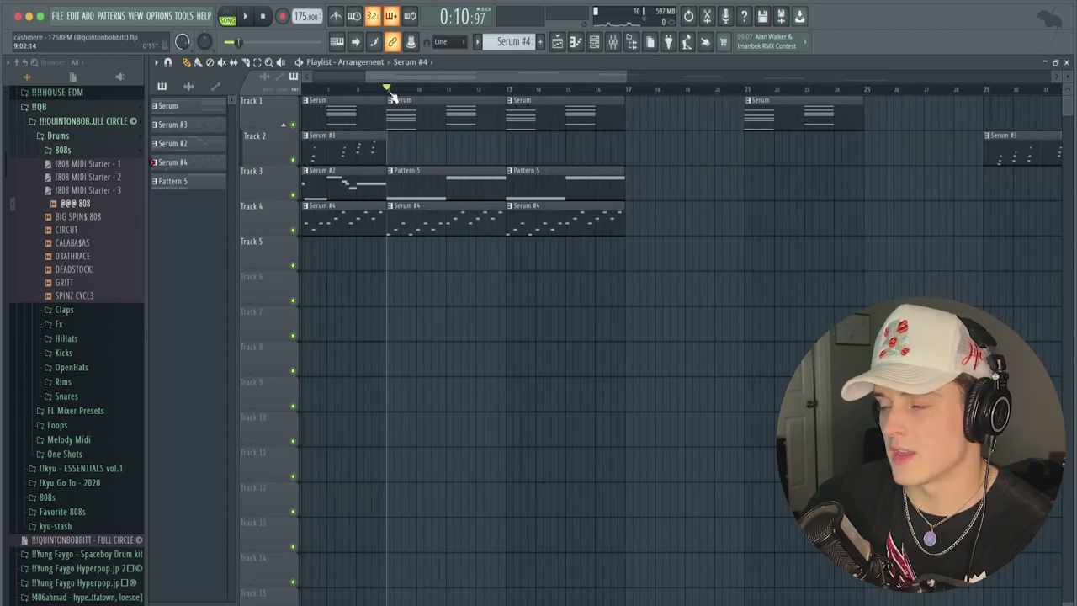
scroll(391, 95, down, 5)
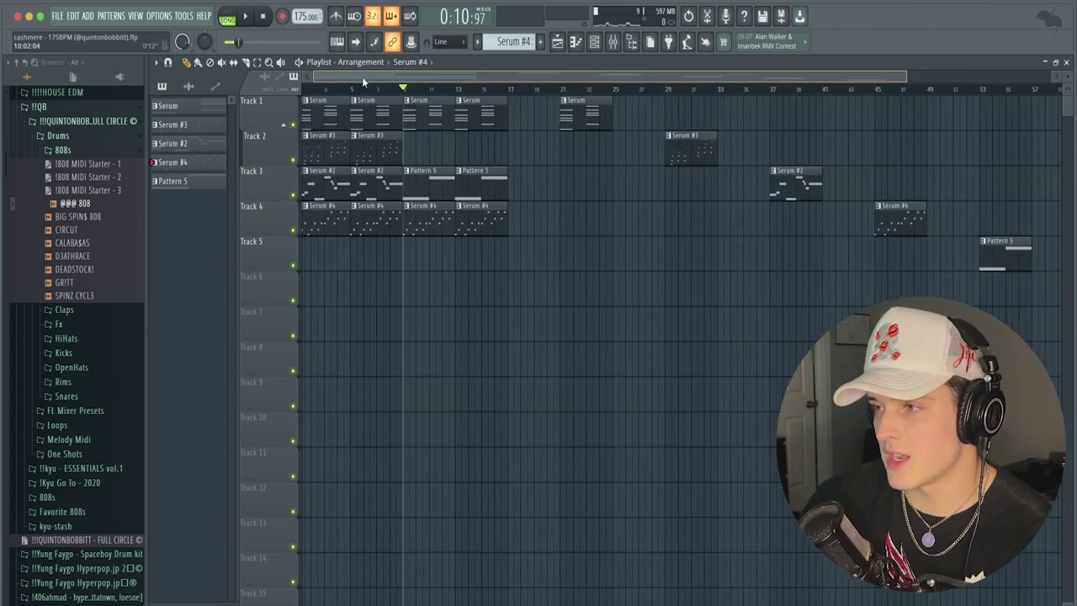
Check the preset and bank loaded in Serum #5, view Pattern 5's notes in the piano roll, and return to the playlist.
click(631, 42)
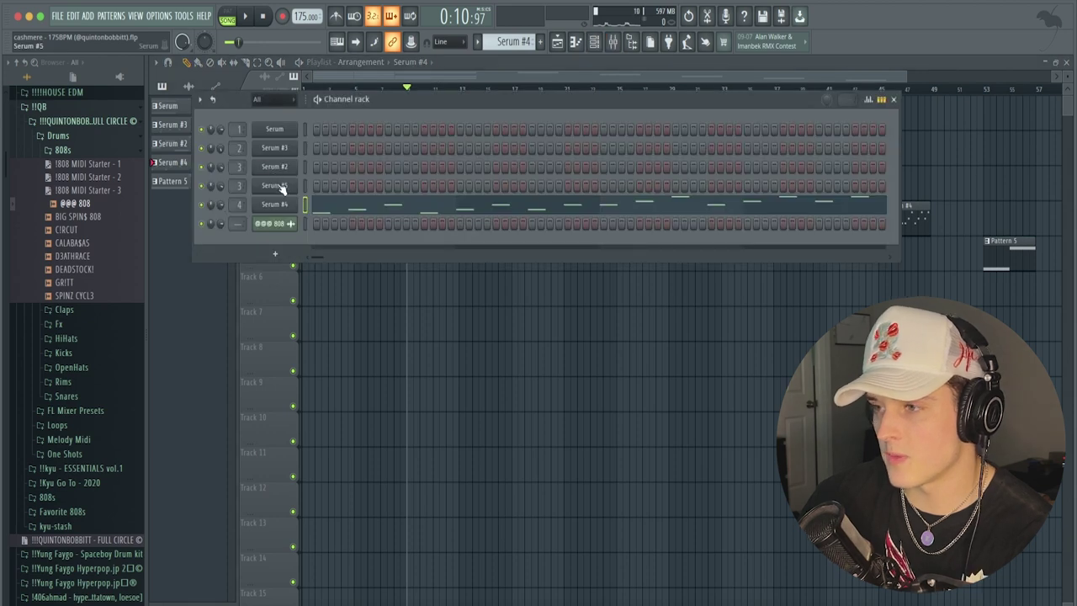
click(279, 186)
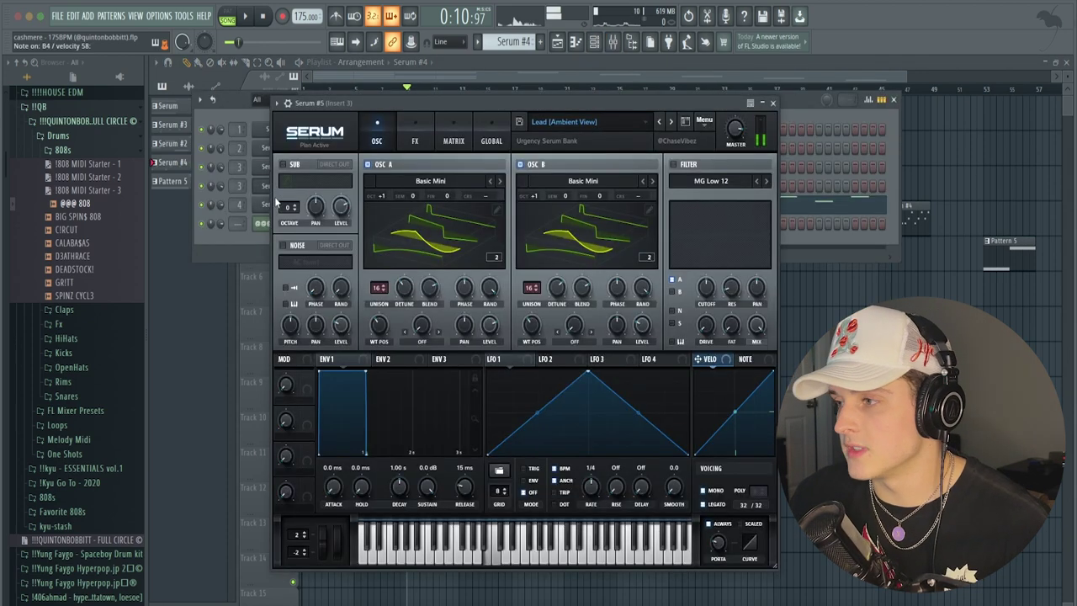
click(772, 102)
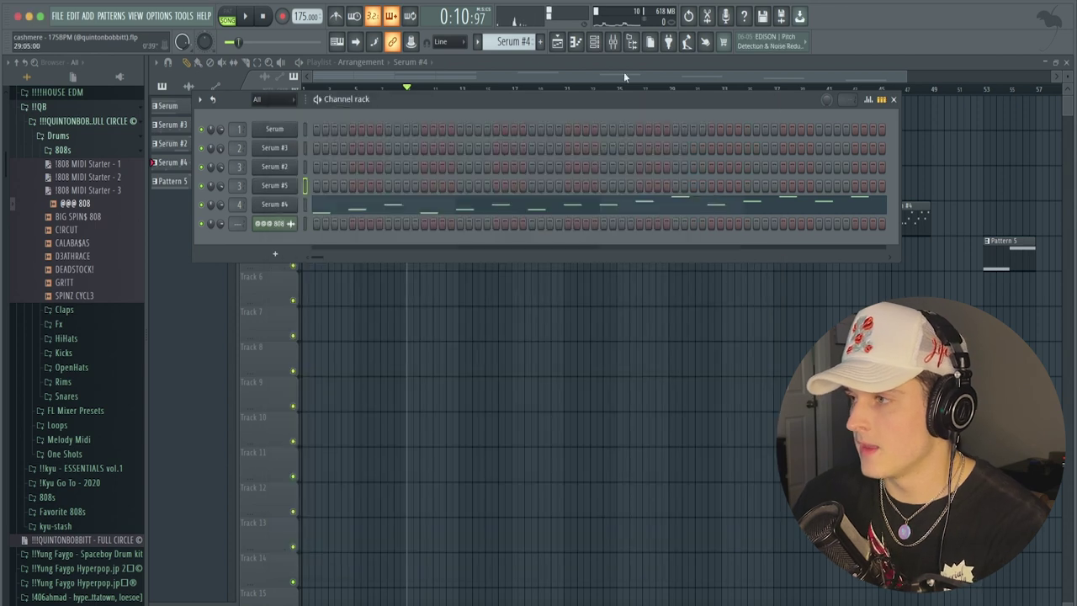
click(593, 69)
click(419, 175)
double_click(419, 175)
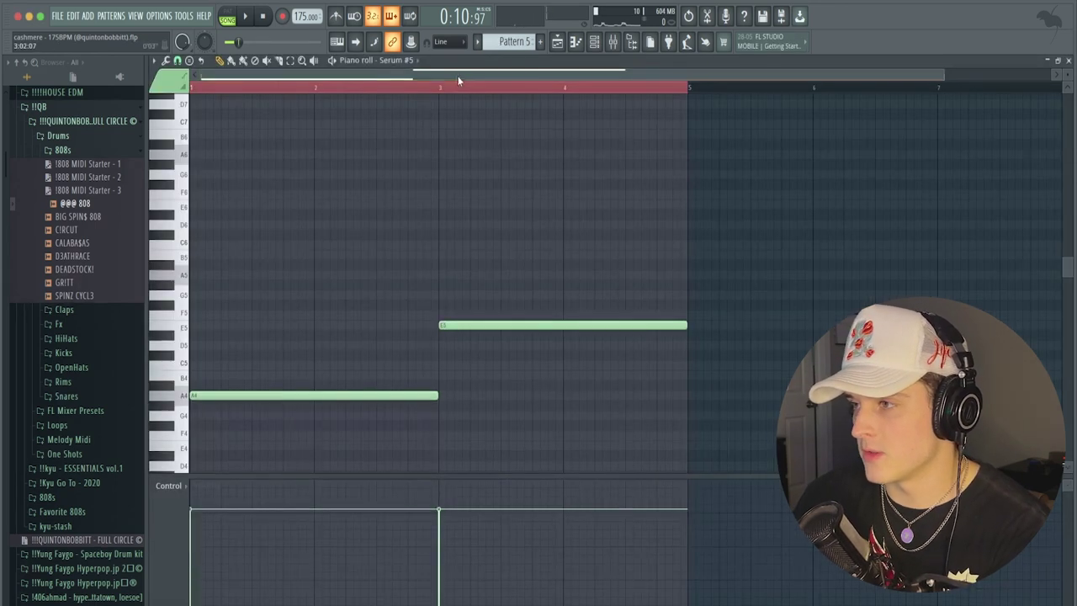
click(556, 43)
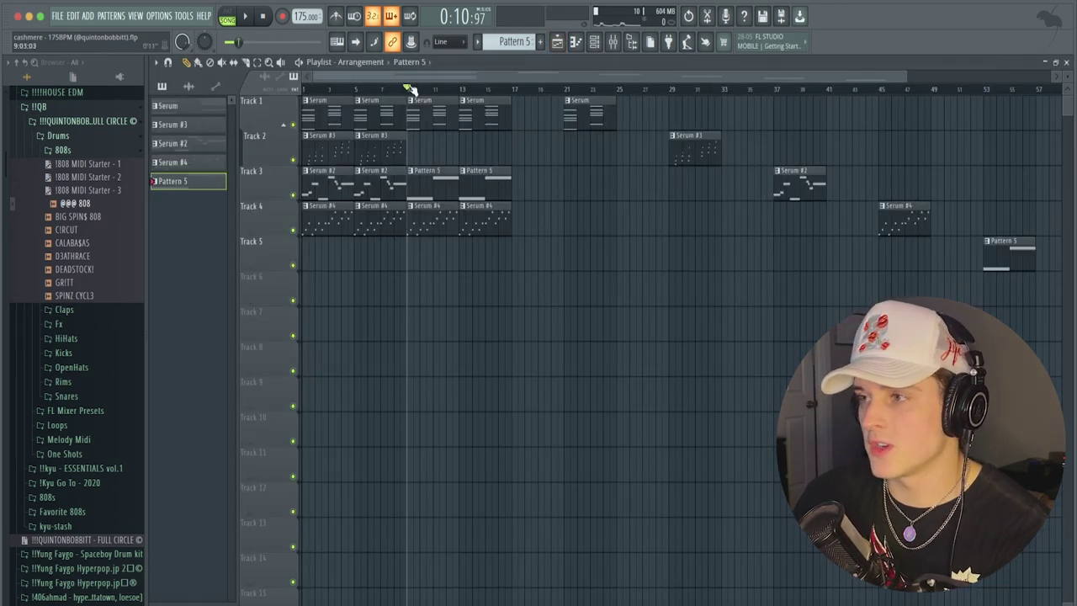
Play the second half of the melody from bar 9 with Pattern 5 included, and stop playback.
scroll(410, 89, up, 4)
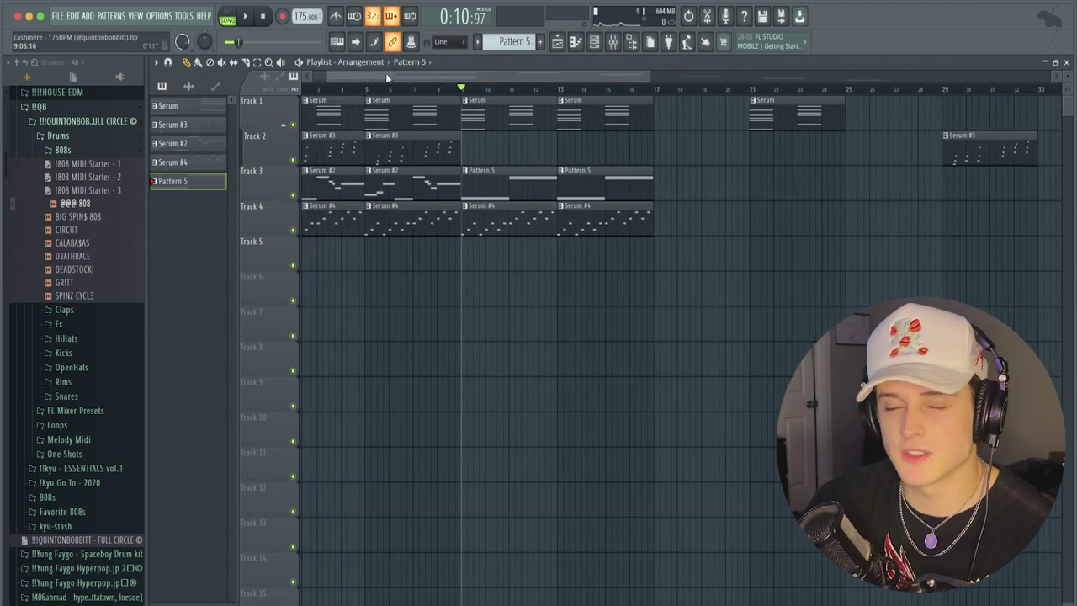
key(space)
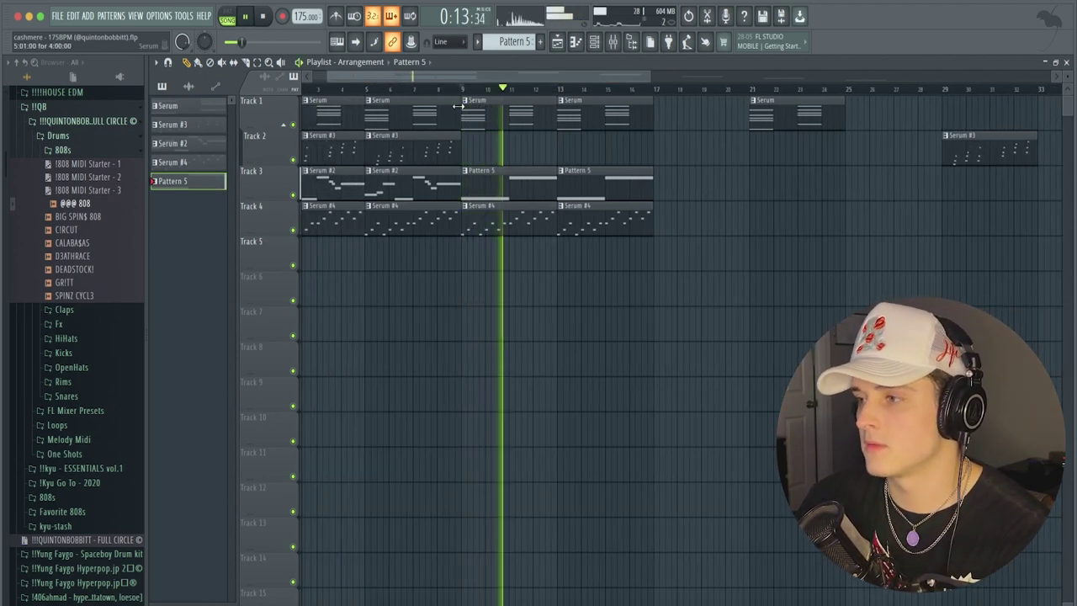
scroll(465, 90, down, 1)
scroll(465, 92, down, 3)
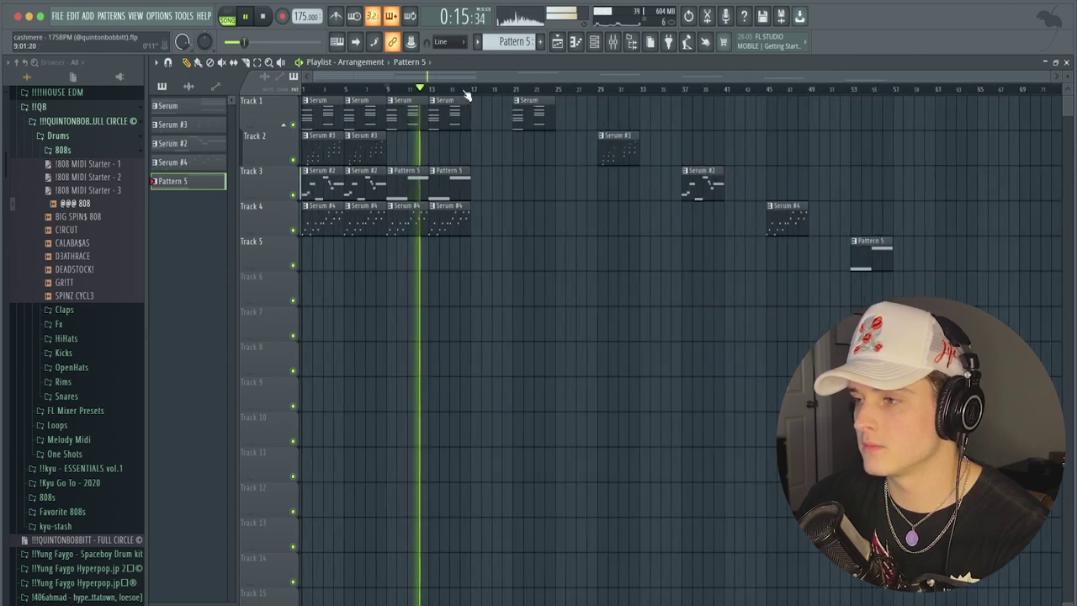
key(space)
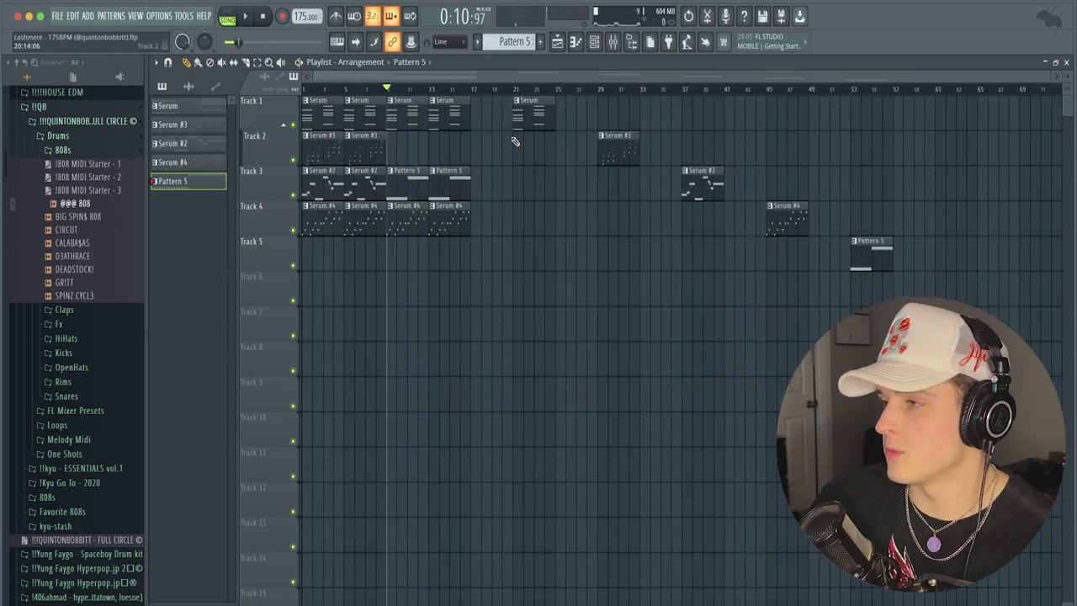
drag(488, 111, 974, 340)
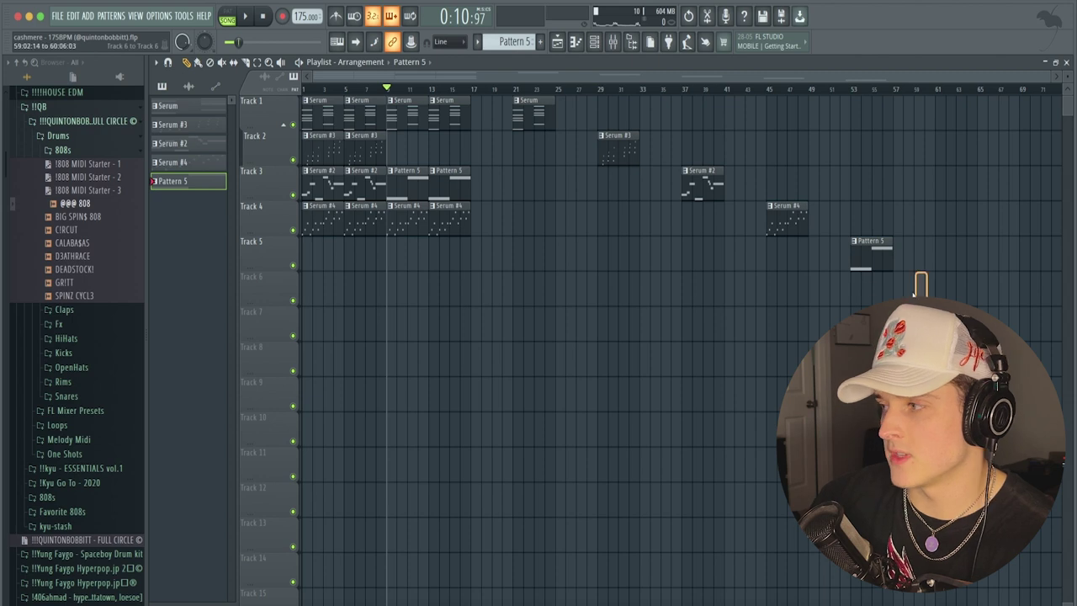
drag(915, 294, 522, 108)
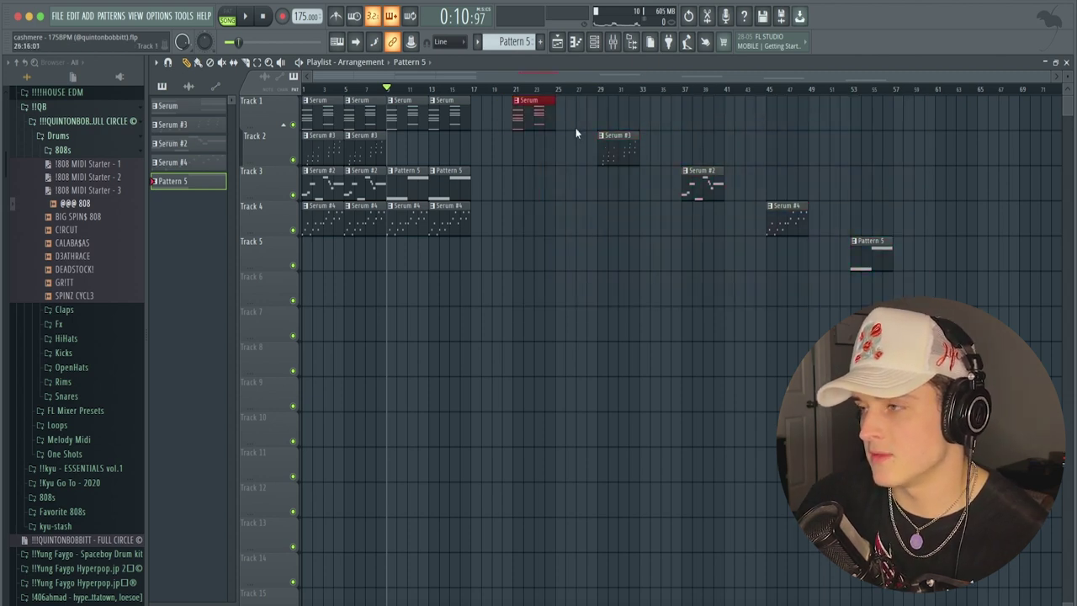
drag(585, 187, 858, 341)
right_click(735, 404)
drag(557, 168, 596, 131)
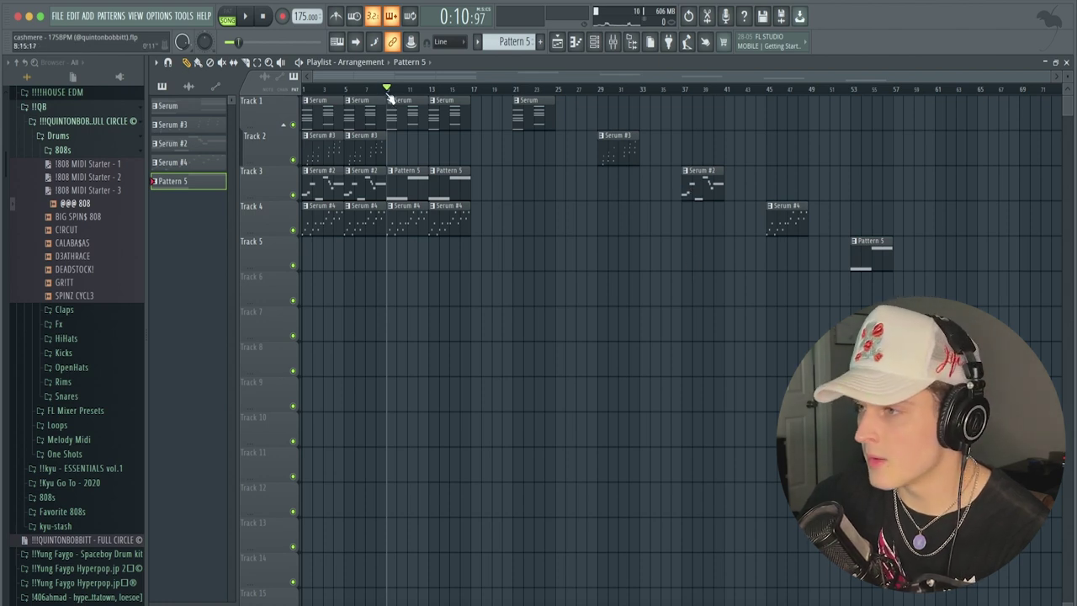
Start a new project from the default template and expand the producer's 07.July folder under !loops in the browser.
click(57, 15)
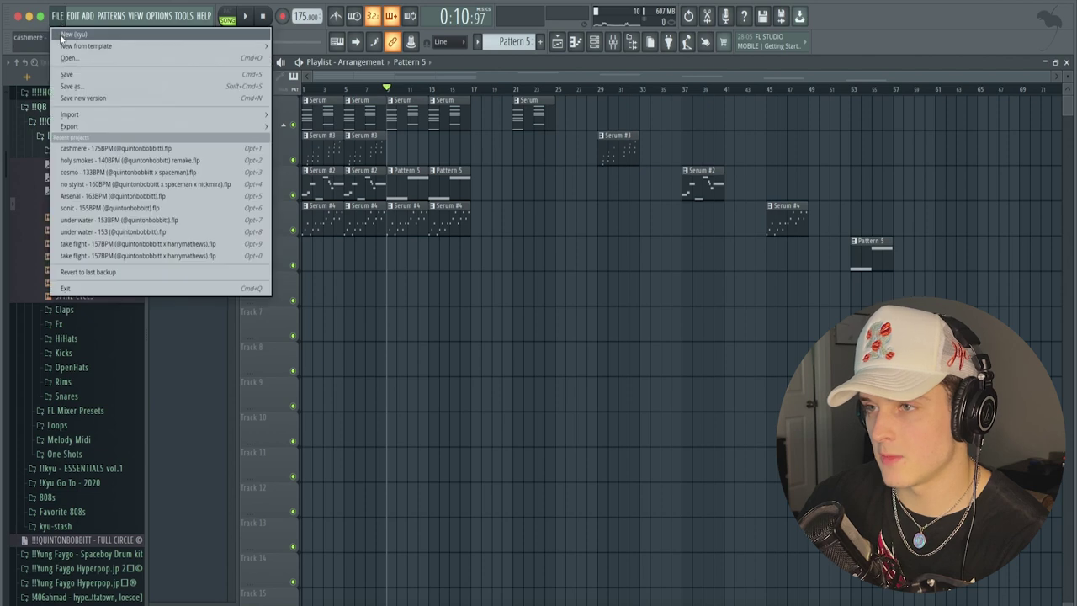
click(62, 33)
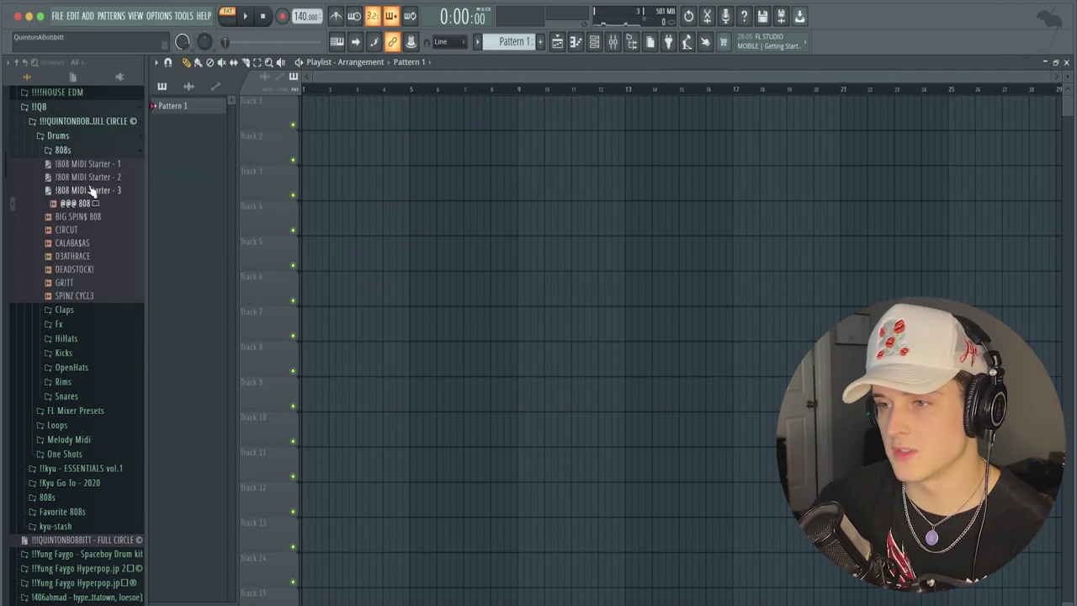
scroll(80, 195, up, 5)
click(20, 227)
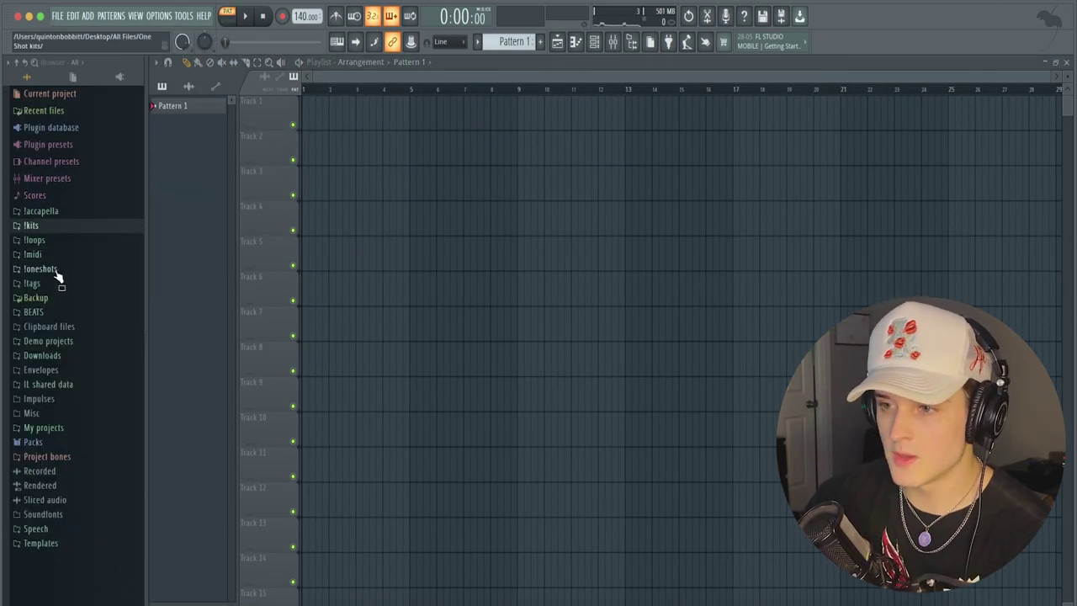
click(59, 241)
click(44, 255)
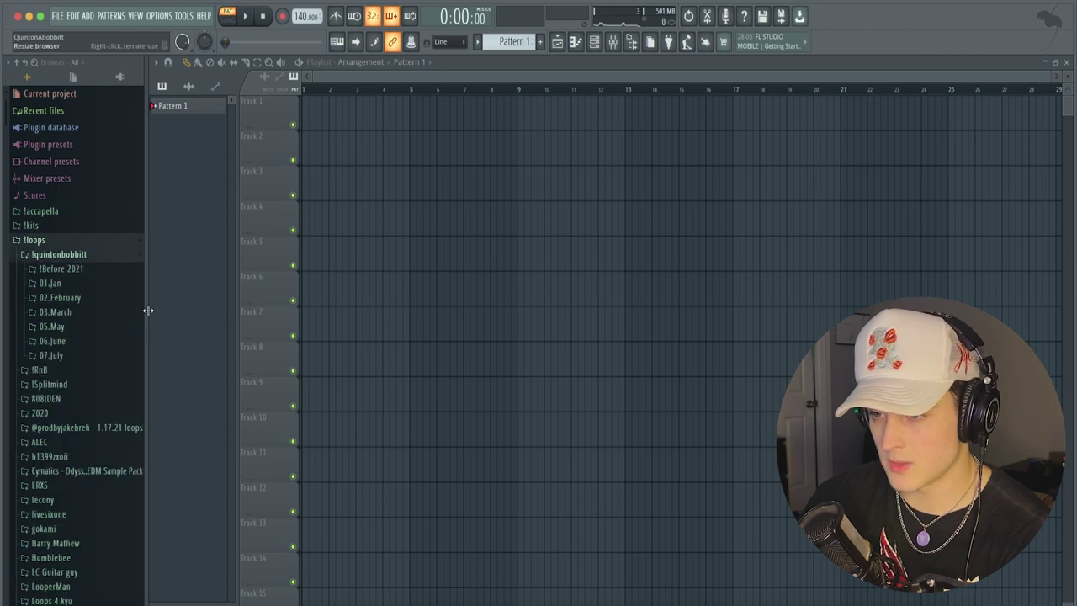
click(59, 356)
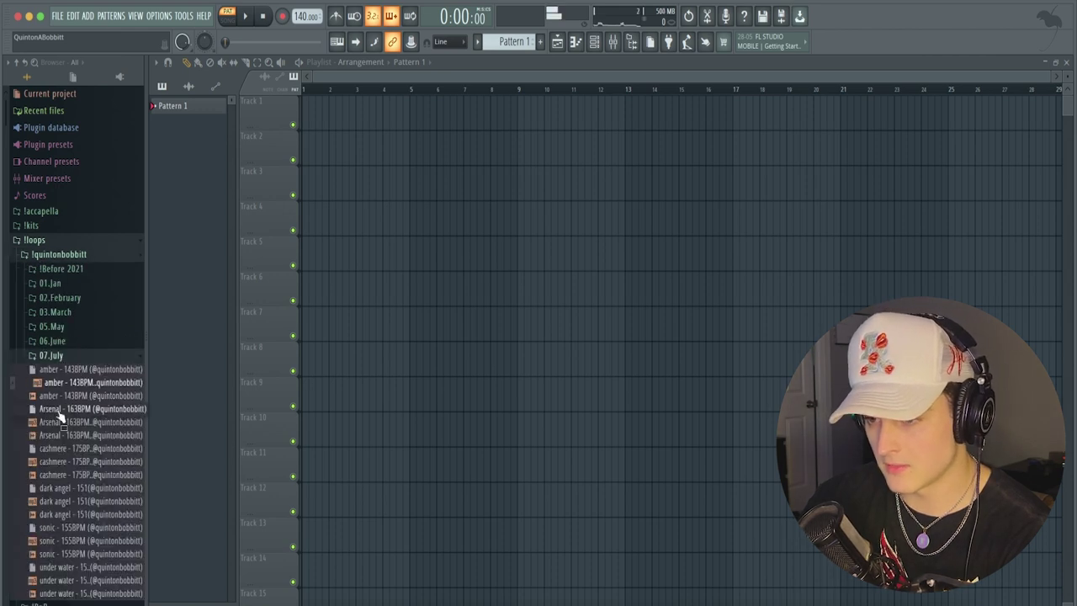
Preview the cashmere 175BPM audio loop, place it at the start of Track 1, and set the project tempo to 175 BPM.
click(57, 474)
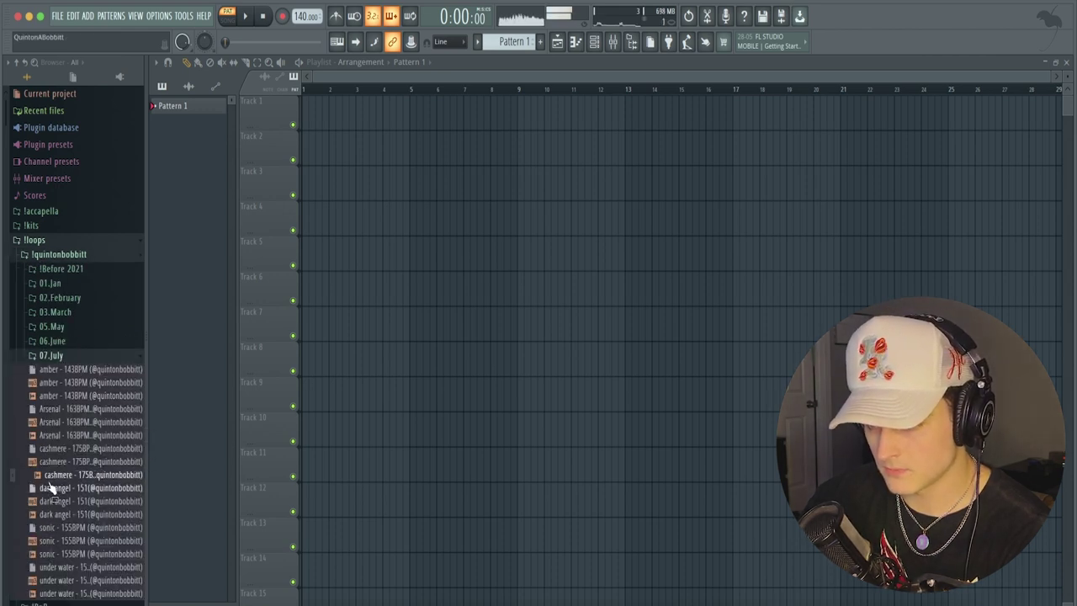
drag(54, 474, 330, 105)
drag(298, 19, 299, 0)
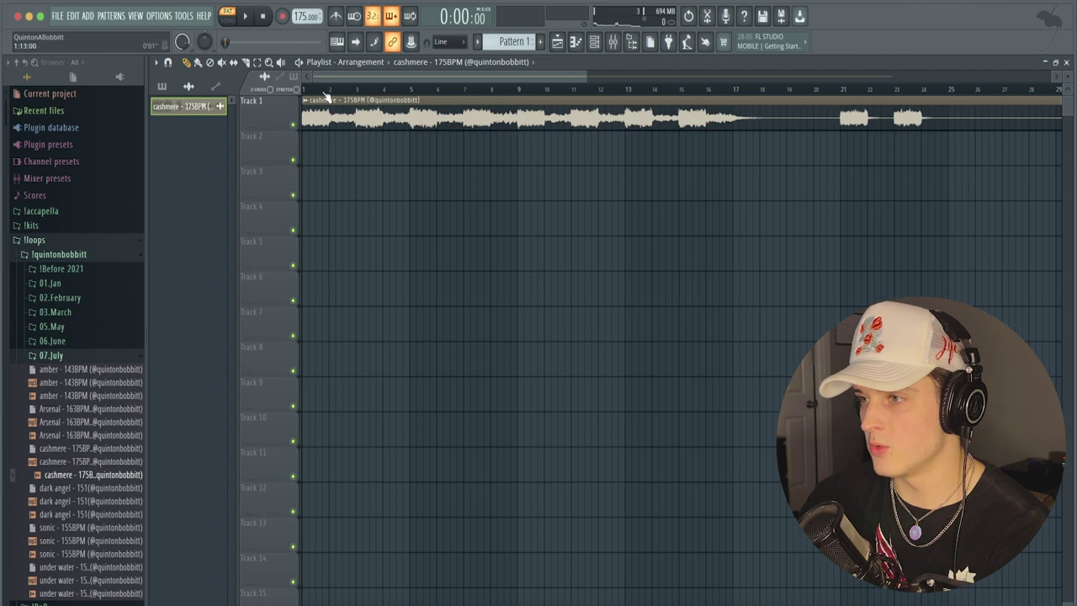
Slice the cashmere clip on Track 1 every four bars from bar 21 to bar 57.
scroll(328, 96, down, 4)
key(c)
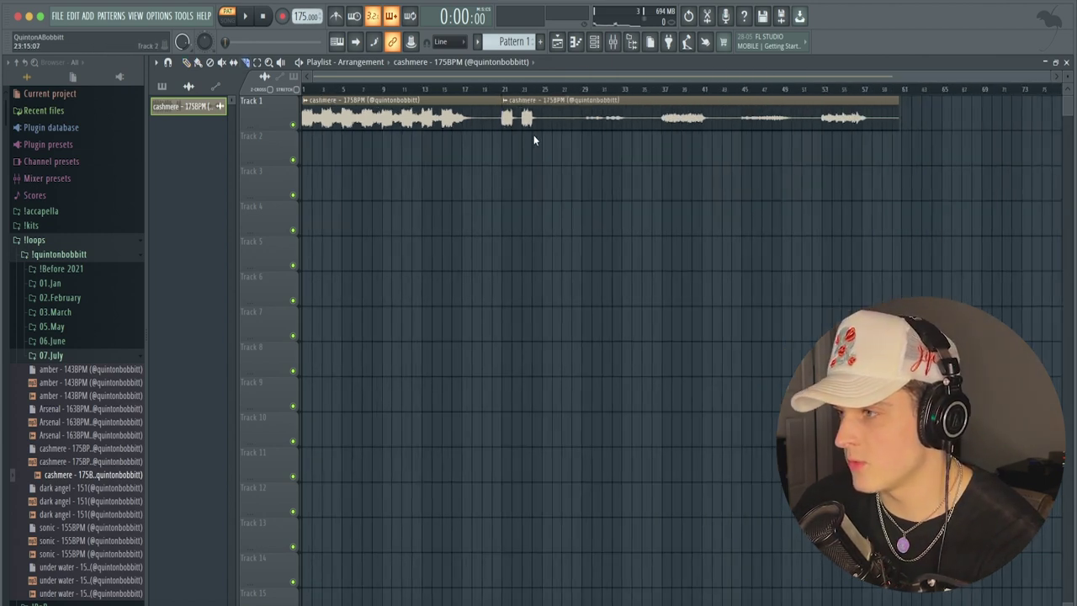
click(593, 124)
click(624, 124)
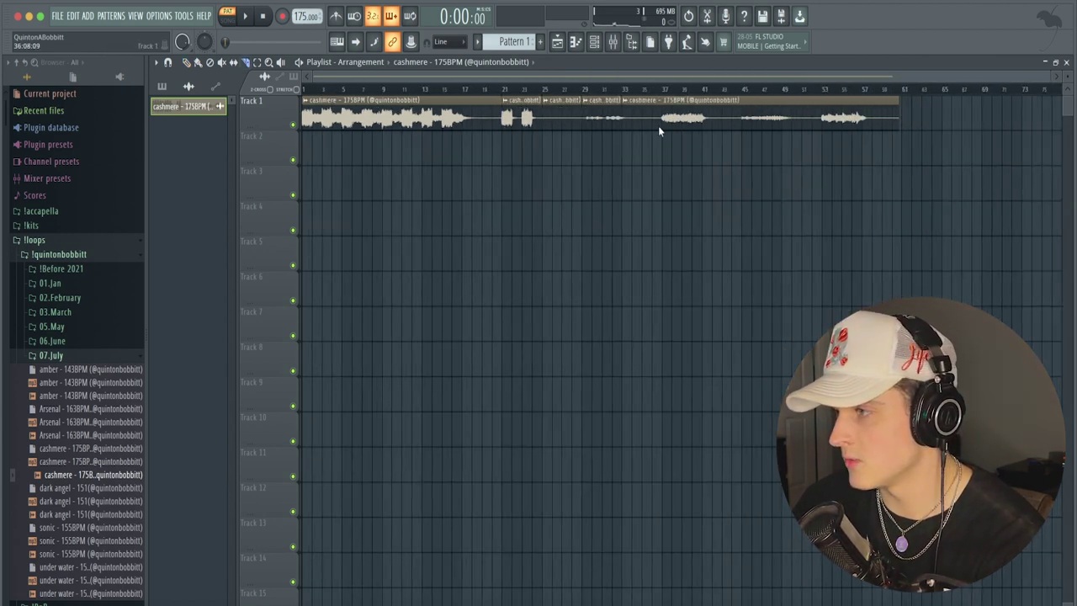
click(705, 126)
click(745, 126)
click(784, 126)
click(824, 126)
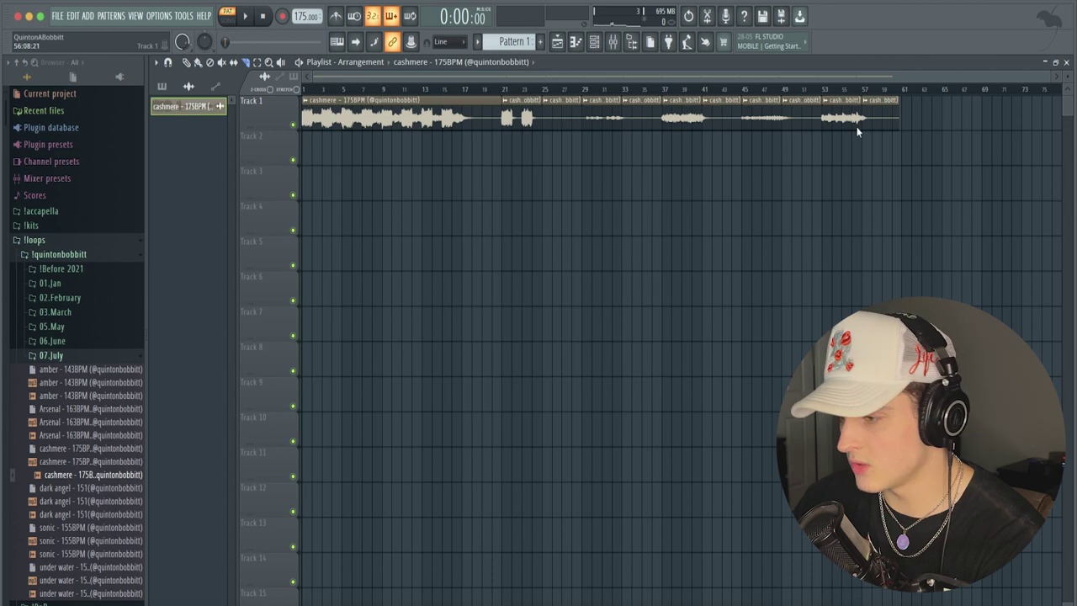
Delete the unneeded four-bar slices between the individual melody stems on Track 1.
right_click(881, 118)
right_click(801, 118)
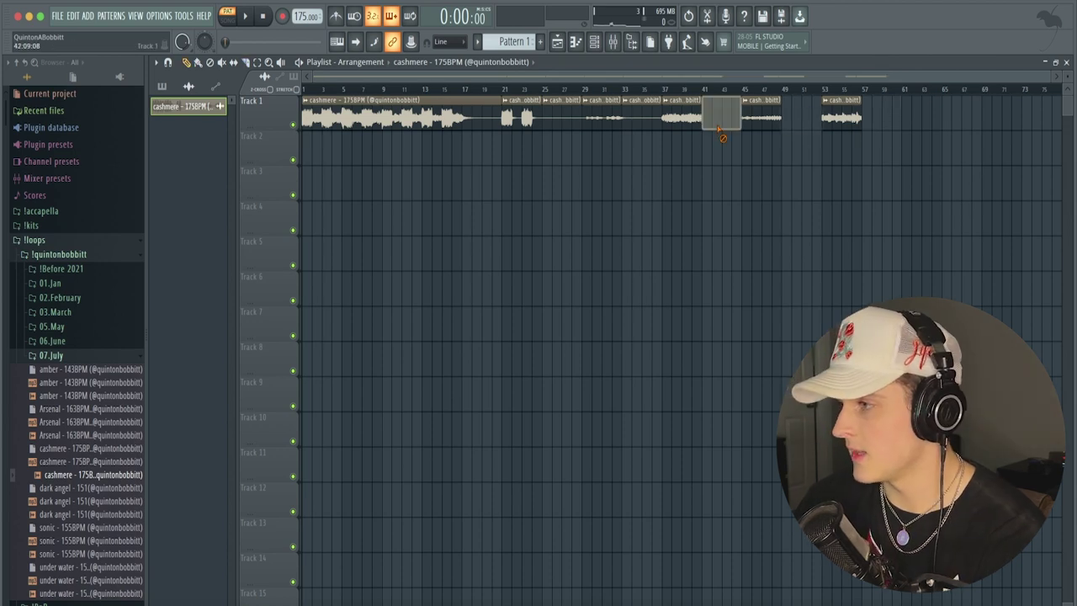
right_click(721, 117)
right_click(641, 118)
right_click(561, 117)
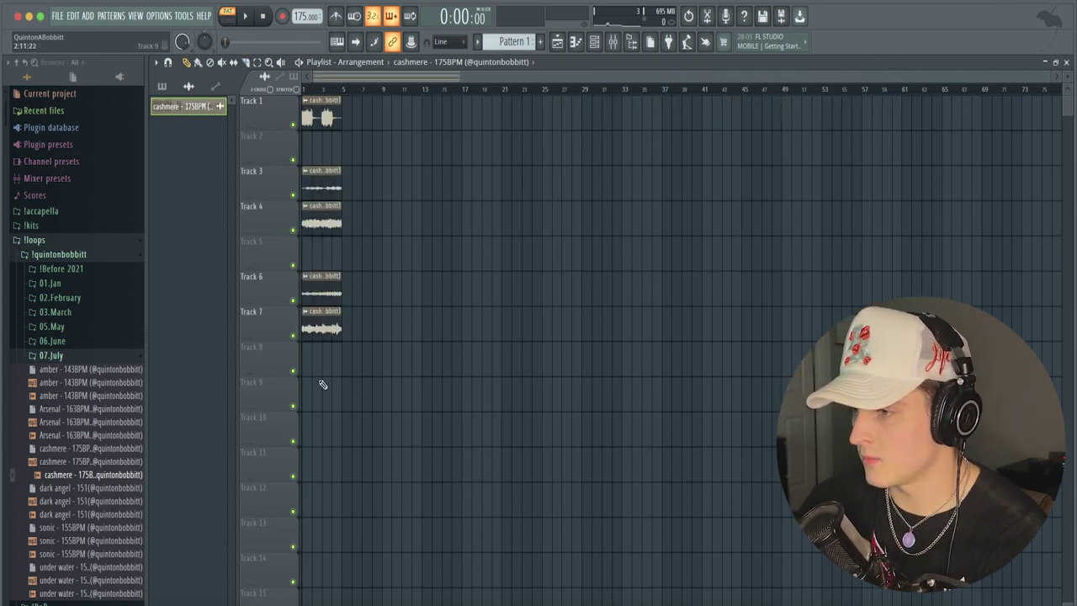
Stack the five stem slices at bar 1 on Tracks 1 to 5 without empty tracks between them, and clear the selection.
drag(323, 375, 323, 239)
drag(322, 288, 324, 254)
drag(345, 340, 330, 147)
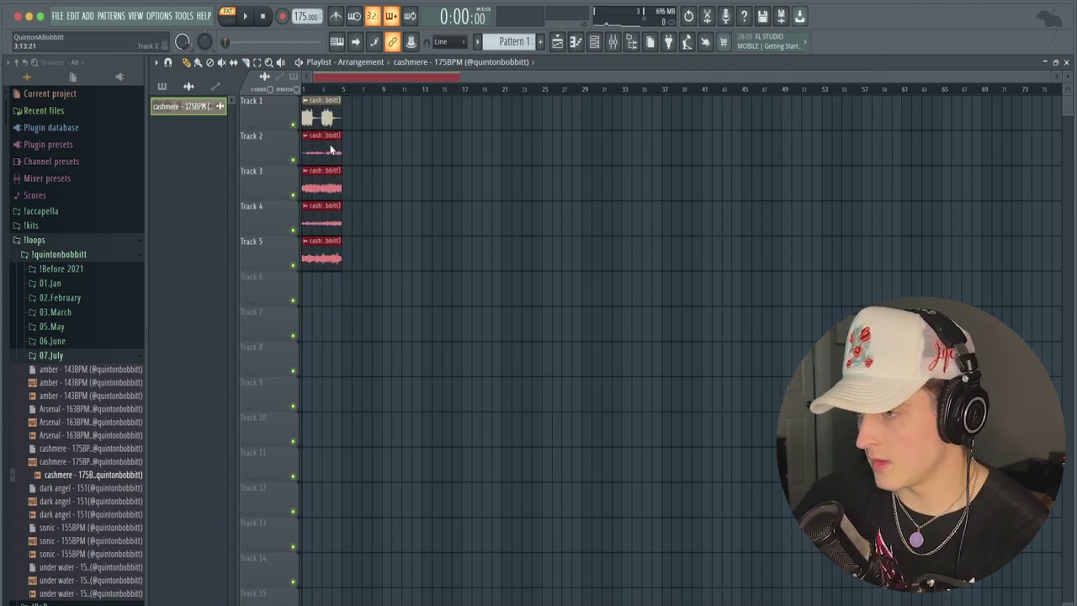
ctrl+click(433, 180)
Route the cashmere audio clip to mixer insert 1 and return to the playlist.
double_click(332, 101)
click(472, 169)
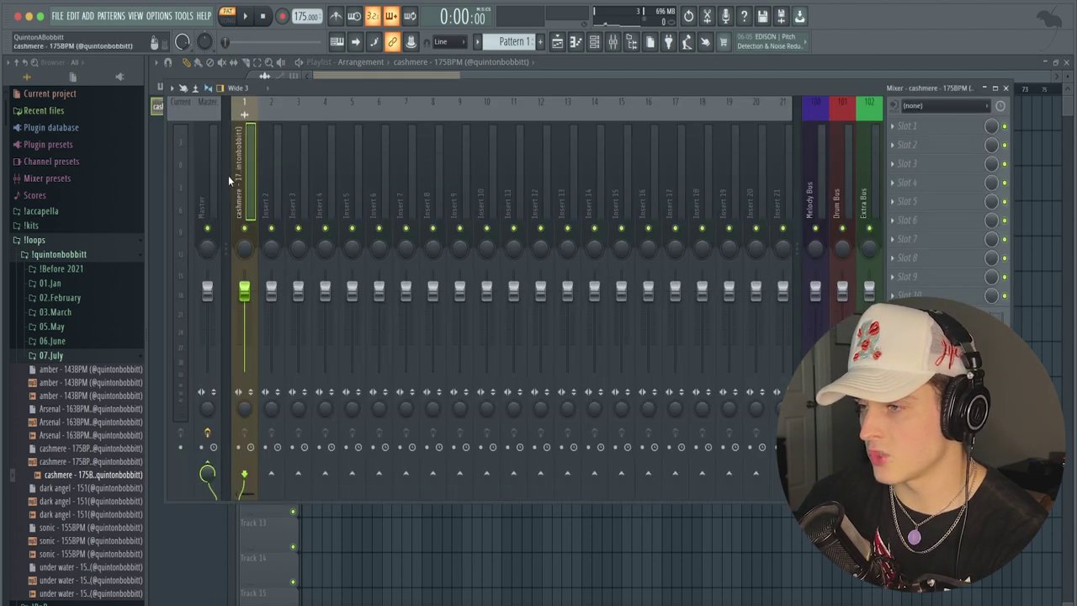
click(335, 79)
drag(373, 266, 304, 100)
ctrl+click(412, 207)
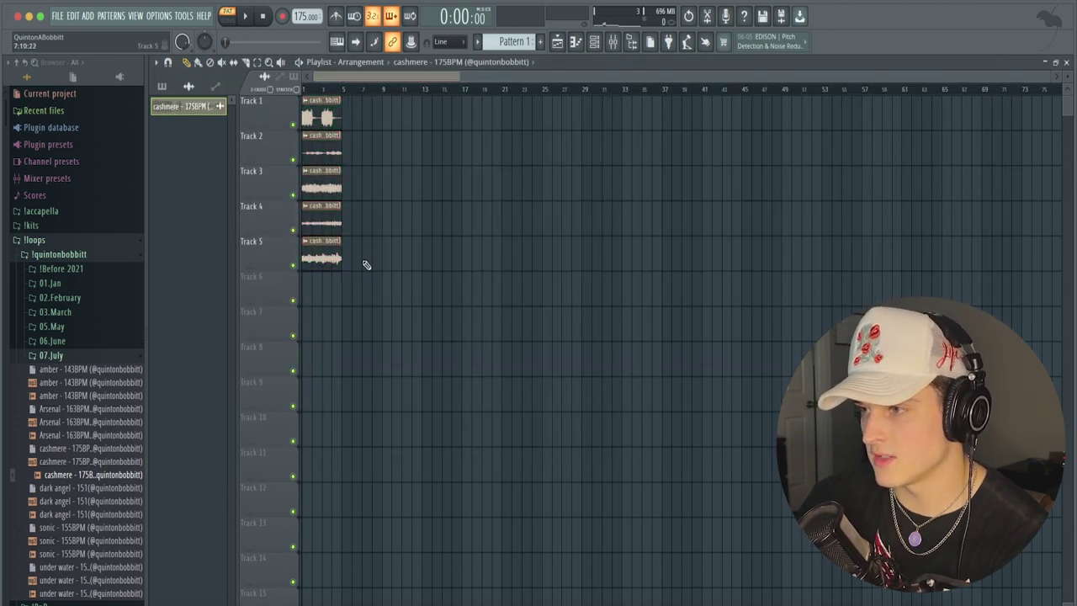
drag(389, 335, 309, 67)
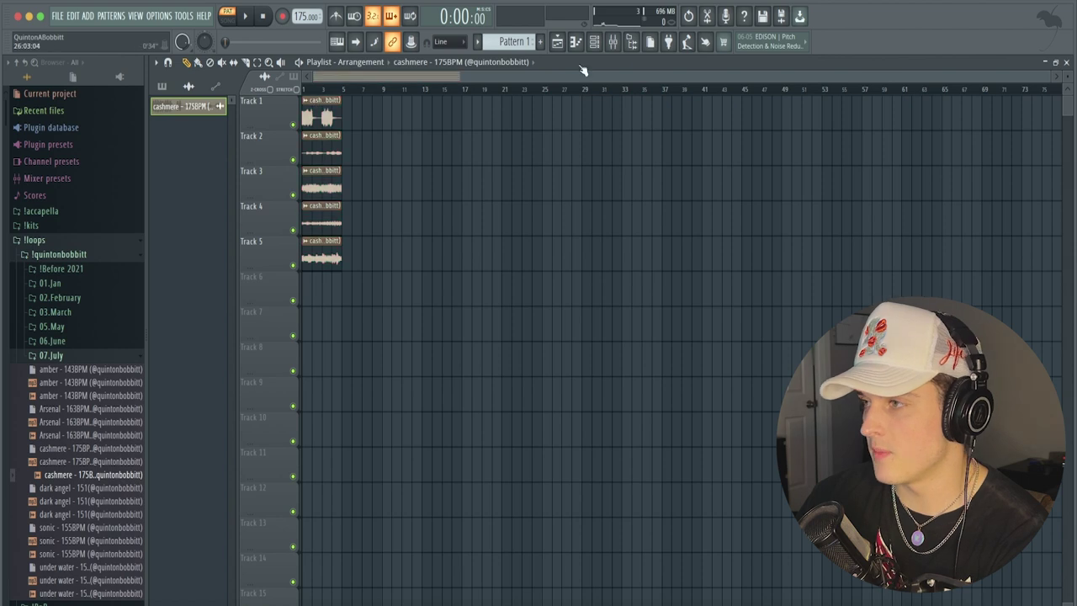
Add Fruity Parametric EQ 2 to mixer insert 1, load its 20Hz + 18kHz cut preset, and raise the low cut into the bass range.
click(614, 42)
click(900, 124)
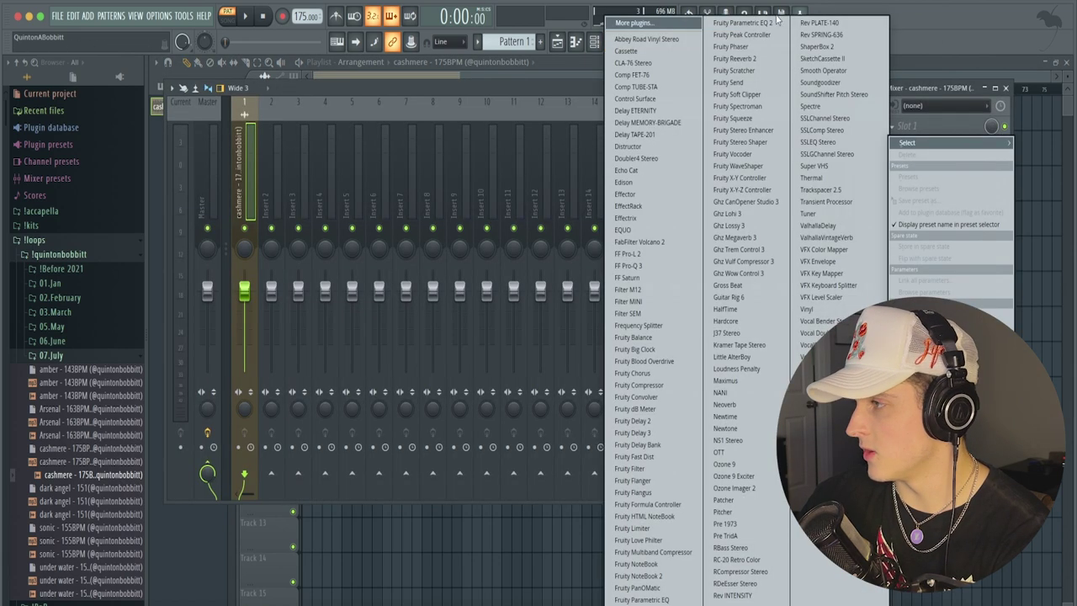
click(778, 21)
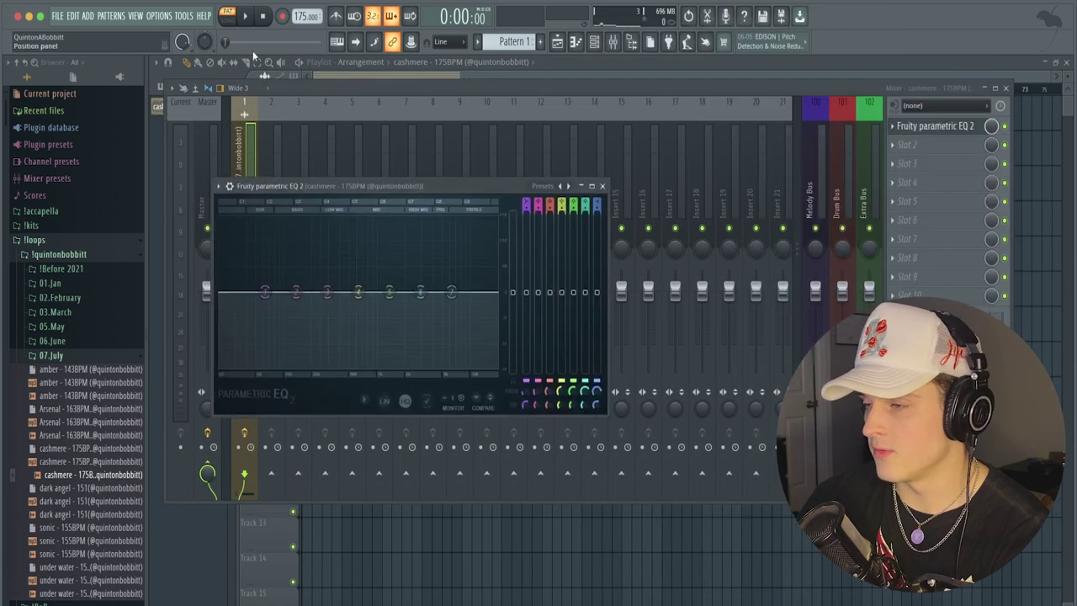
click(569, 188)
drag(222, 297, 292, 293)
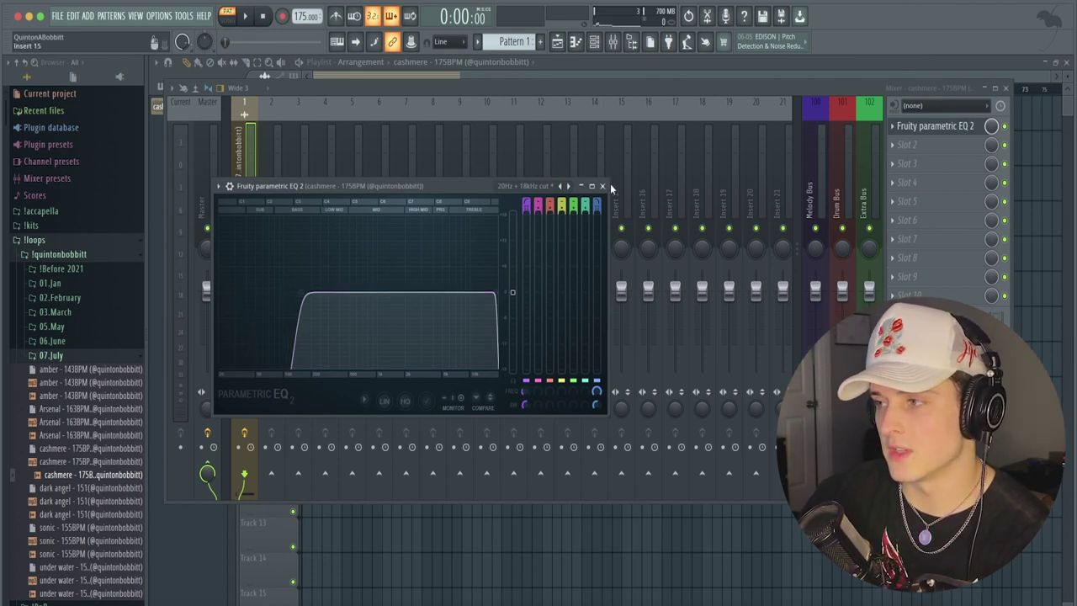
click(603, 186)
Audition the stacked stems briefly, and duplicate the four-bar block on Tracks 1 to 5 until it reaches bar 21.
key(space)
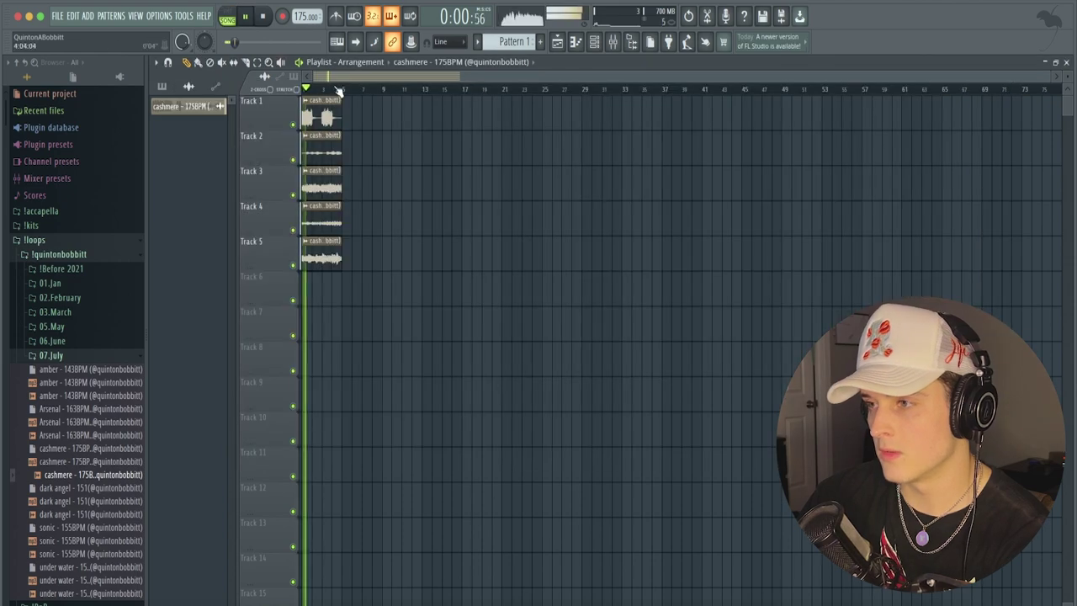
scroll(339, 89, up, 5)
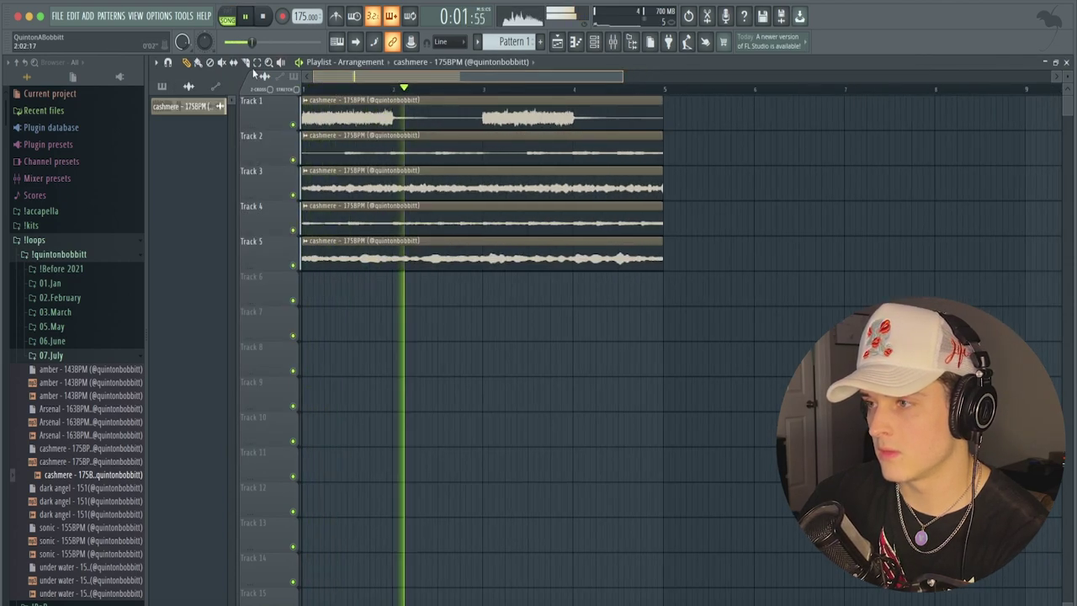
scroll(337, 92, down, 3)
key(space)
key(ctrl+b)
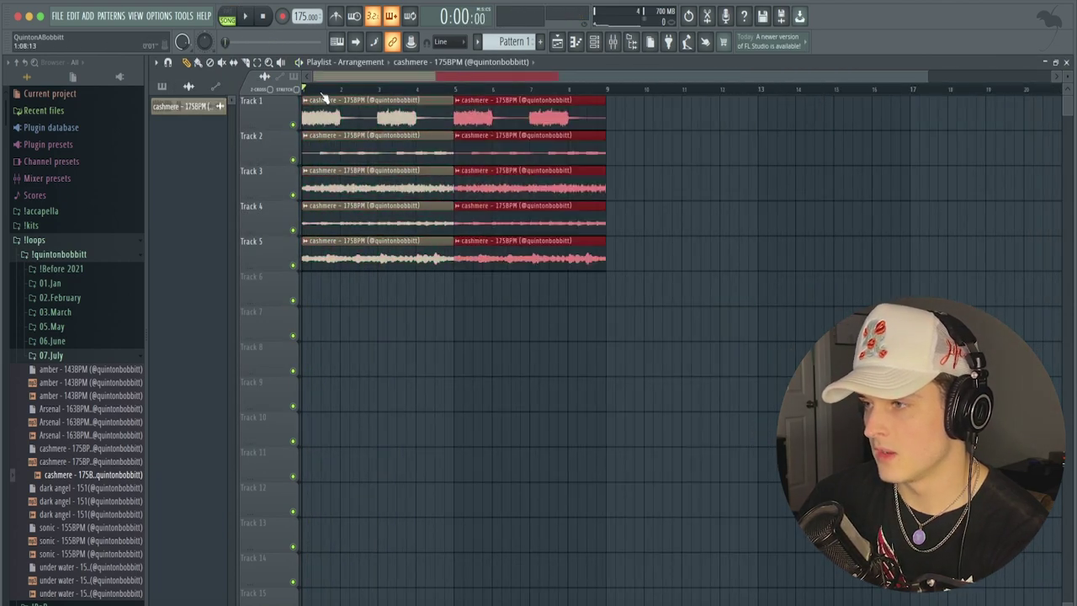
key(ctrl+b)
key(ctrl+b)
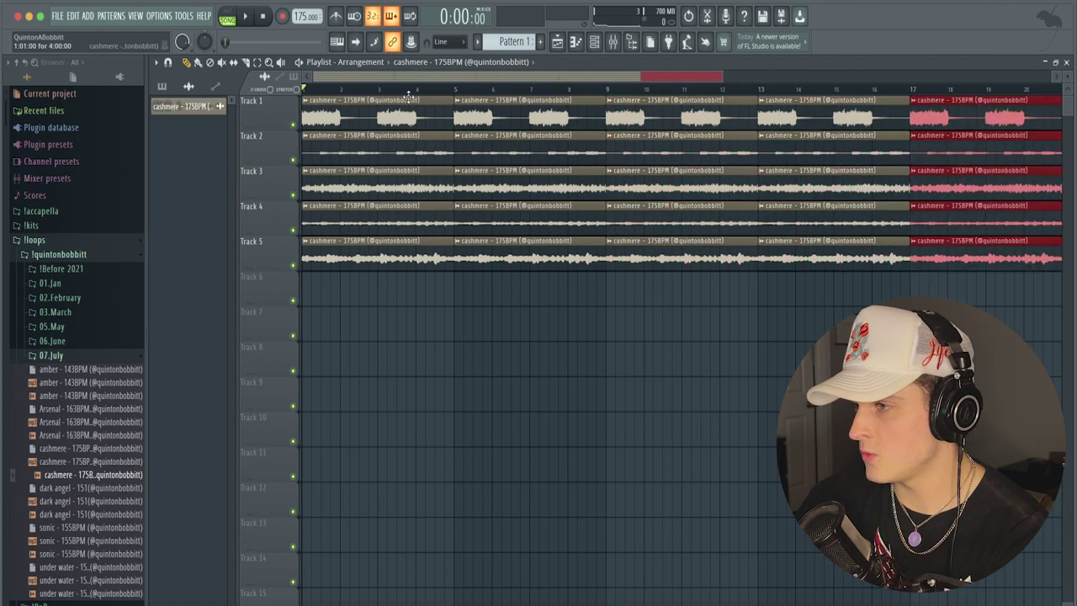
scroll(409, 97, down, 3)
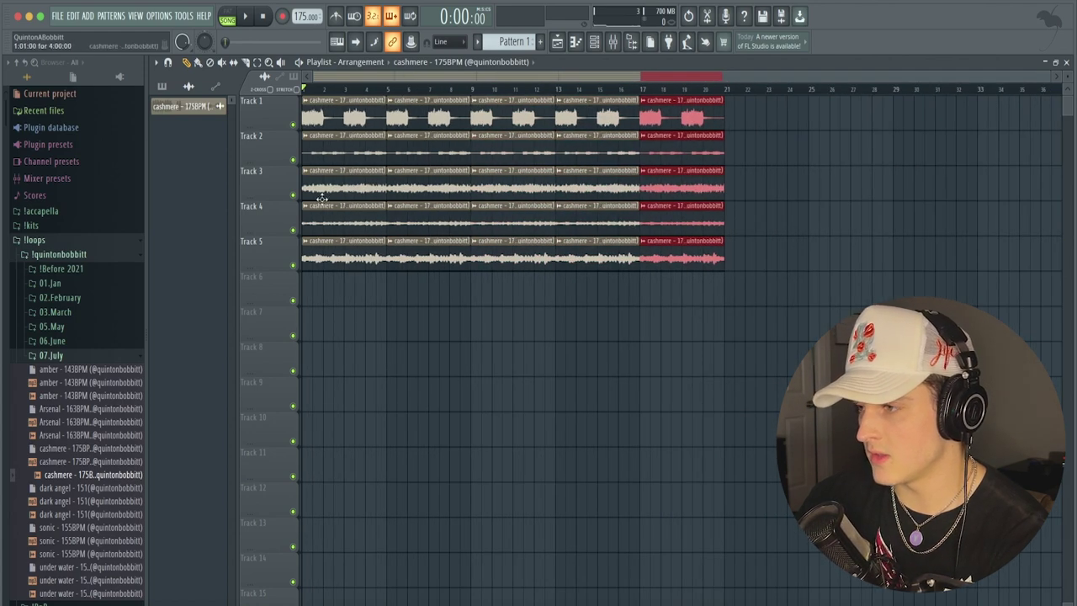
Extend the stems with one more four-bar copy to bar 25 and delete the Track 5 clips before bar 17.
right_click(354, 252)
right_click(427, 256)
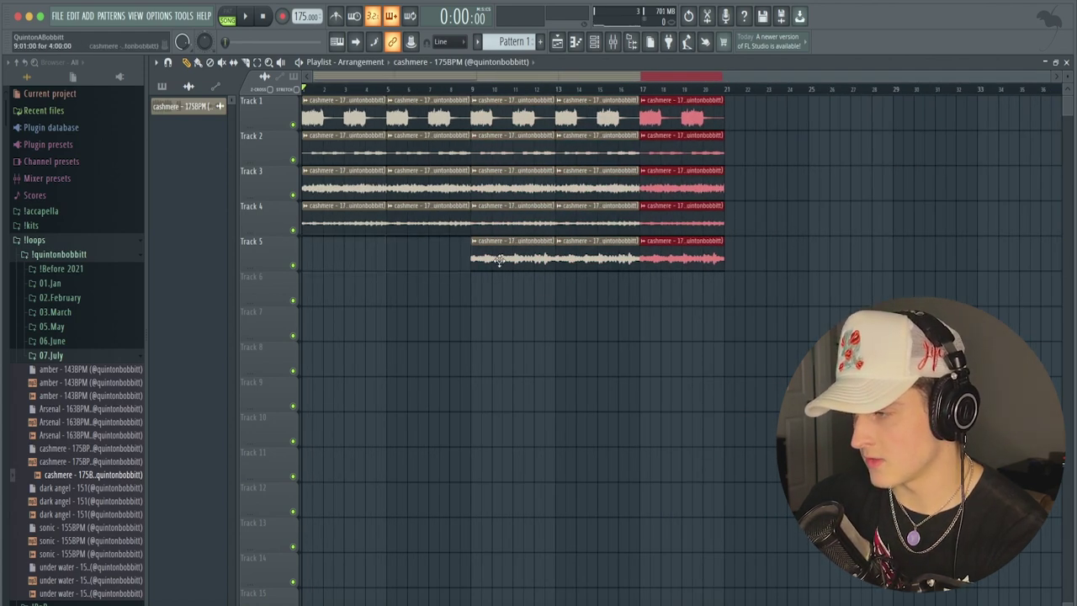
key(ctrl+b)
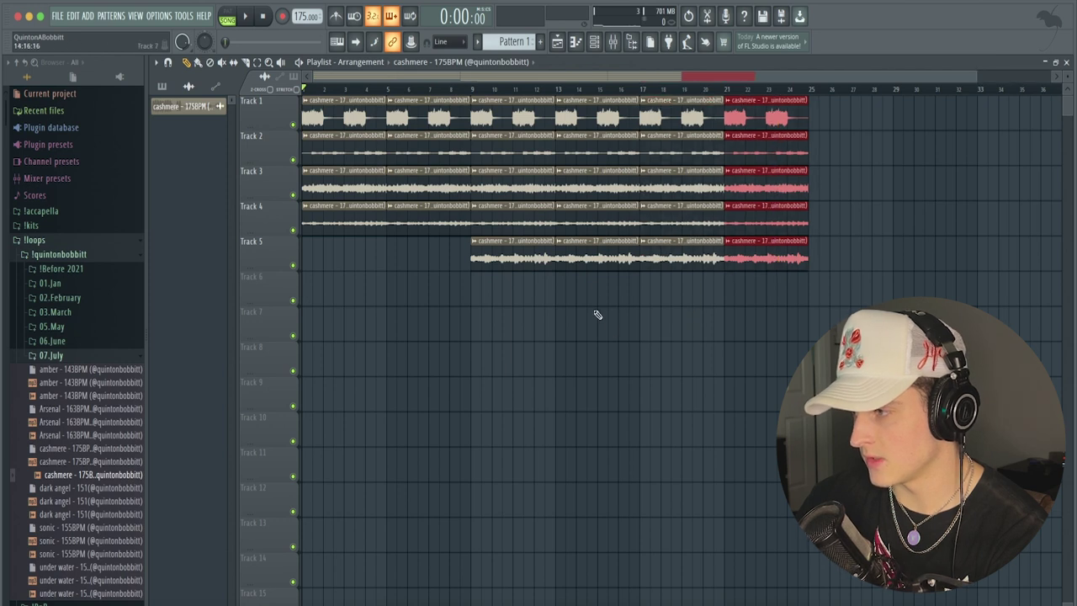
right_click(589, 256)
right_click(513, 256)
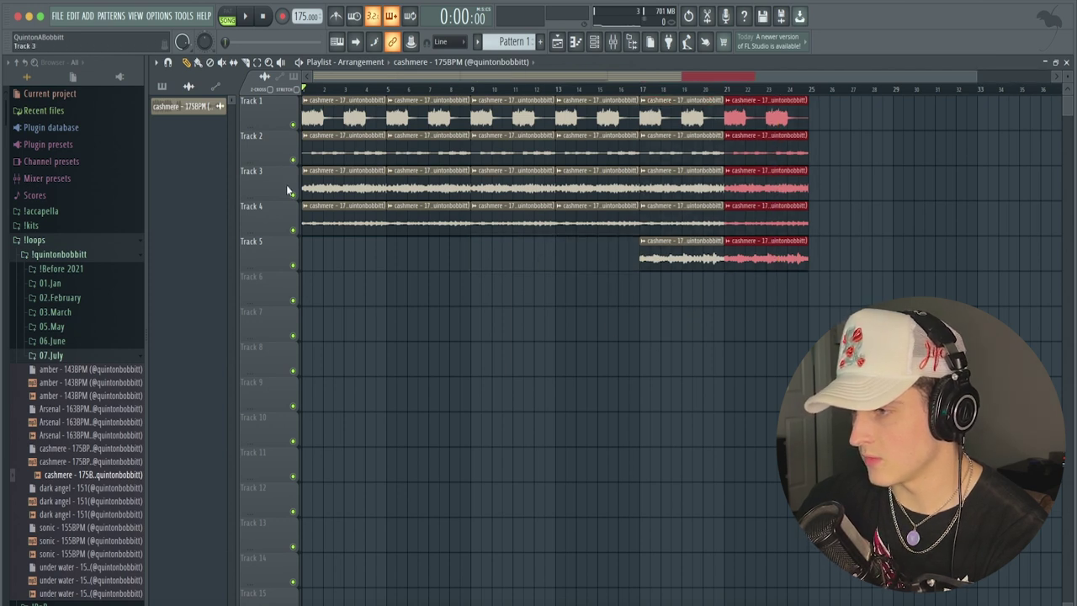
Delete the Track 3 clips from bar 17 onward and the Track 2 clips from bar 9 onward, soloing Track 2 only temporarily.
right_click(673, 187)
right_click(769, 183)
right_click(292, 159)
right_click(514, 154)
right_click(580, 154)
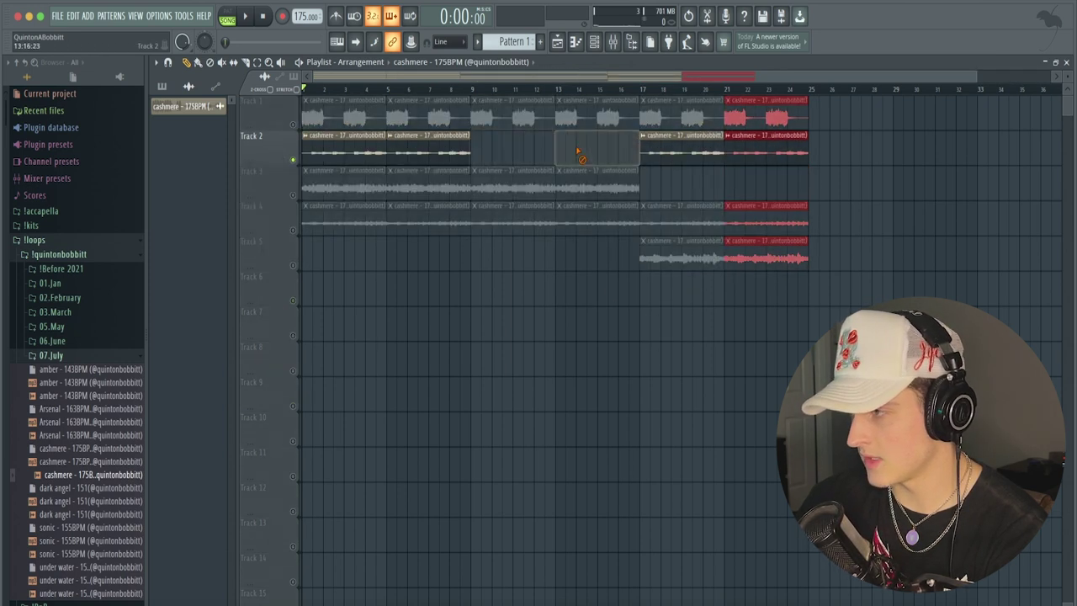
right_click(682, 156)
right_click(758, 161)
right_click(293, 159)
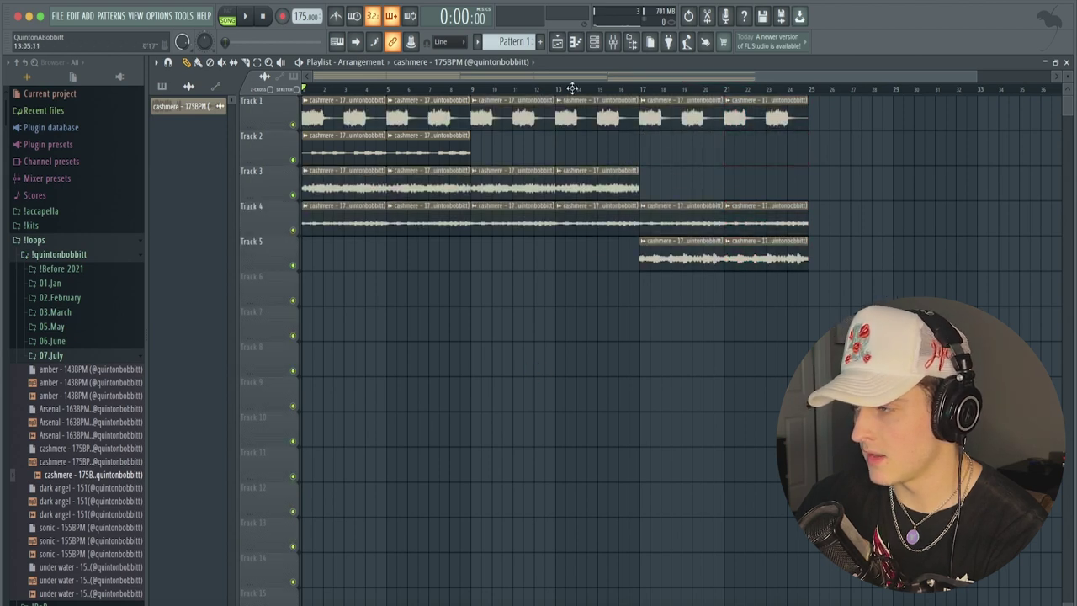
Automate the insert 1 EQ's mix level on Track 6, holding it at the lowest value until bar 9 and jumping to the highest there.
click(615, 43)
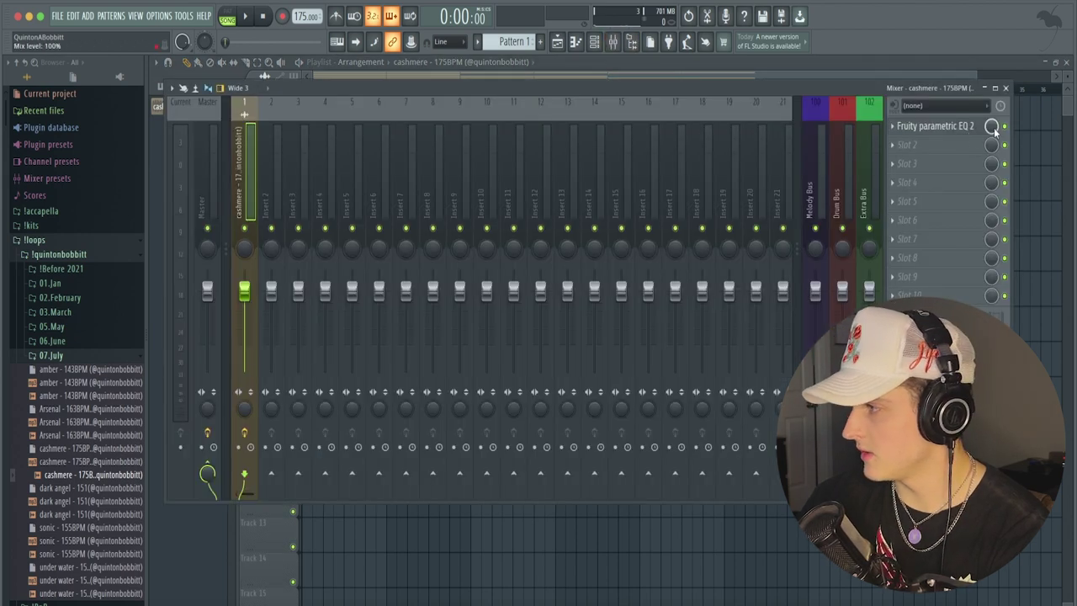
click(382, 74)
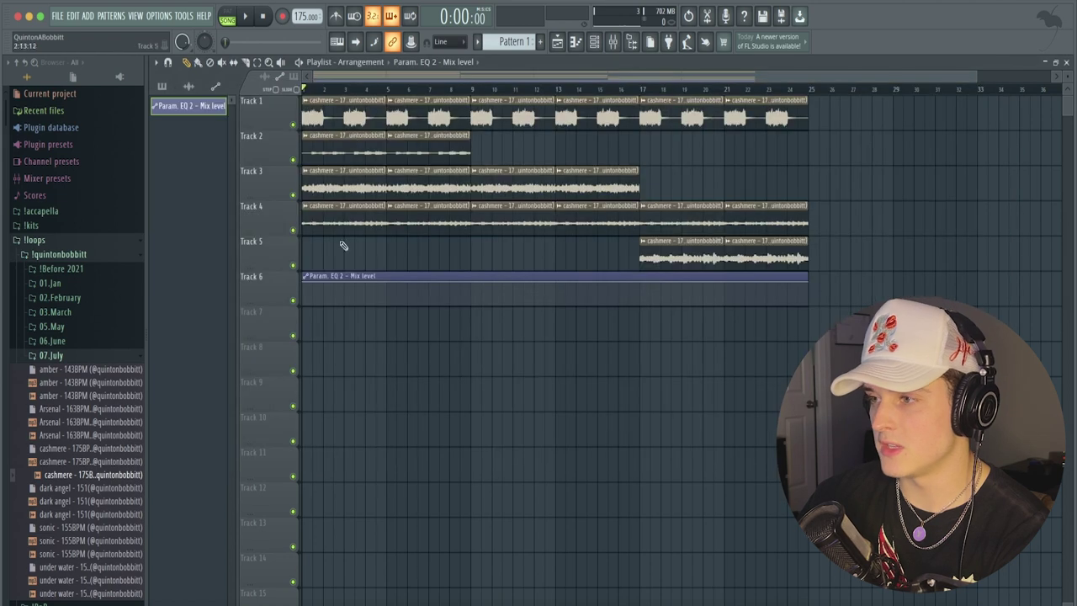
drag(305, 283, 344, 314)
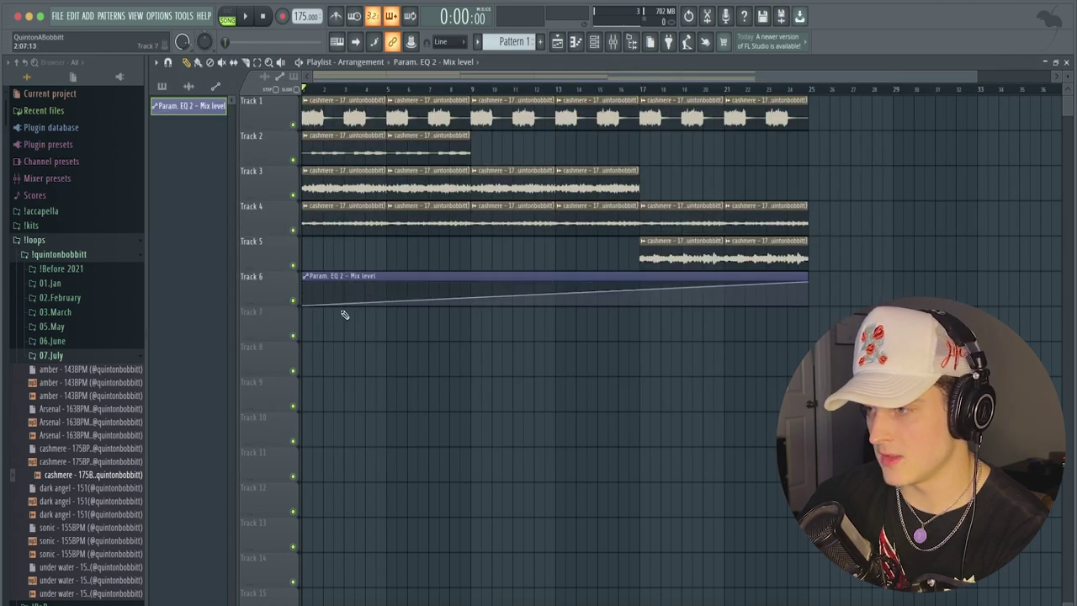
right_click(470, 296)
drag(471, 296, 423, 236)
right_click(502, 304)
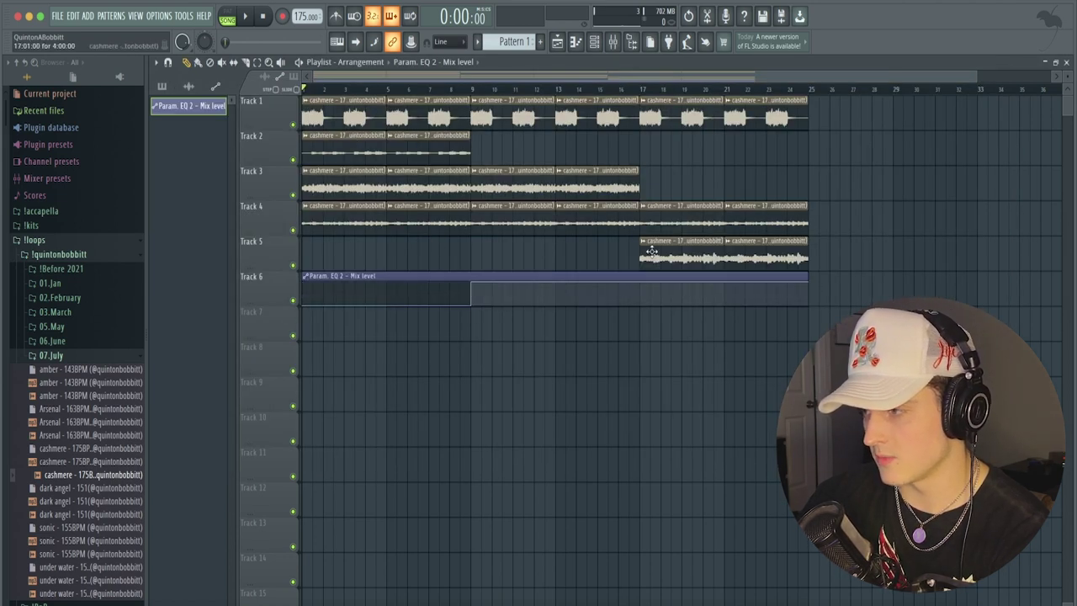
Play back the arrangement and set bars 17 to 25 as the time selection.
key(space)
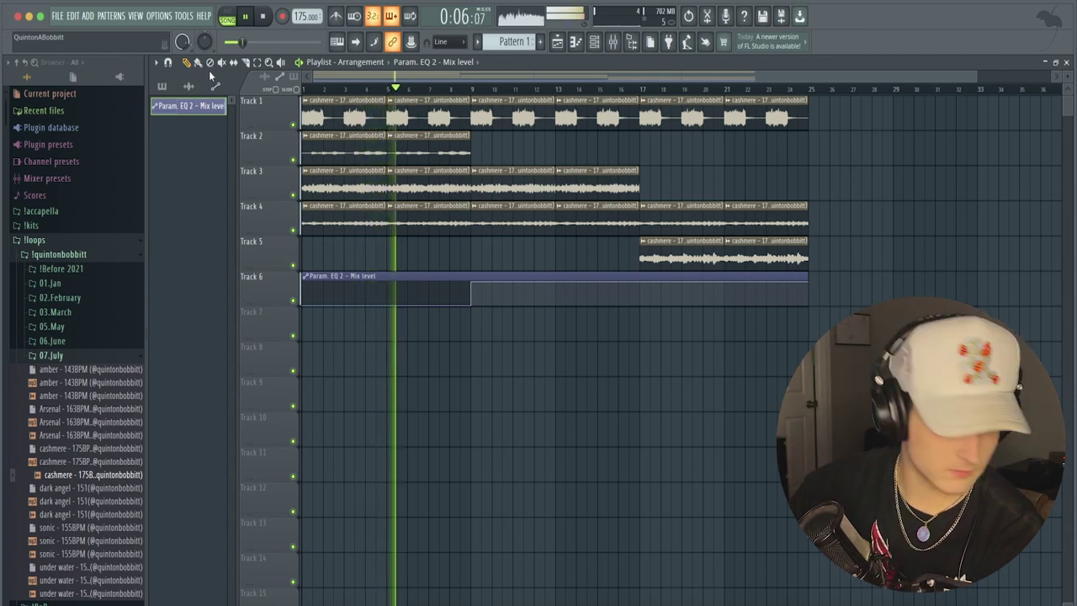
key(space)
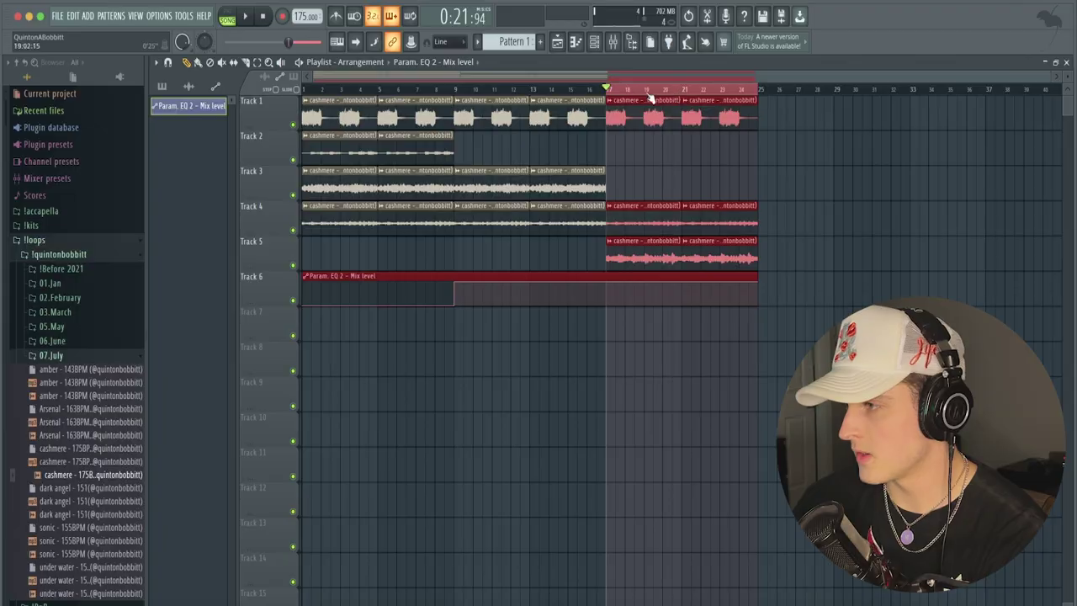
scroll(628, 84, up, 1)
Check the Fruity soft clipper in slot 10 of the Master mixer track and return to the playlist.
click(612, 41)
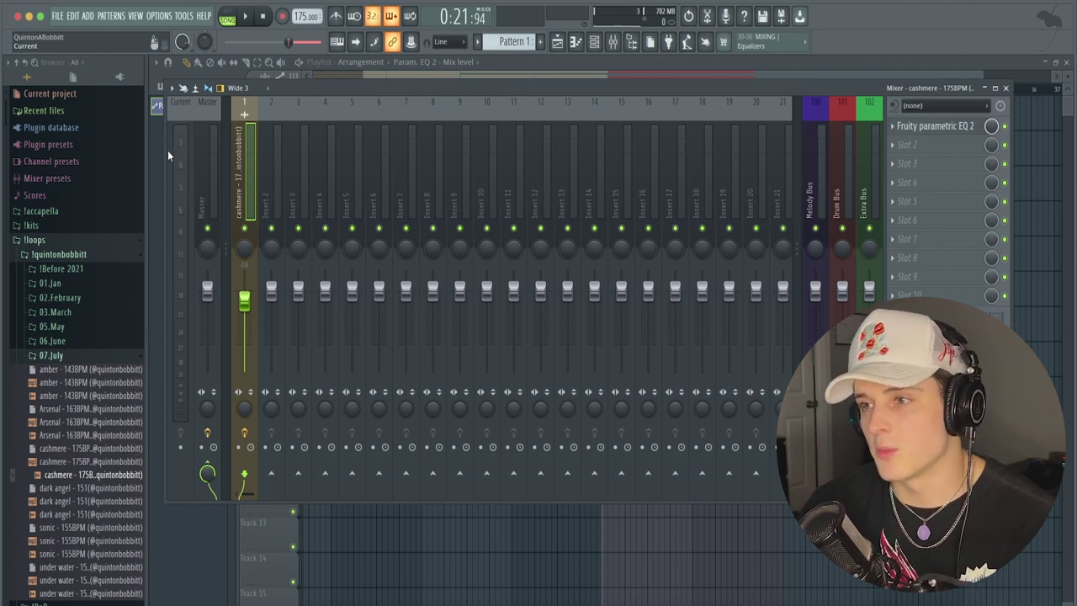
click(208, 160)
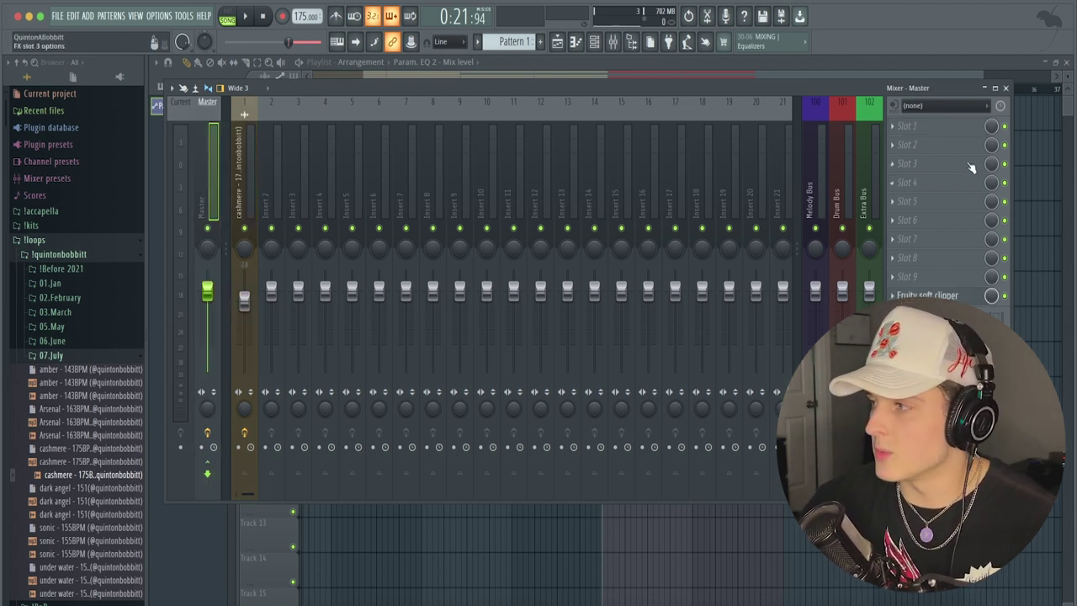
click(934, 296)
click(934, 296)
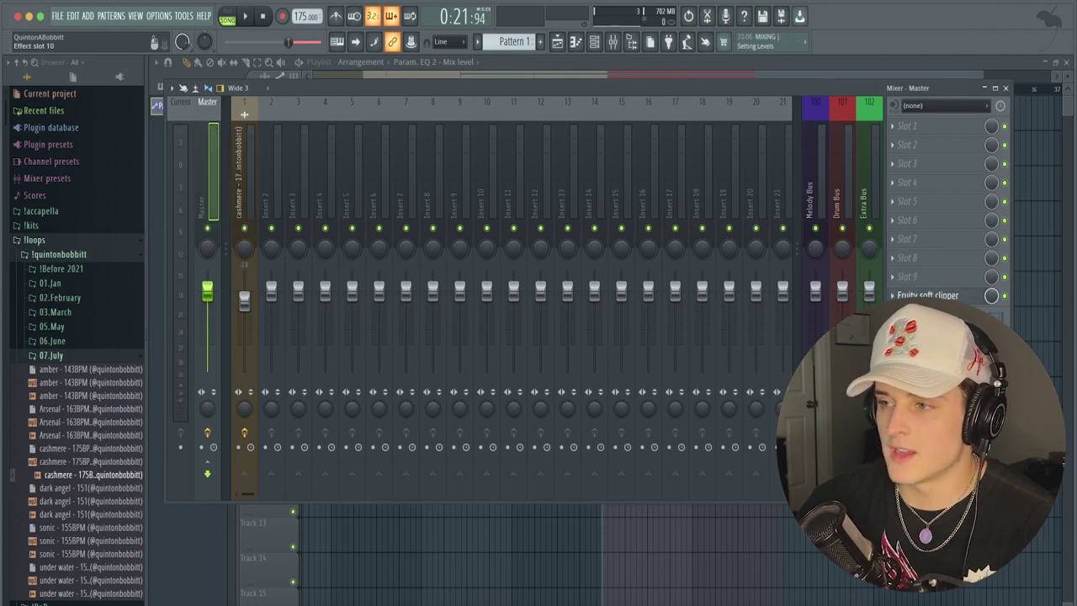
click(929, 295)
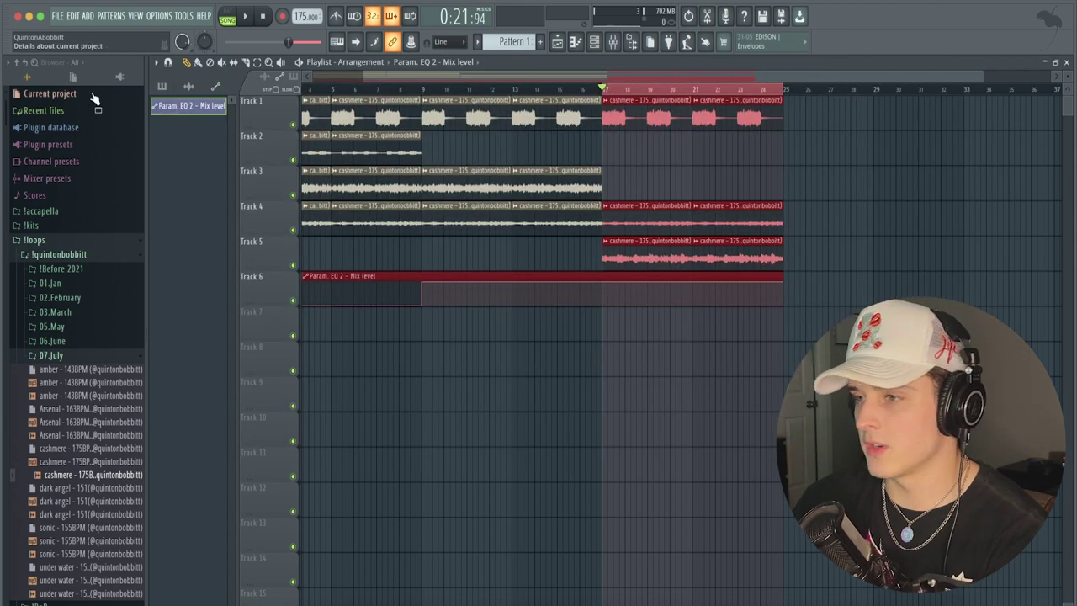
Place Pattern 1 on Track 7 starting at bar 17.
click(162, 87)
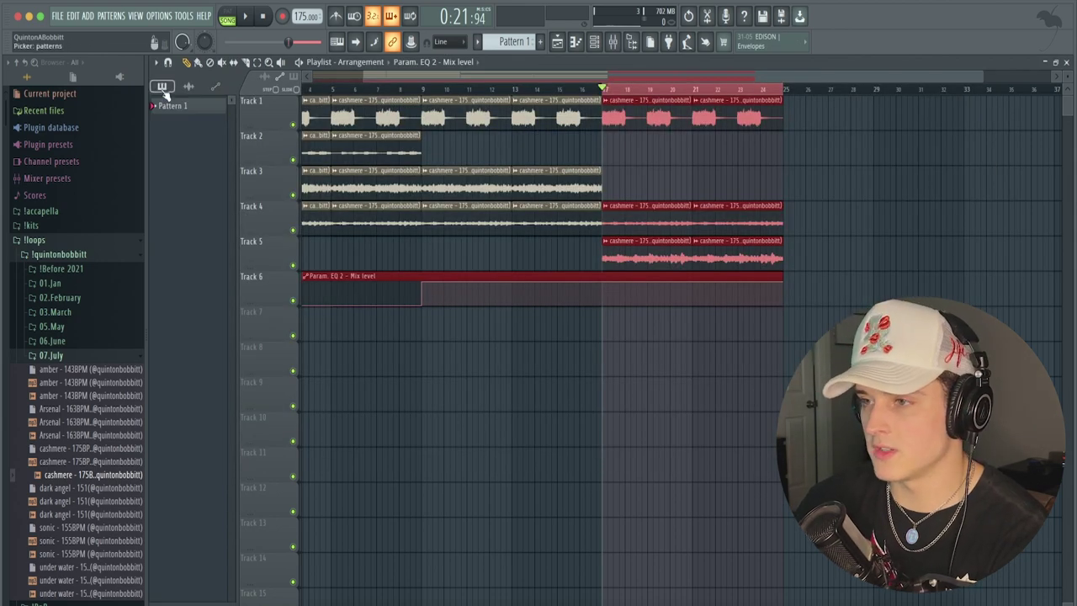
drag(181, 105, 602, 317)
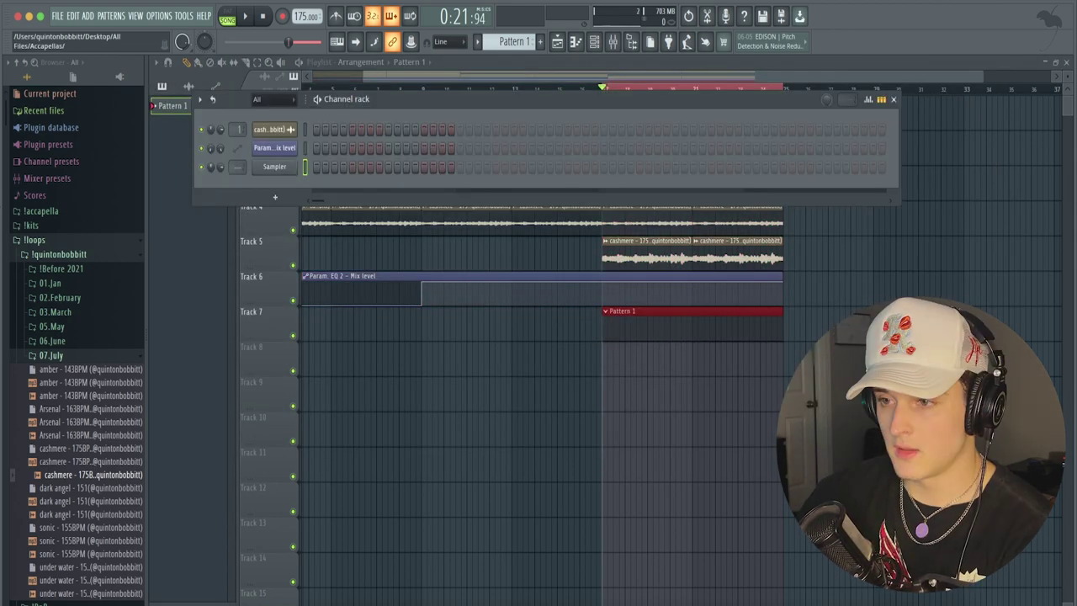
Load the PROBL3M$ clap from the drum kit onto the Sampler channel, apply the kit's "! default pattern" to it, and play the result.
click(31, 225)
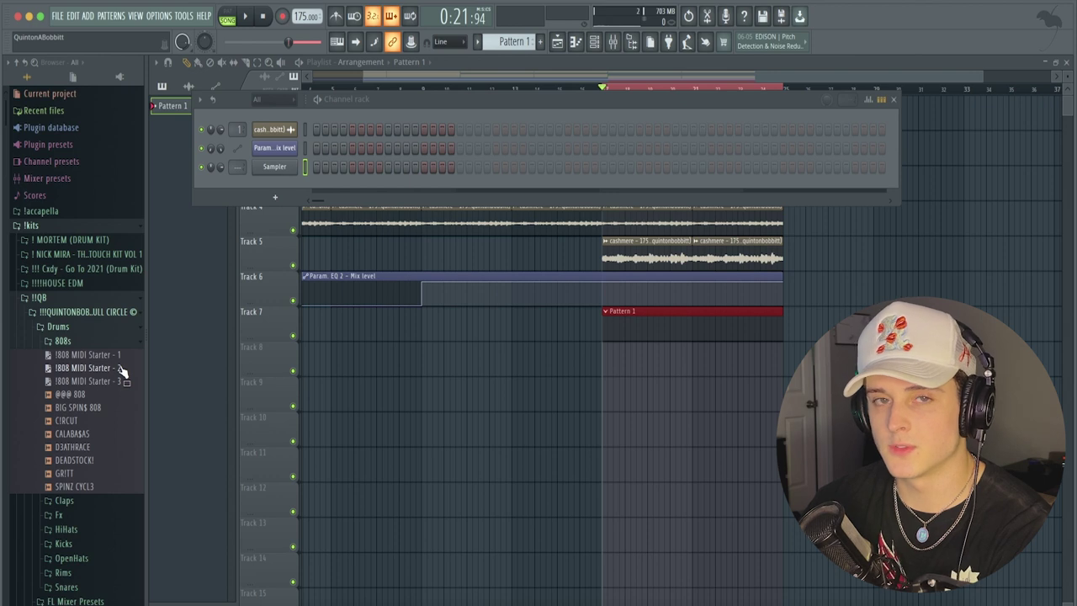
click(64, 341)
click(65, 355)
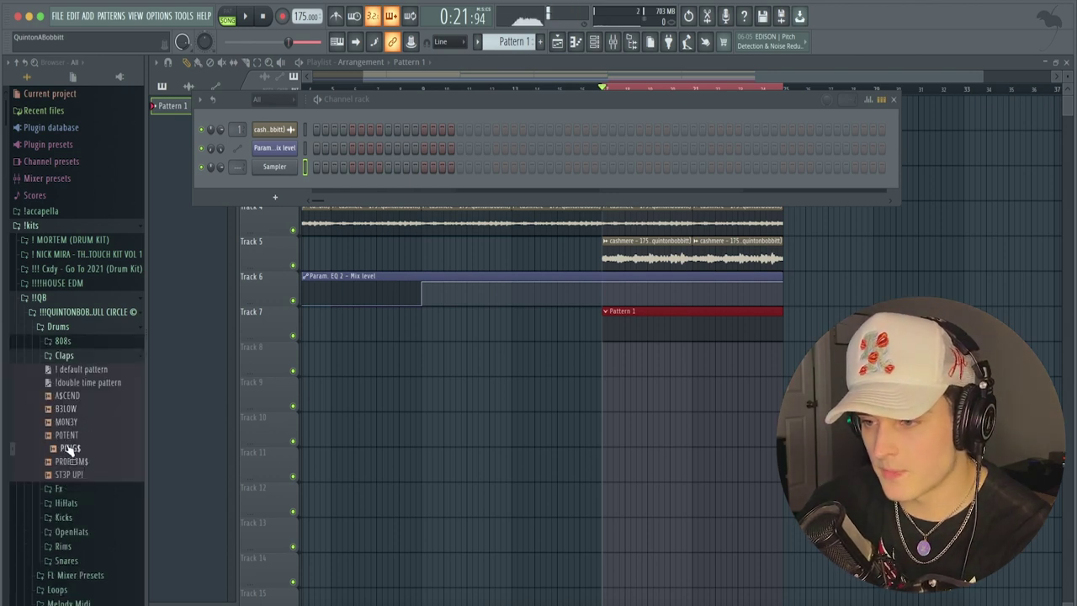
drag(71, 461, 274, 167)
drag(80, 369, 272, 174)
key(space)
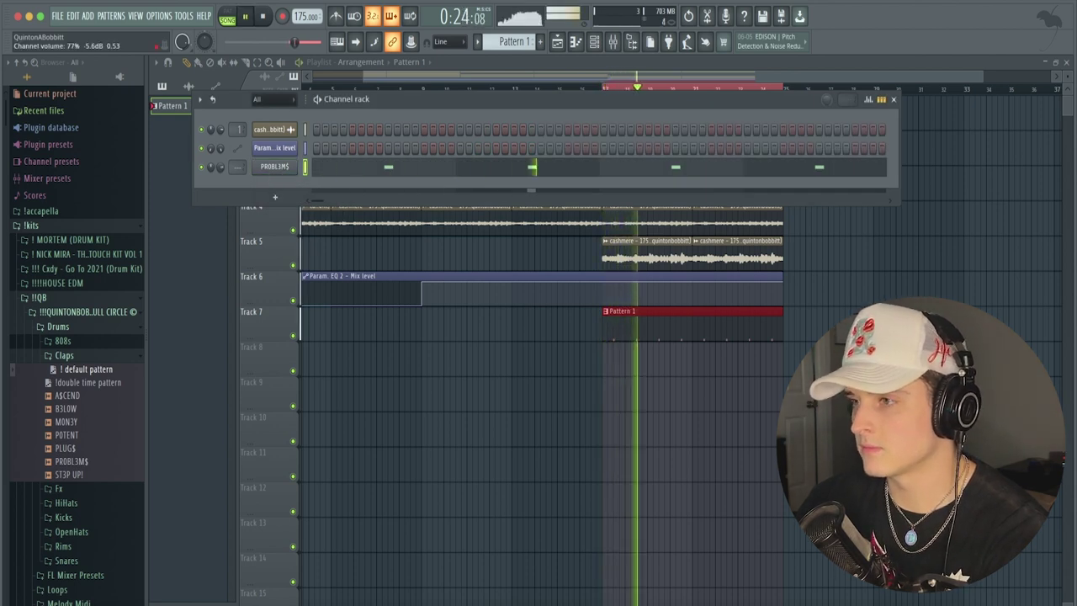
Add the EXPOS3 hi-hat from the kit as a new channel and fill every 2 steps.
click(74, 355)
key(space)
click(74, 386)
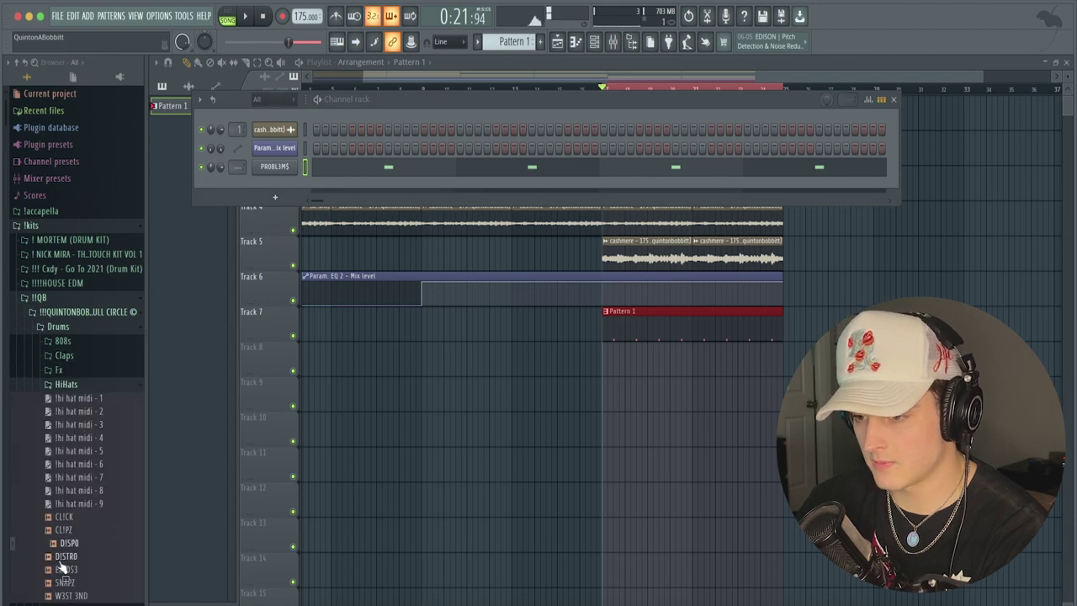
drag(66, 568, 274, 188)
right_click(275, 188)
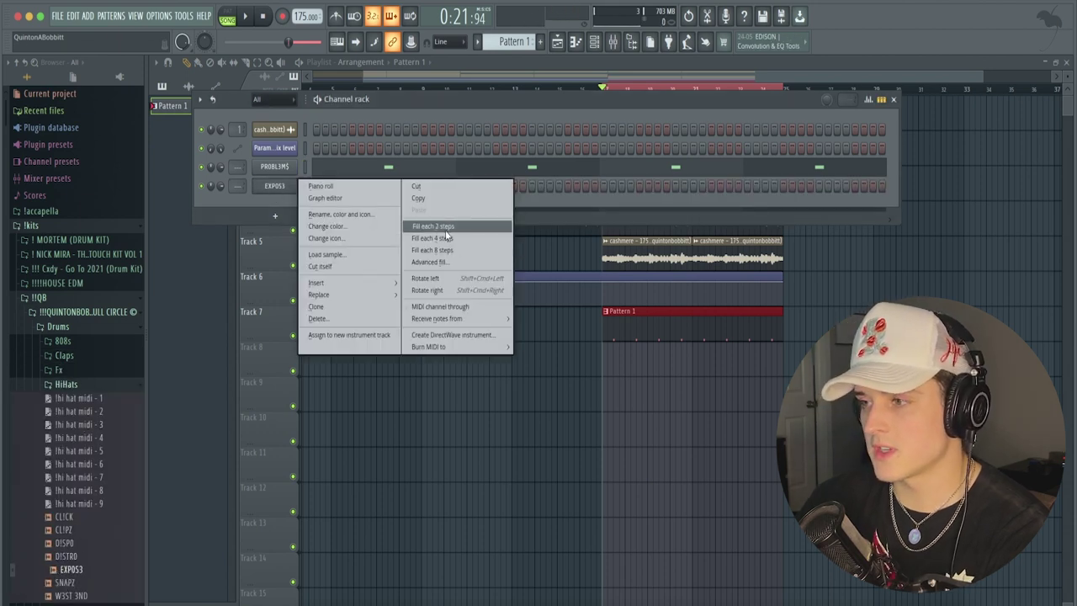
click(433, 225)
Audition the hi-hat with the clap and melody, and adjust the EXPOS3 channel's volume during playback.
key(space)
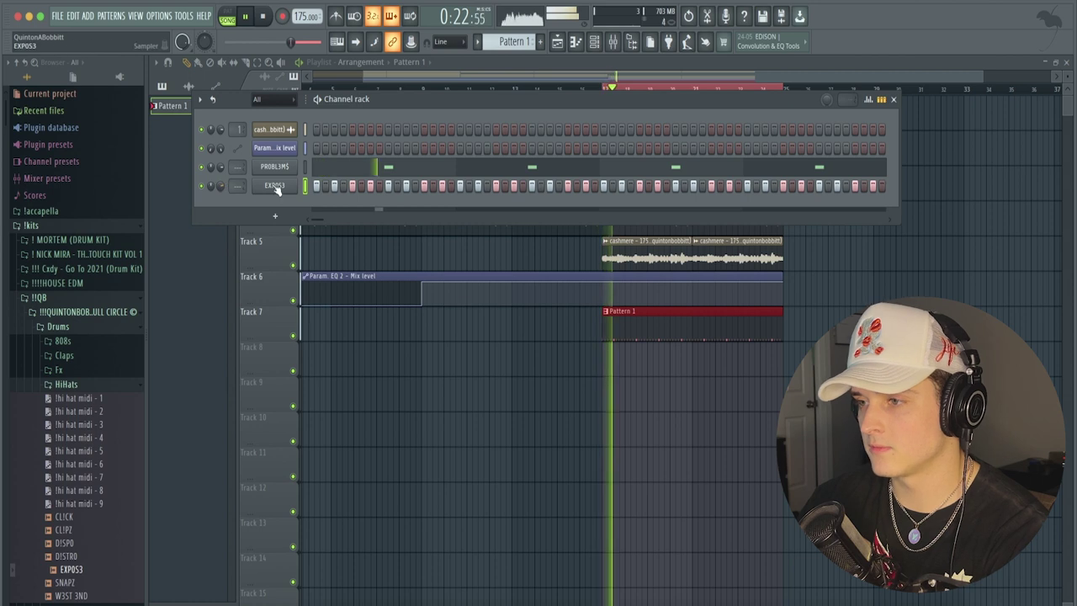
key(space)
key(space)
drag(219, 192, 218, 187)
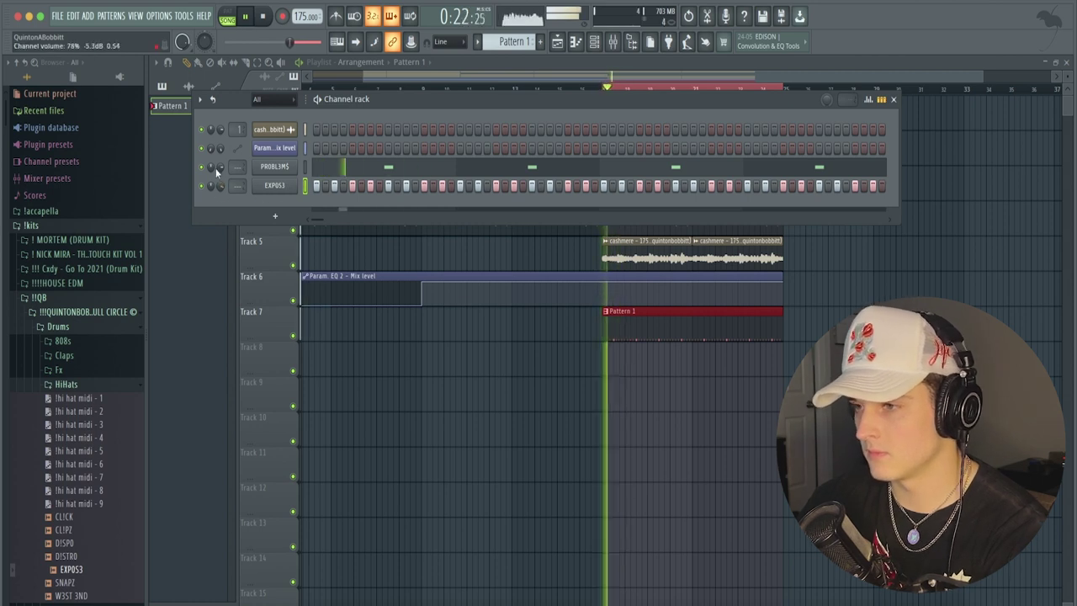
Open the EXPOS3 hi-hat's piano roll, add an extra C5 hit just after bar 1's downbeat, and play it back.
right_click(264, 190)
click(332, 191)
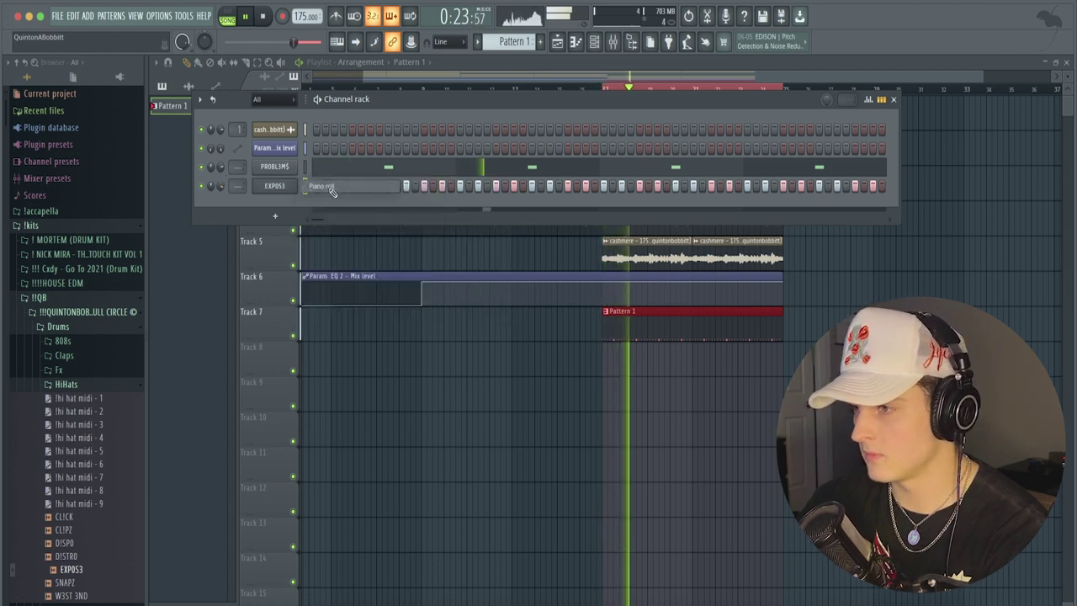
scroll(286, 94, down, 2)
scroll(286, 93, up, 4)
key(space)
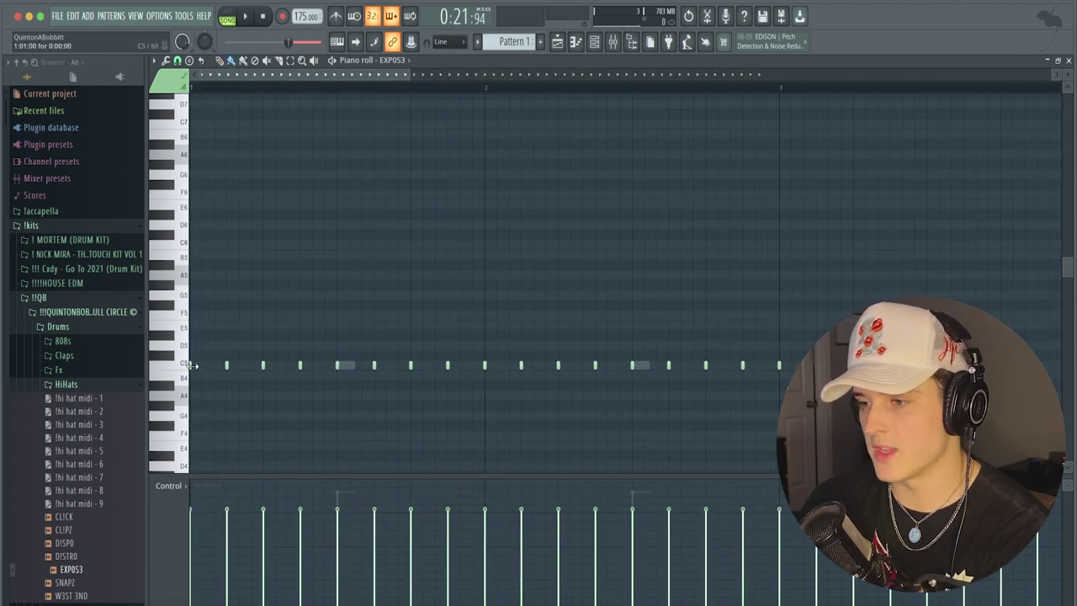
scroll(227, 91, up, 1)
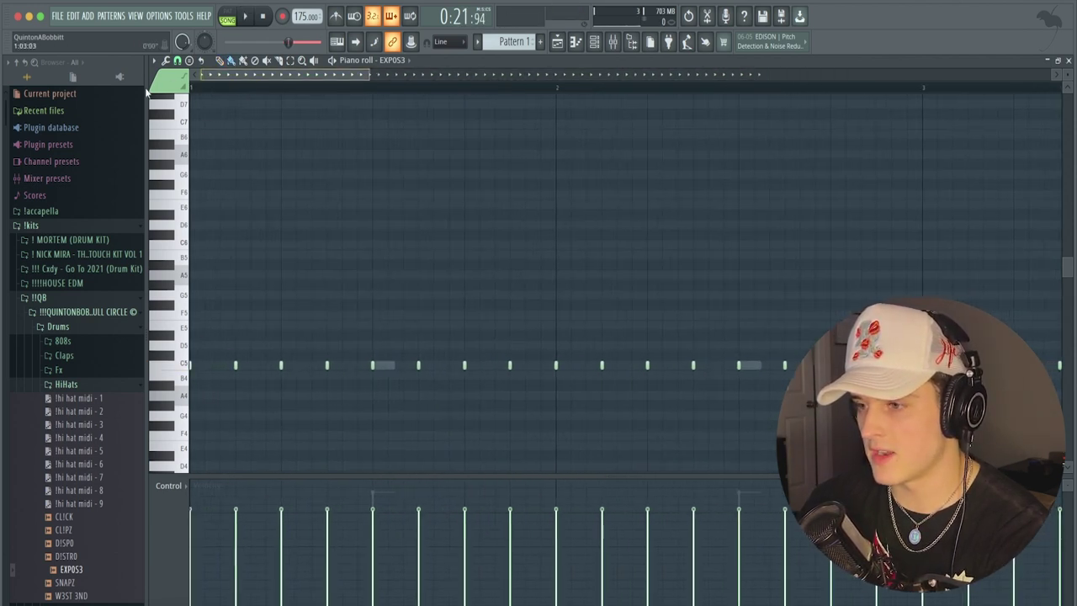
click(204, 364)
key(space)
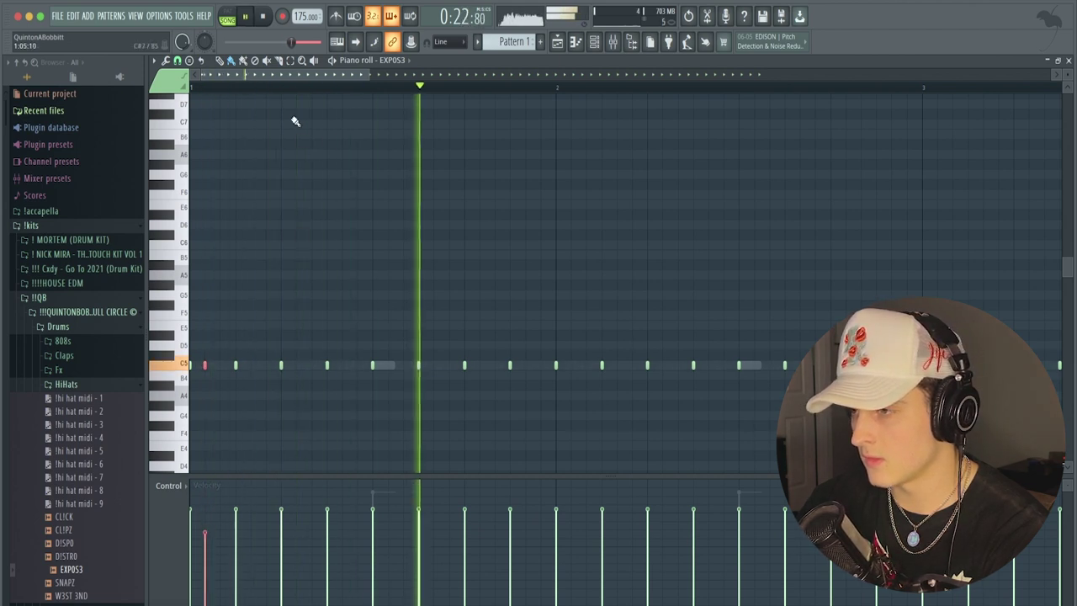
Add extra C5 hi-hats just after beat 2 of bar 2 and just after the downbeats of bars 3 and 4.
scroll(301, 91, down, 1)
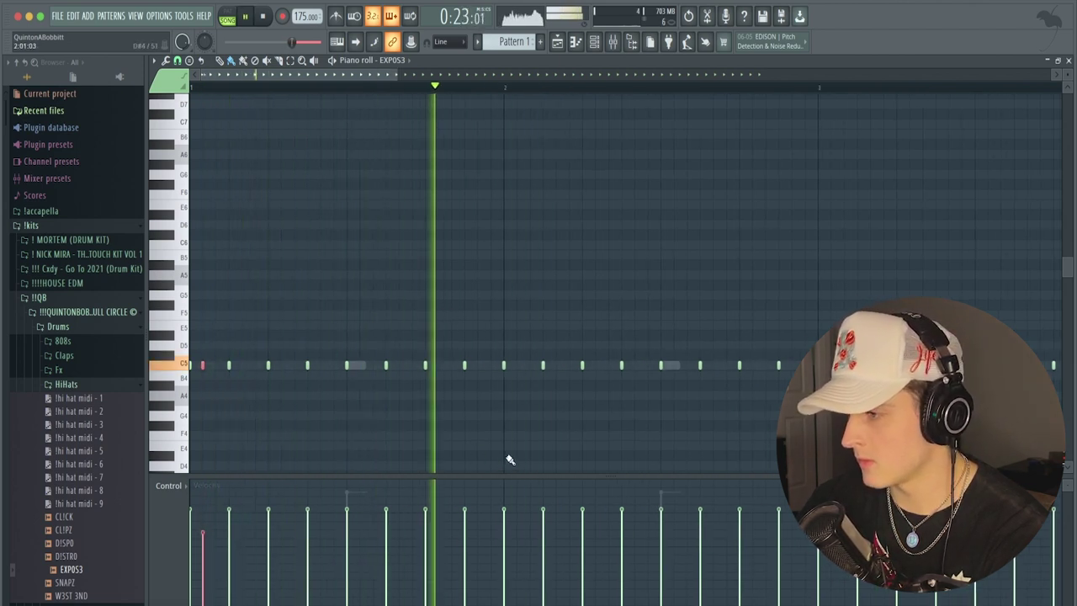
click(595, 364)
scroll(373, 92, down, 1)
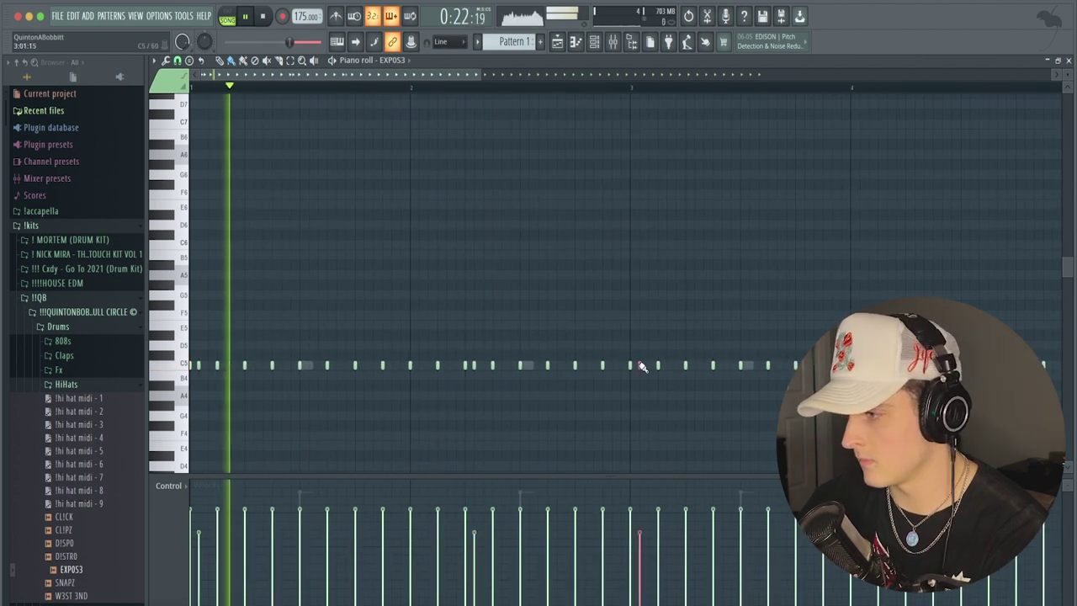
scroll(391, 89, down, 1)
drag(391, 88, 459, 84)
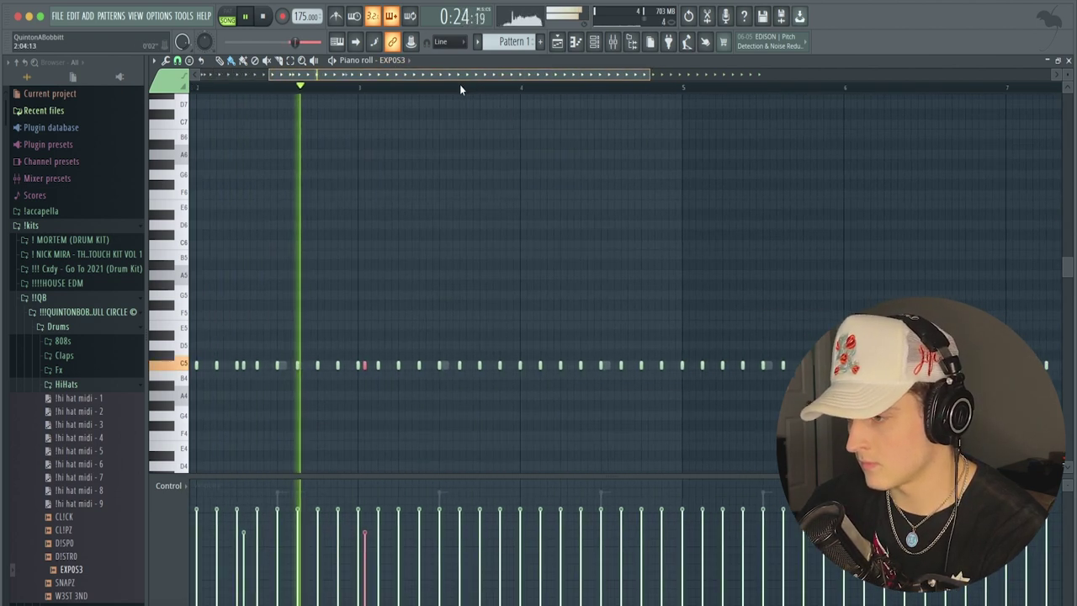
click(528, 366)
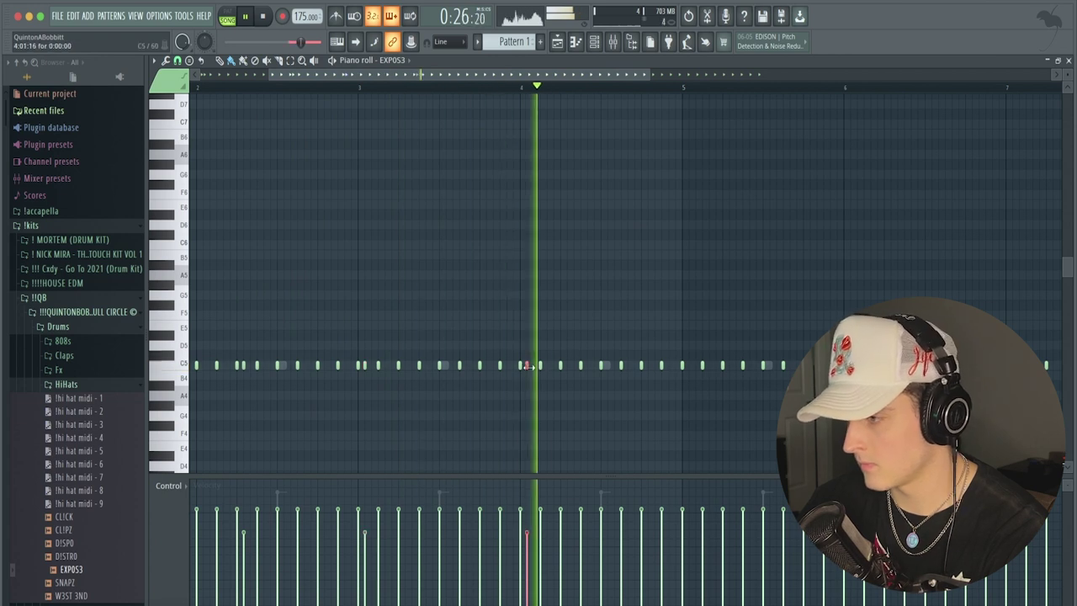
Add an extra hi-hat just after beat 2 of bar 4 and raise that pair of notes to C#5.
key(space)
click(564, 355)
key(space)
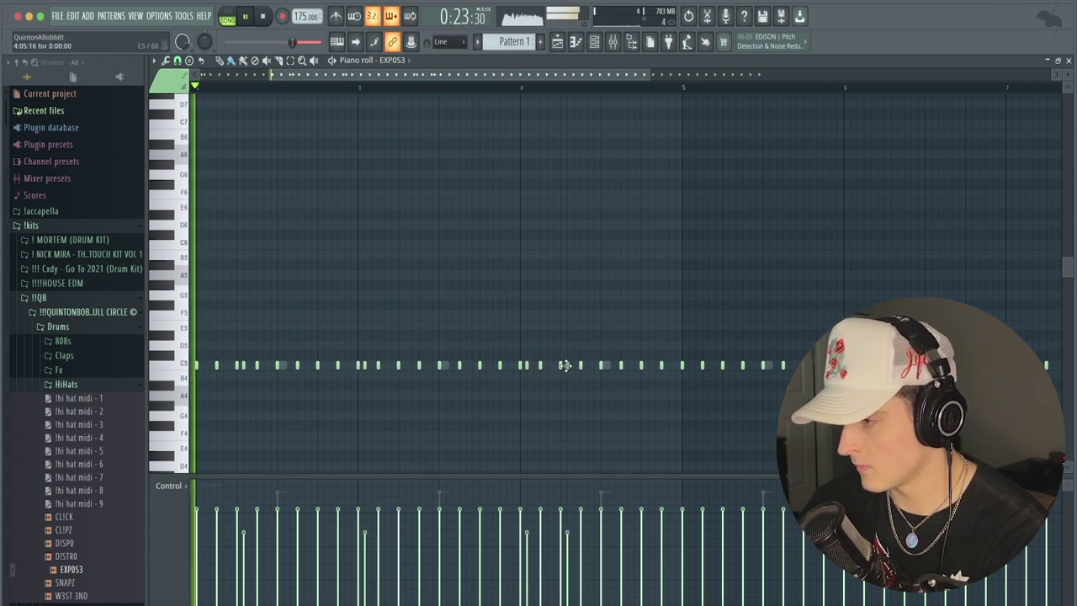
right_click(513, 268)
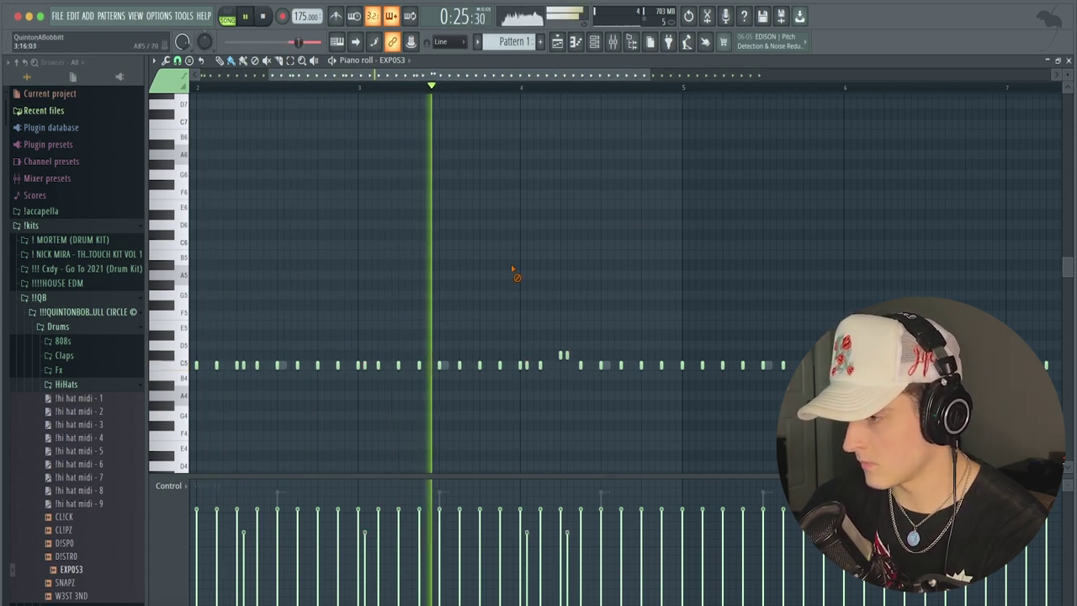
Delete the hi-hats from bar 5 onward and duplicate the first four bars into bars 5 to 8.
scroll(533, 99, down, 3)
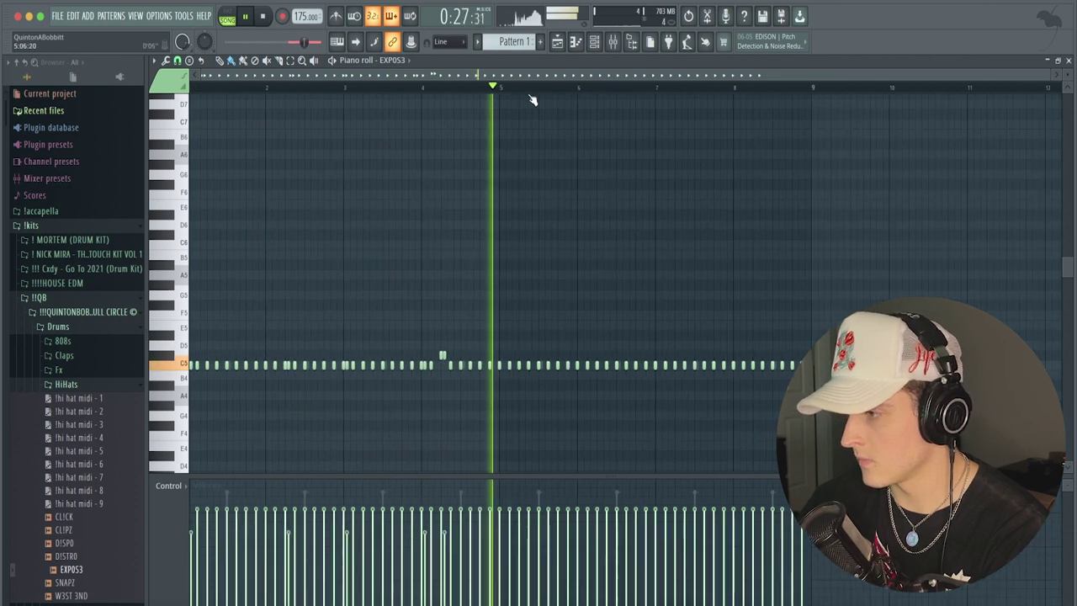
key(space)
drag(481, 366, 765, 374)
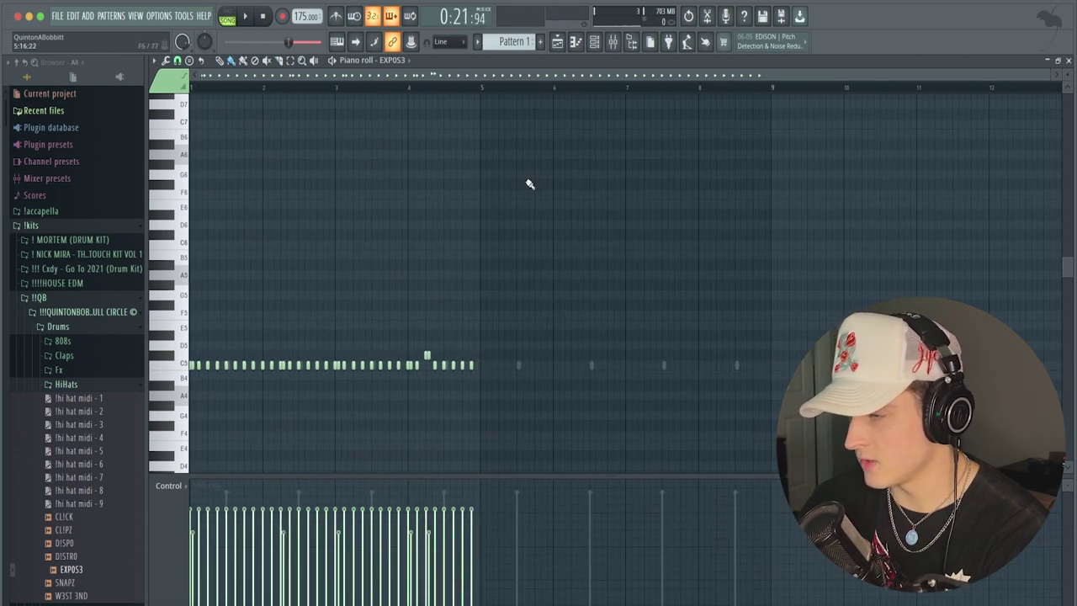
click(178, 62)
click(192, 181)
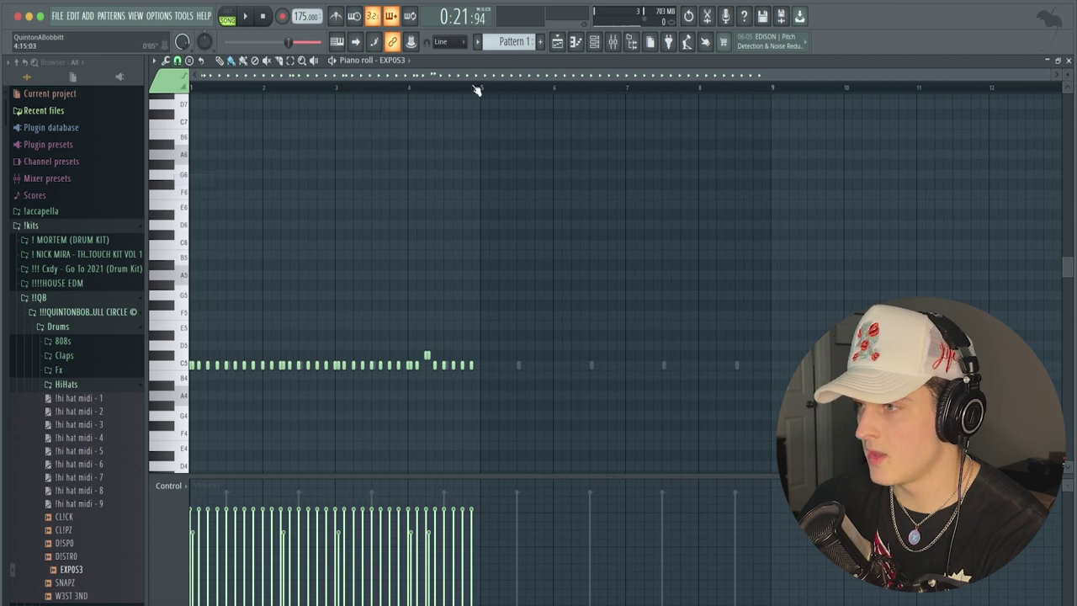
drag(479, 90, 88, 59)
key(ctrl+b)
click(208, 89)
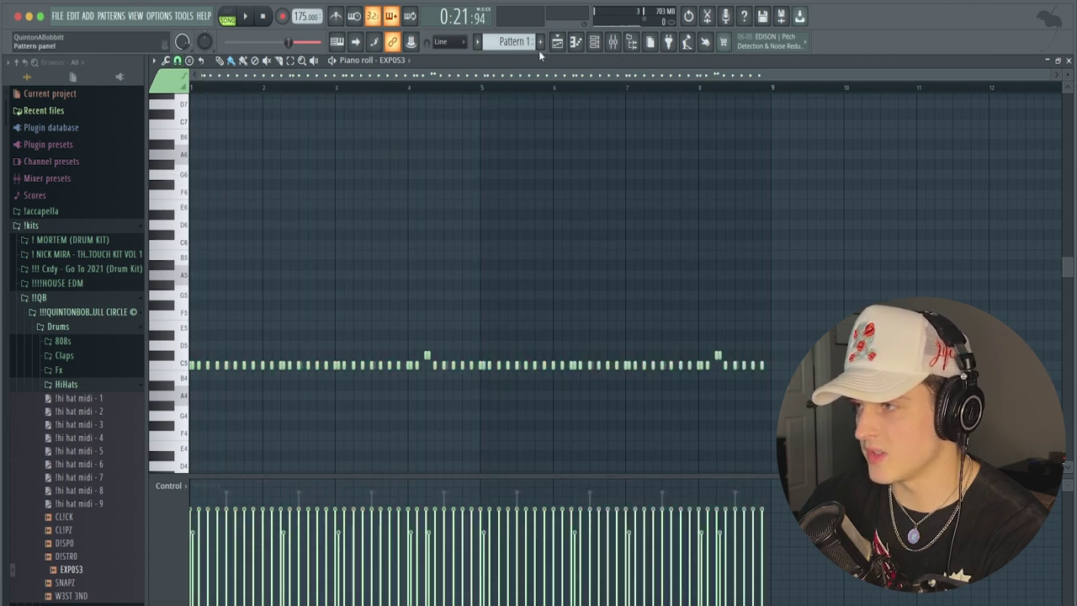
Add the PLUG$ snare from the drum kit as a new channel and place a hit on step 19 during playback.
click(594, 41)
click(80, 386)
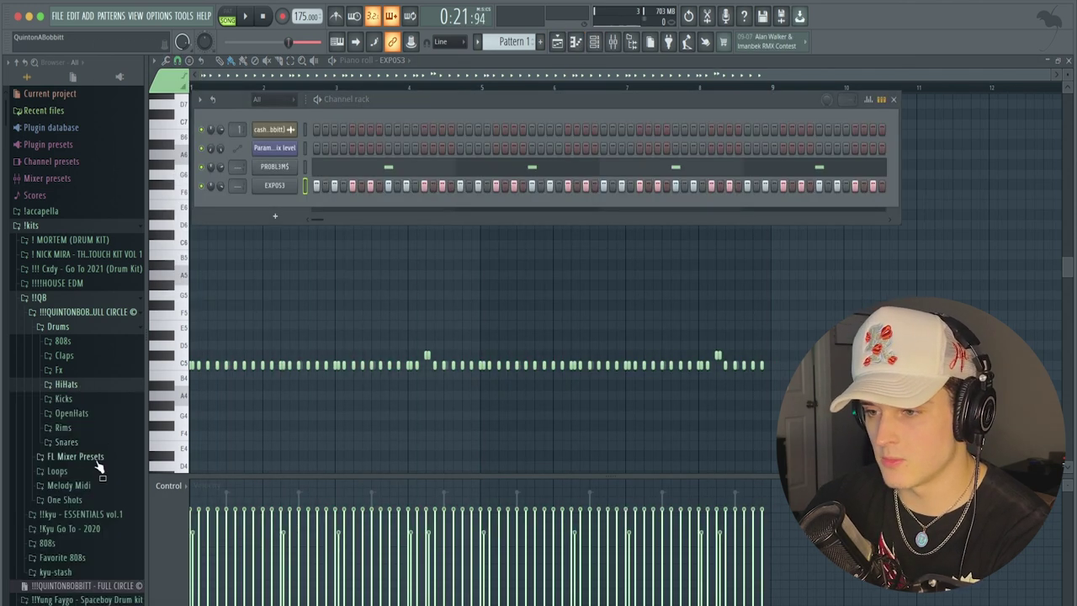
click(74, 443)
drag(72, 553, 379, 215)
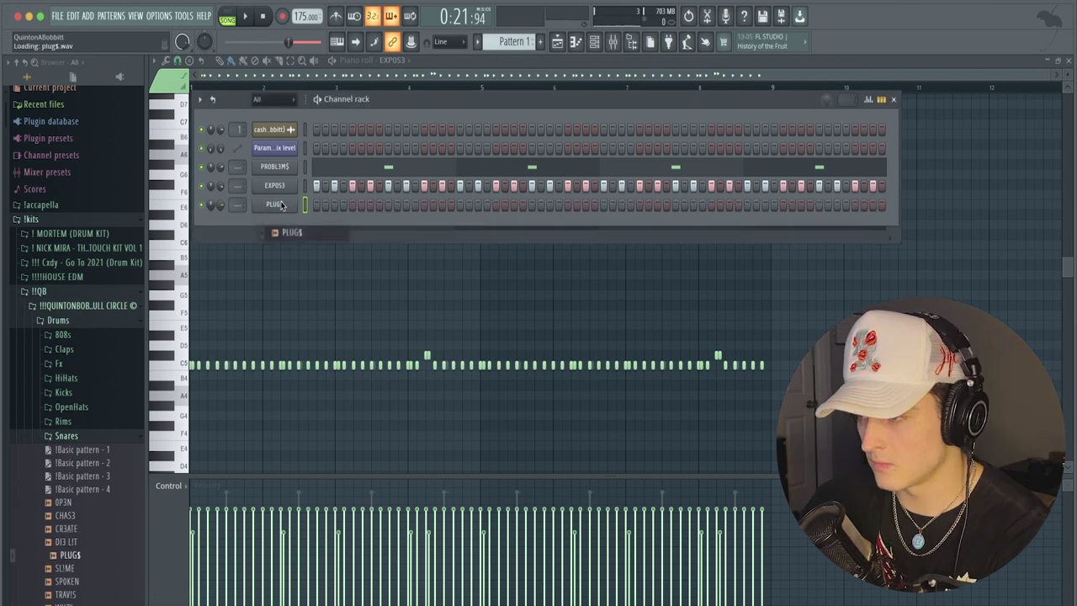
key(space)
click(478, 206)
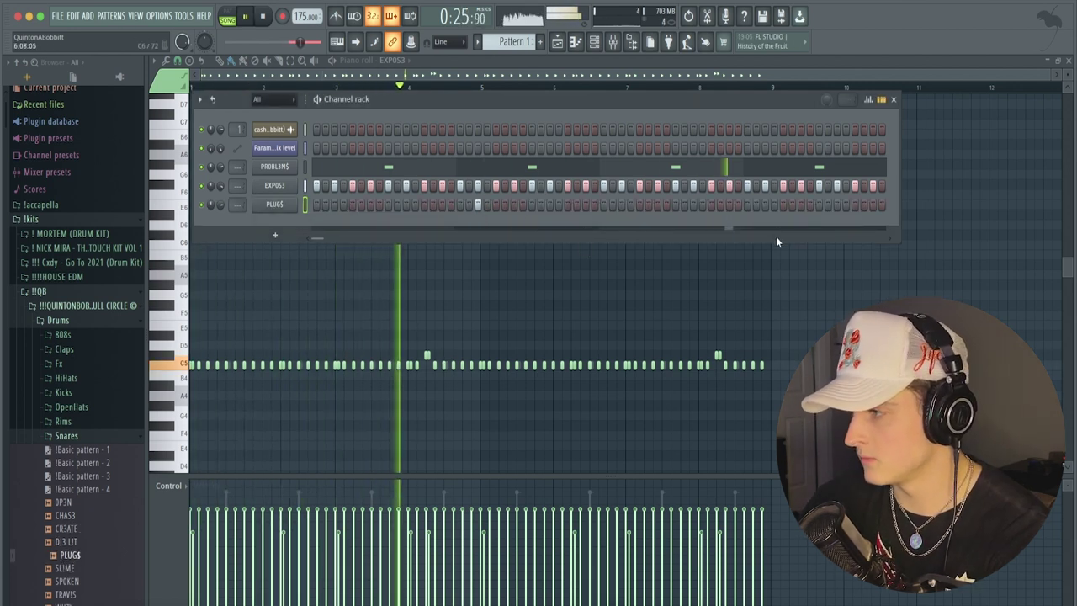
Open the PLUG$ snare's piano roll and add a C5 hit on step 3 of bar 4.
right_click(289, 205)
click(337, 205)
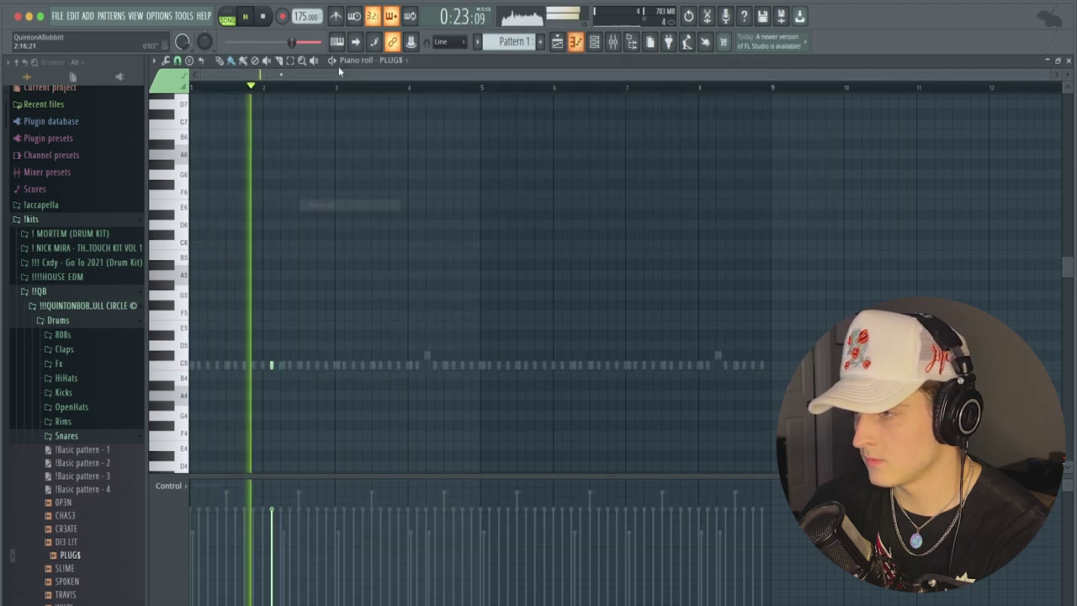
scroll(339, 74, up, 2)
scroll(506, 76, up, 4)
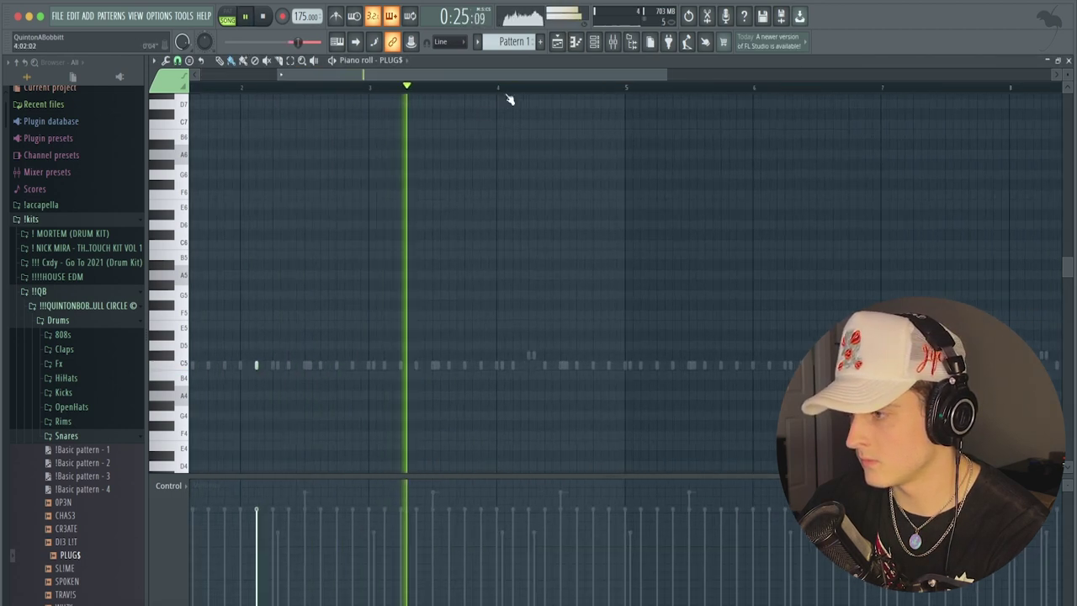
click(527, 365)
Change the snap setting and add a four-hit snare fill on C5 in the second half of bar 4.
scroll(535, 142, down, 2)
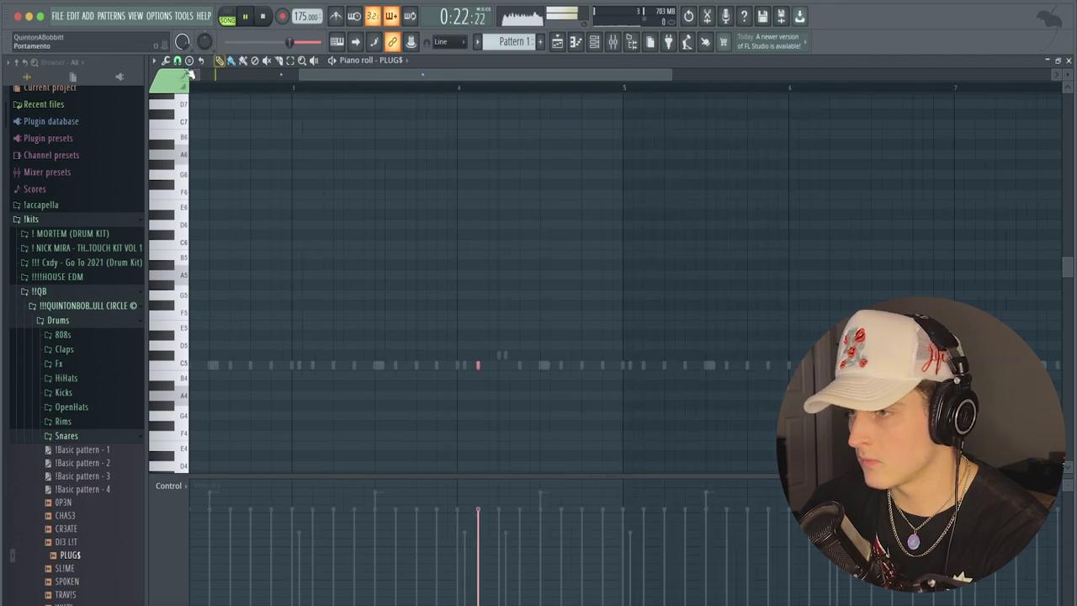
click(177, 60)
click(198, 171)
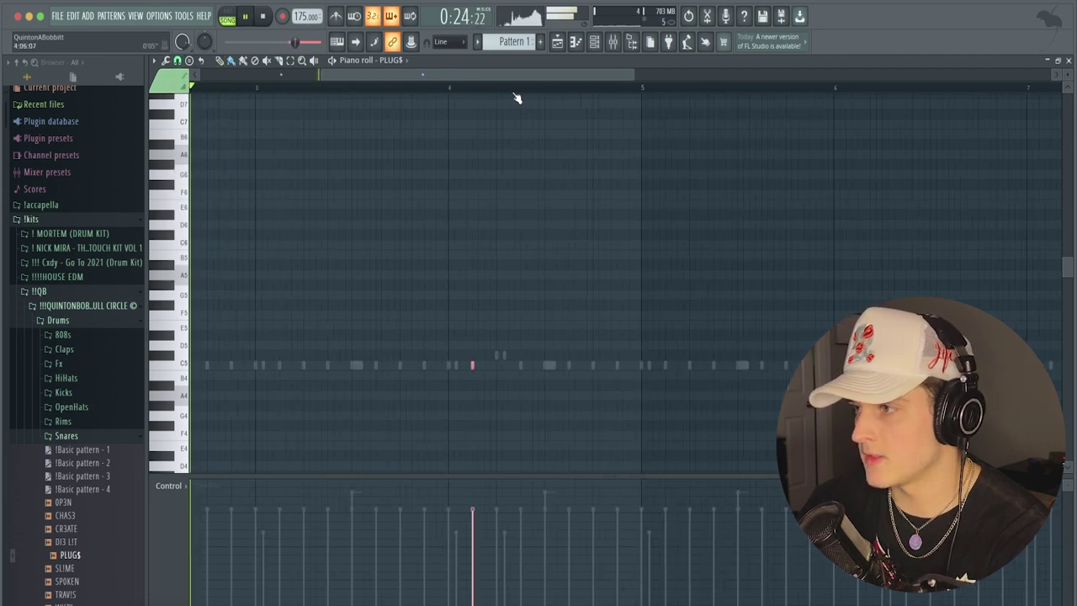
scroll(515, 100, up, 2)
click(583, 366)
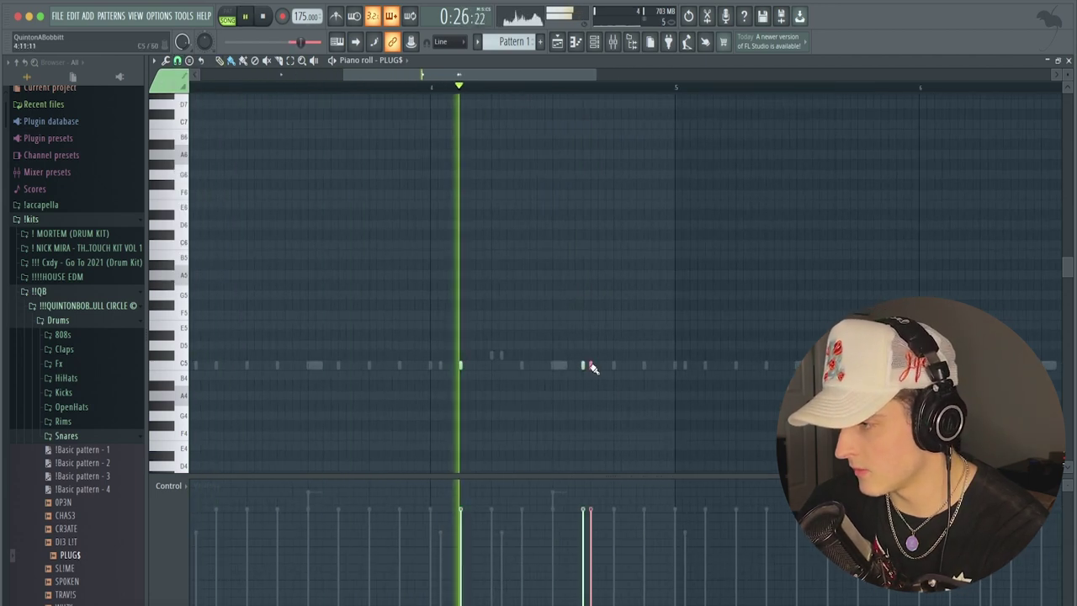
click(590, 365)
click(614, 365)
click(644, 365)
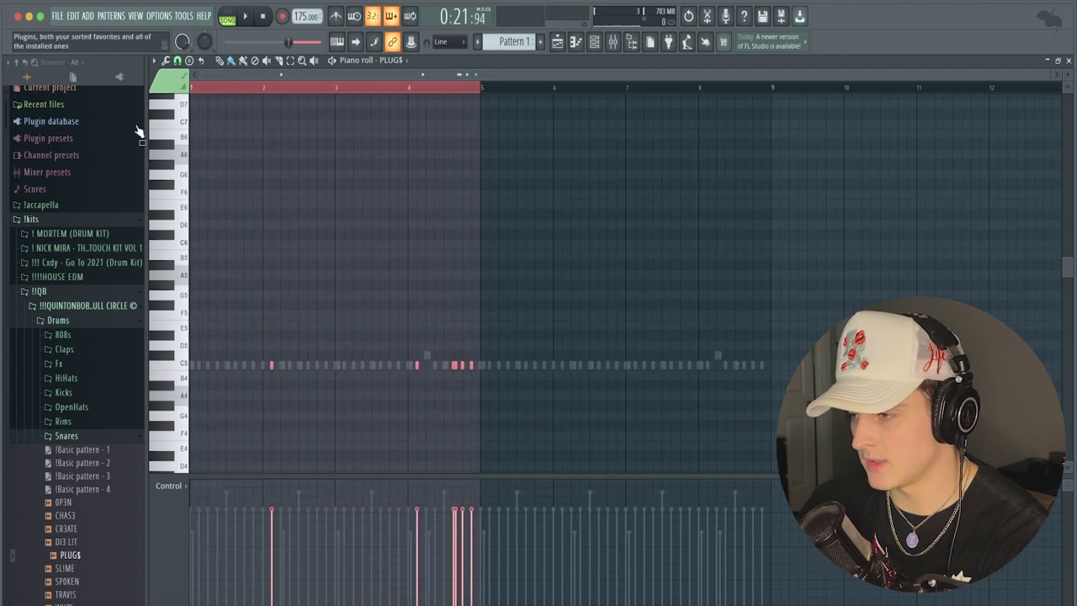
Duplicate the four-bar PLUG$ snare pattern into bars 5 to 8 and pitch its fills downward from D5 through C#5 to C5.
key(ctrl+b)
click(212, 86)
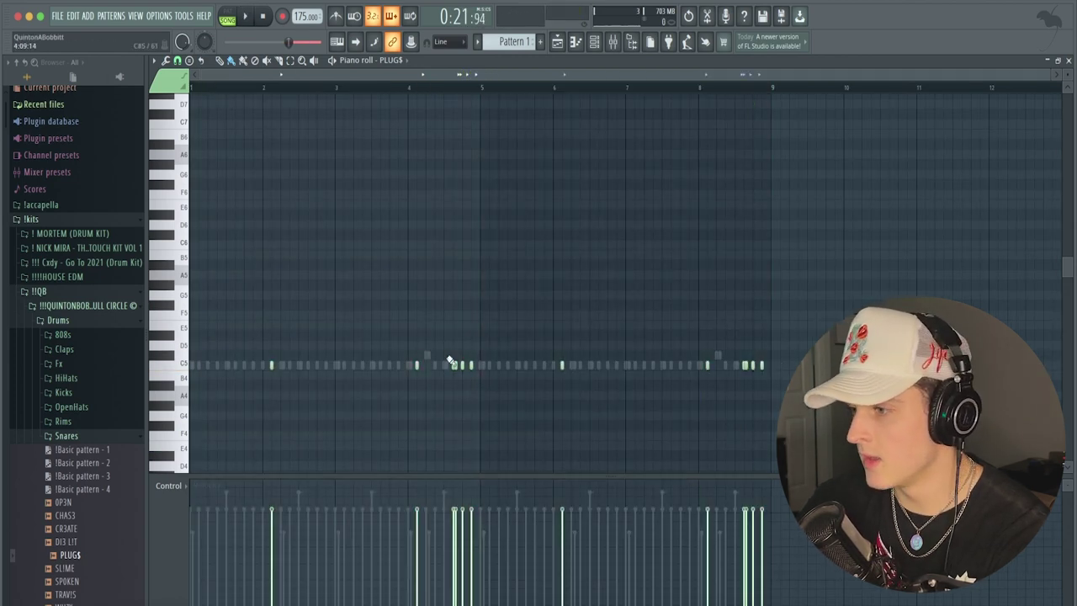
drag(447, 393, 482, 340)
click(482, 336)
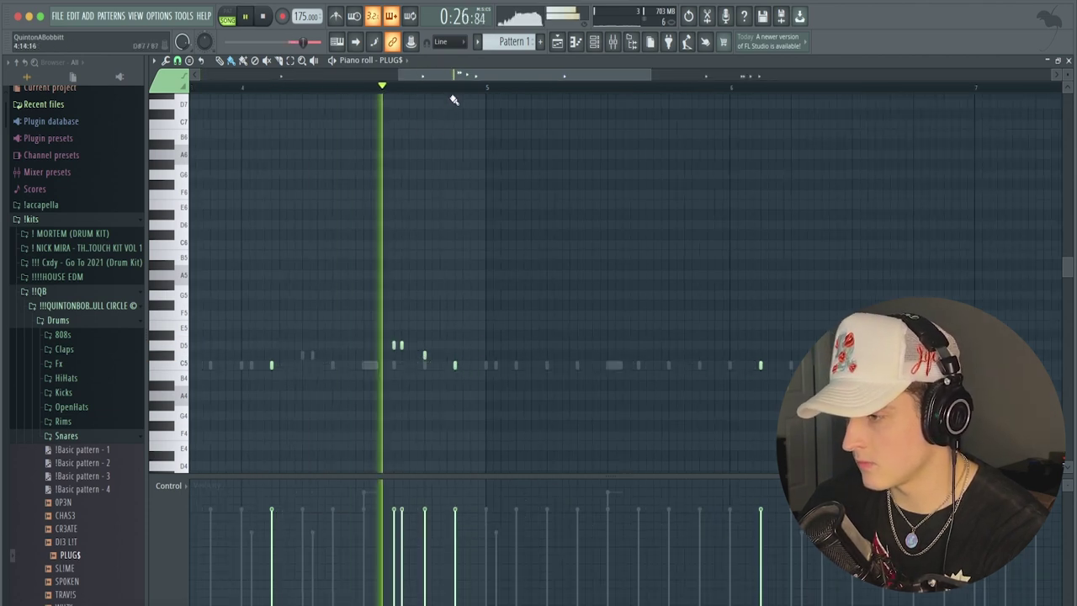
right_click(562, 342)
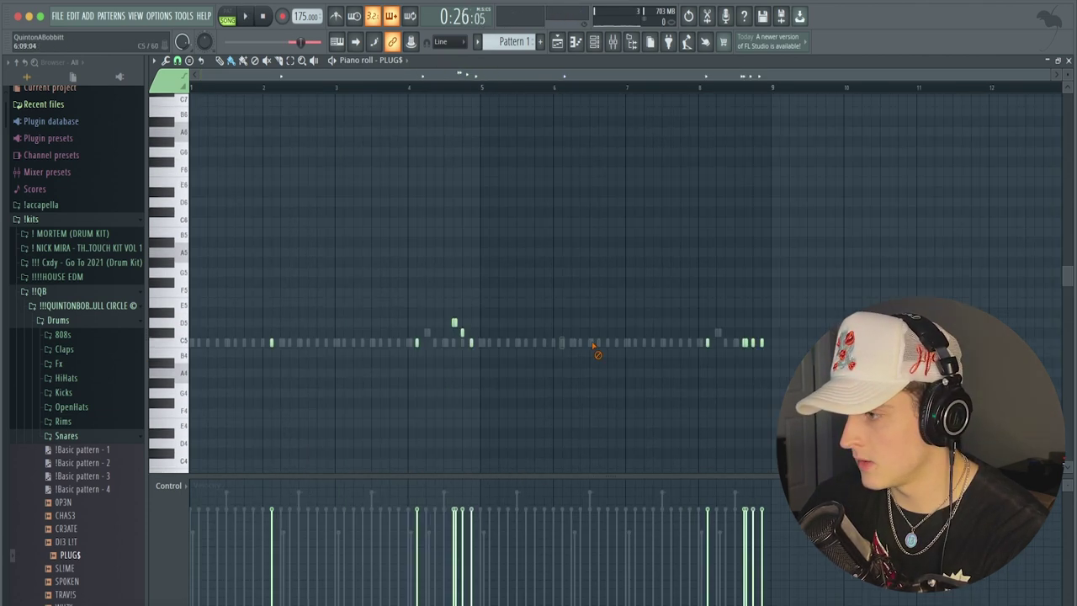
drag(595, 350, 788, 354)
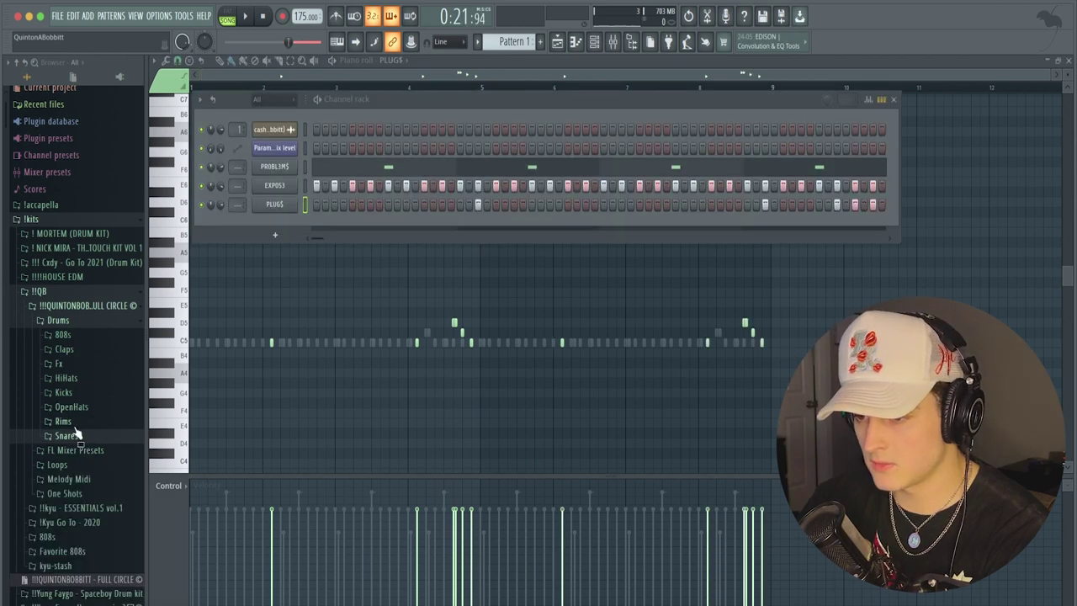
Audition the kit's rims in the beat, use RA1SED on a new channel, and place hits on steps 13, 14 and 15.
click(74, 425)
click(71, 476)
click(67, 449)
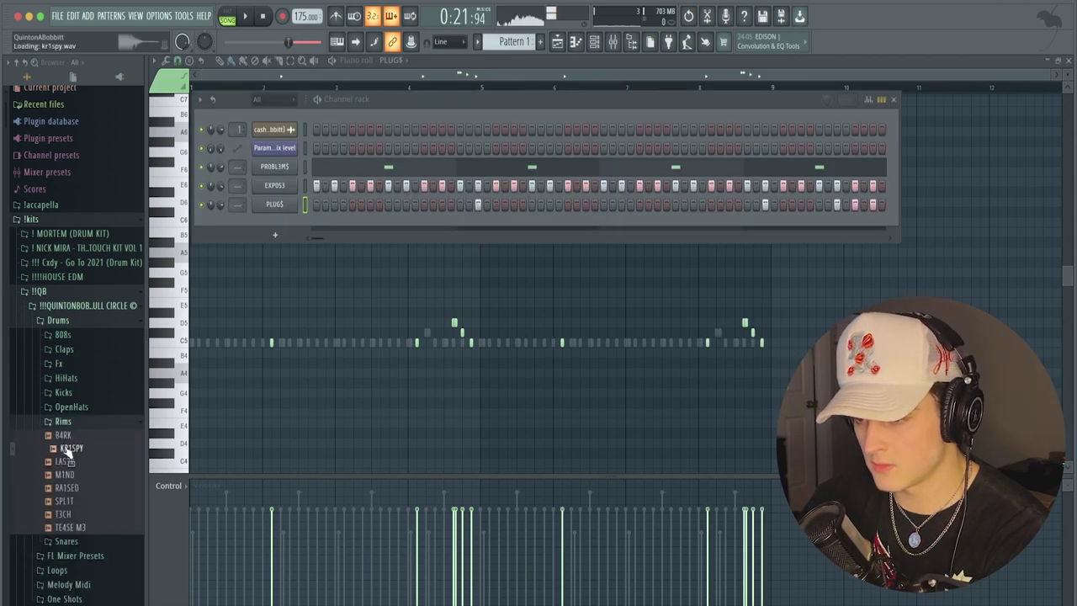
click(70, 452)
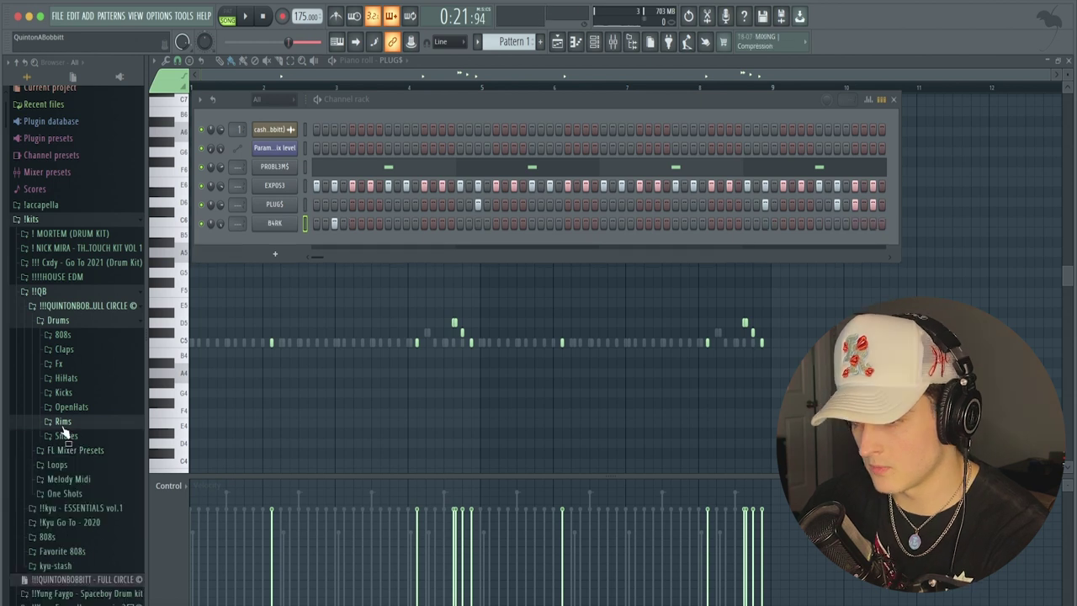
key(space)
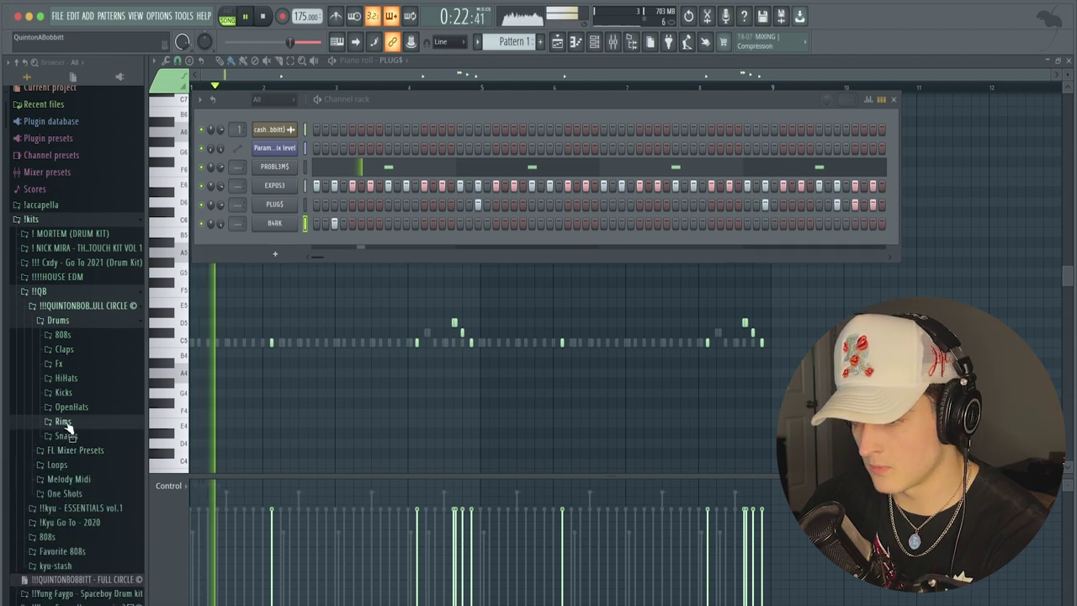
click(67, 425)
key(space)
click(69, 516)
key(space)
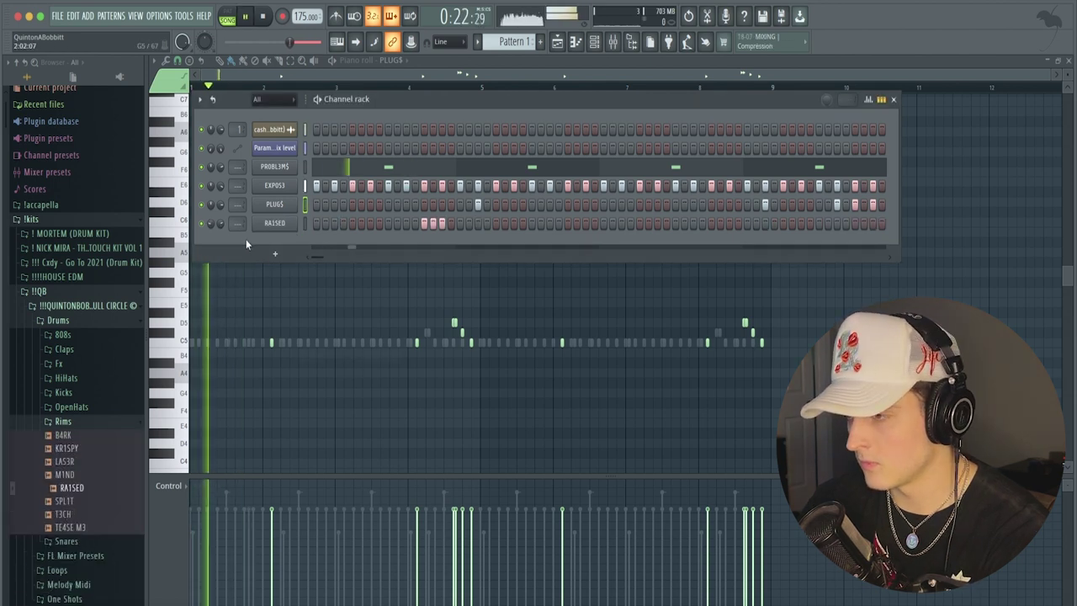
Open the RA1SED rim's piano roll and duplicate its first four bars into bars 5 to 8.
right_click(294, 221)
click(324, 224)
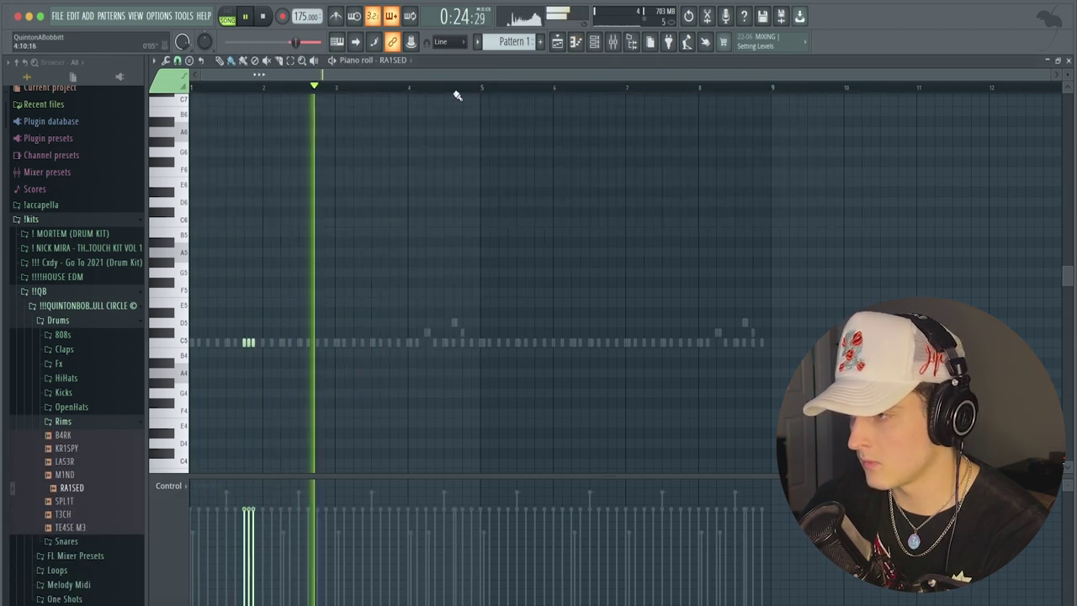
drag(486, 89, 169, 89)
key(ctrl+b)
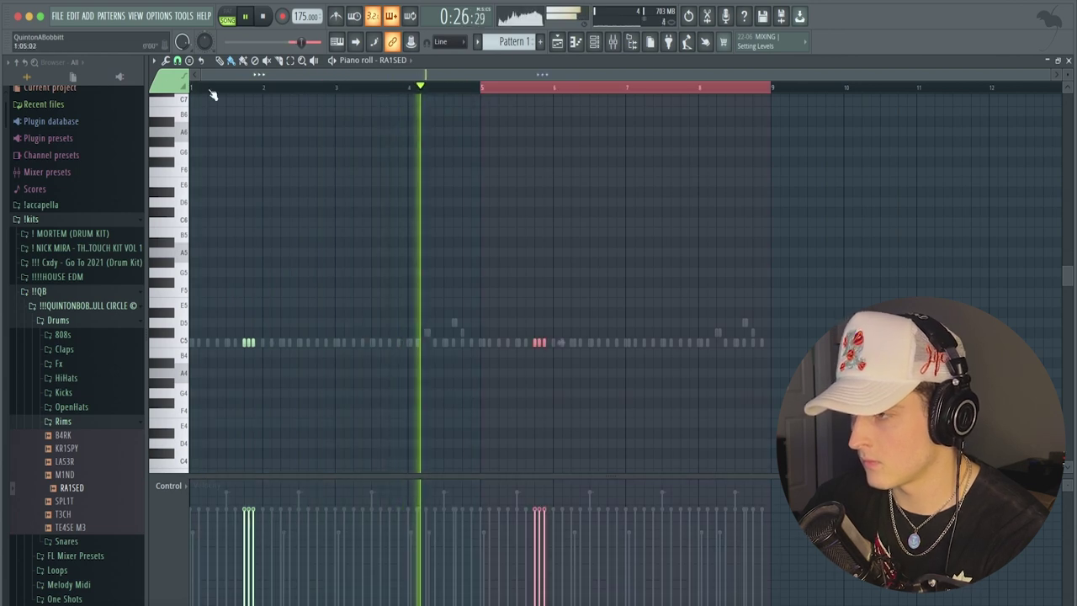
Lower all RA1SED rim hits by two semitones during playback and bring up the channel rack.
key(space)
key(ctrl+d)
key(space)
key(shift+Down)
key(shift+Down)
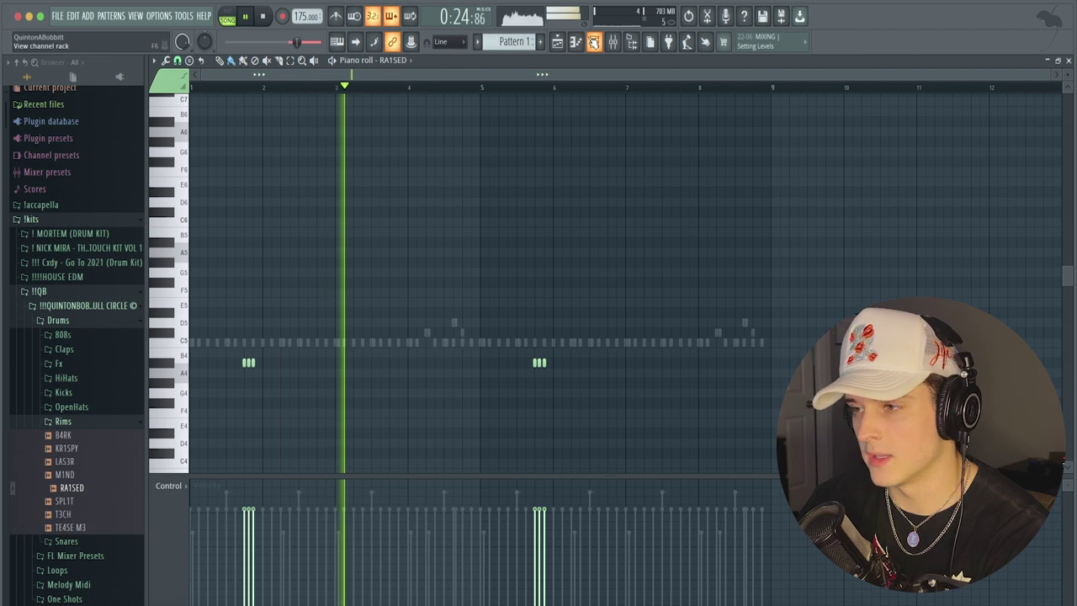
click(593, 42)
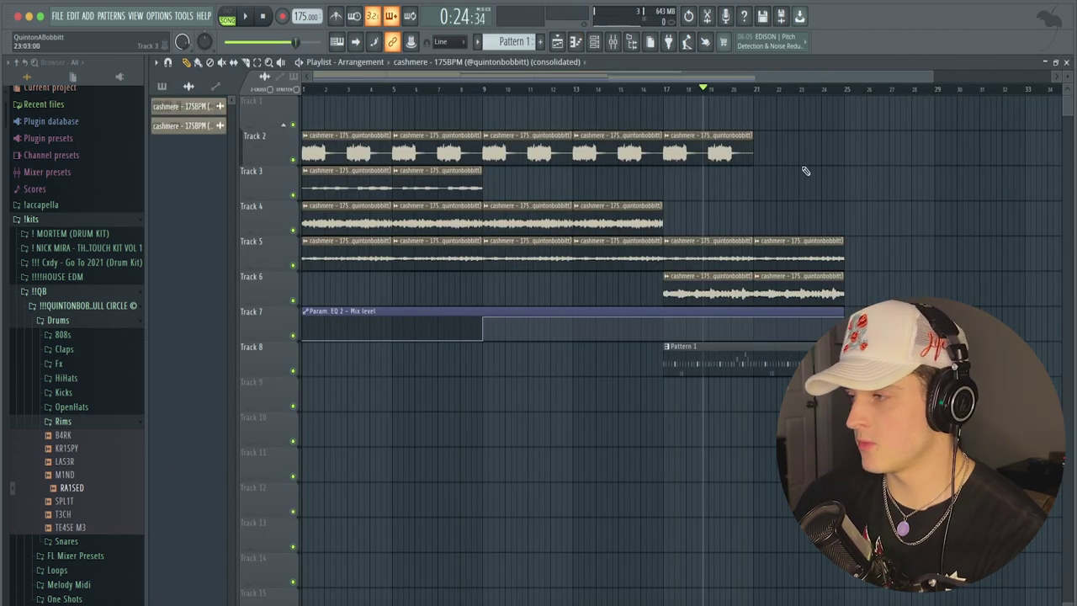
Consolidate the Track 2 clip at bar 17, line it up with its source stem, and delete the surplus empty tracks.
drag(798, 200, 689, 126)
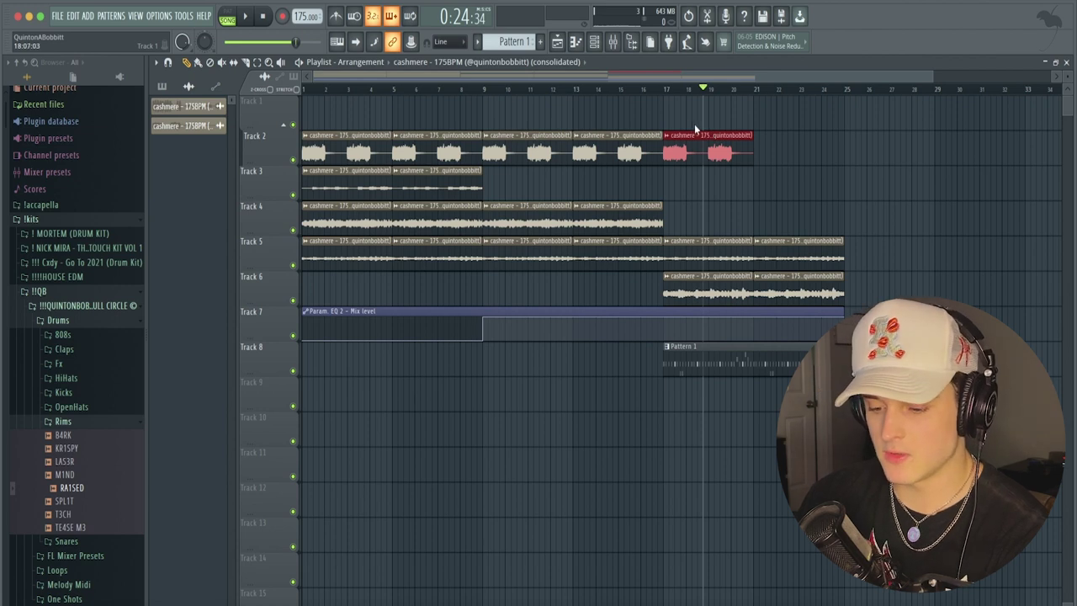
key(ctrl+r)
drag(524, 128, 537, 115)
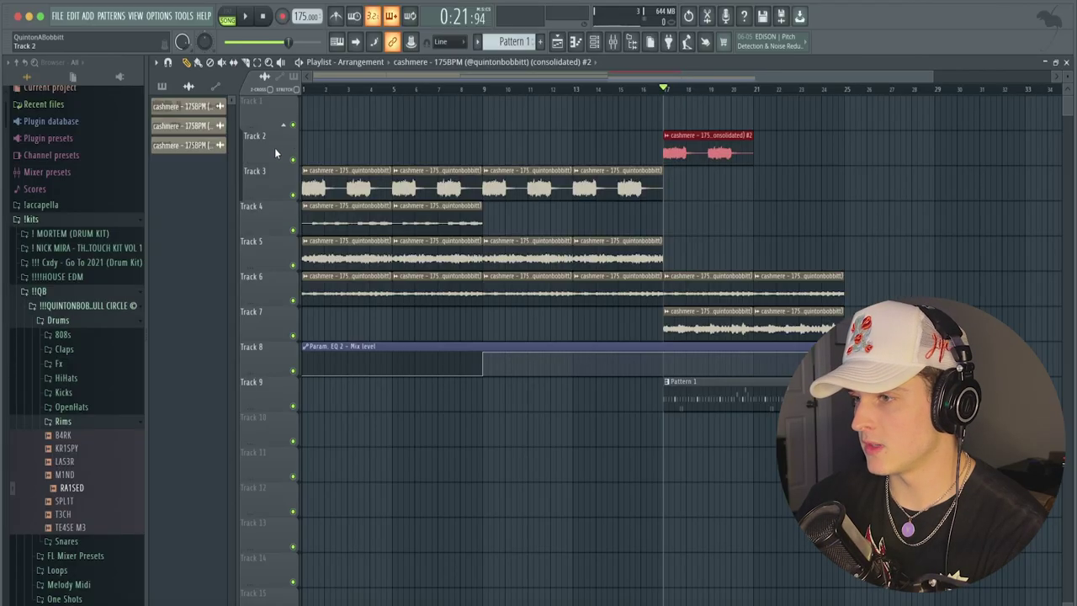
right_click(276, 143)
click(307, 374)
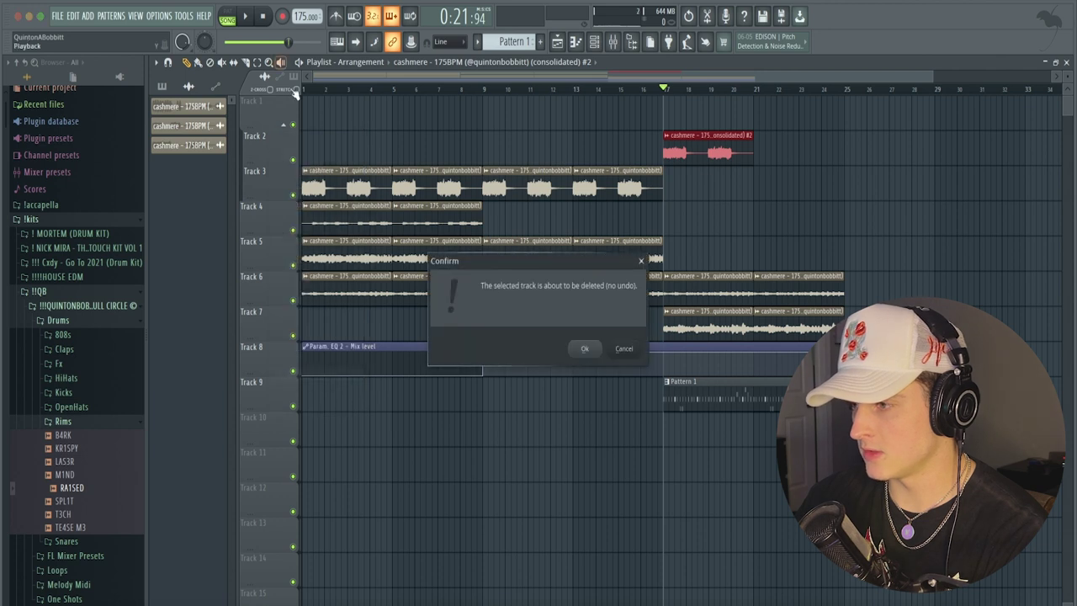
click(585, 349)
Try a pitch shift on the consolidated clip at bar 17 and play it back.
double_click(697, 116)
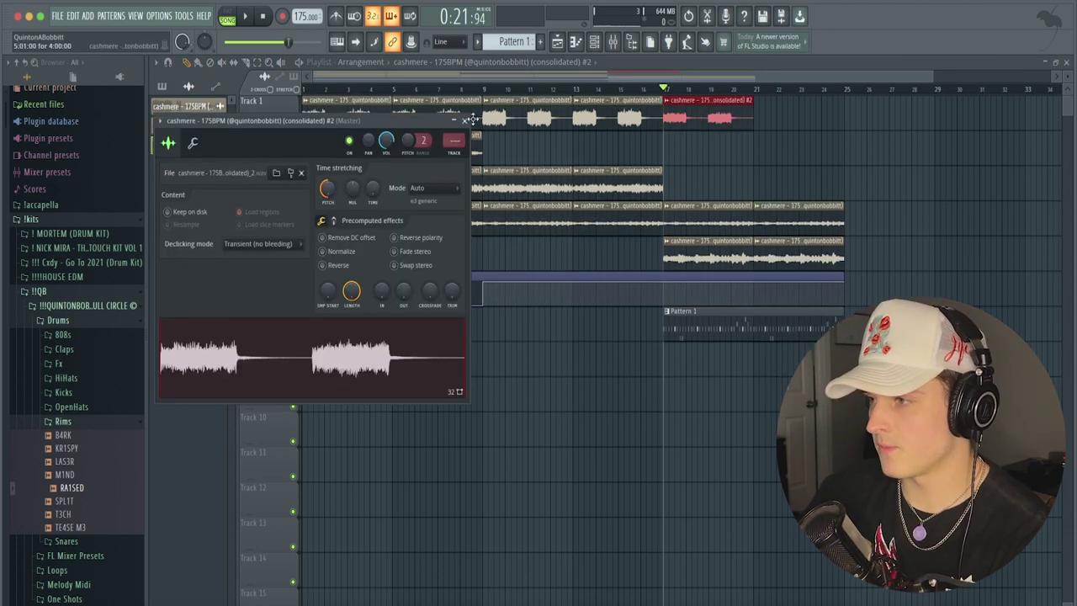
click(463, 121)
key(space)
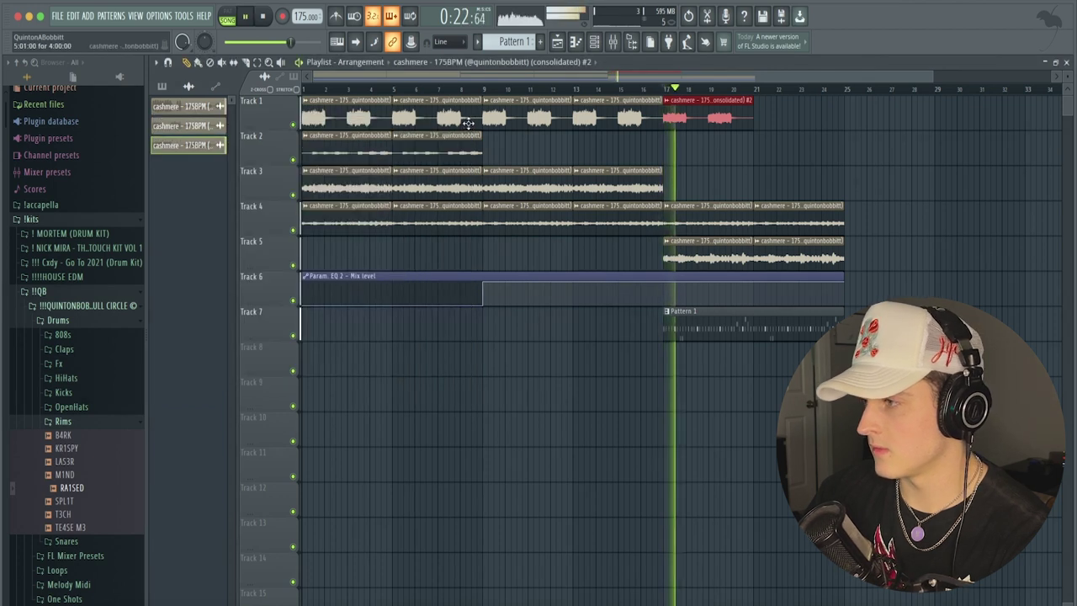
key(space)
Route the consolidated clip to mixer track 1 and duplicate it into bars 21 to 24 during playback.
double_click(684, 123)
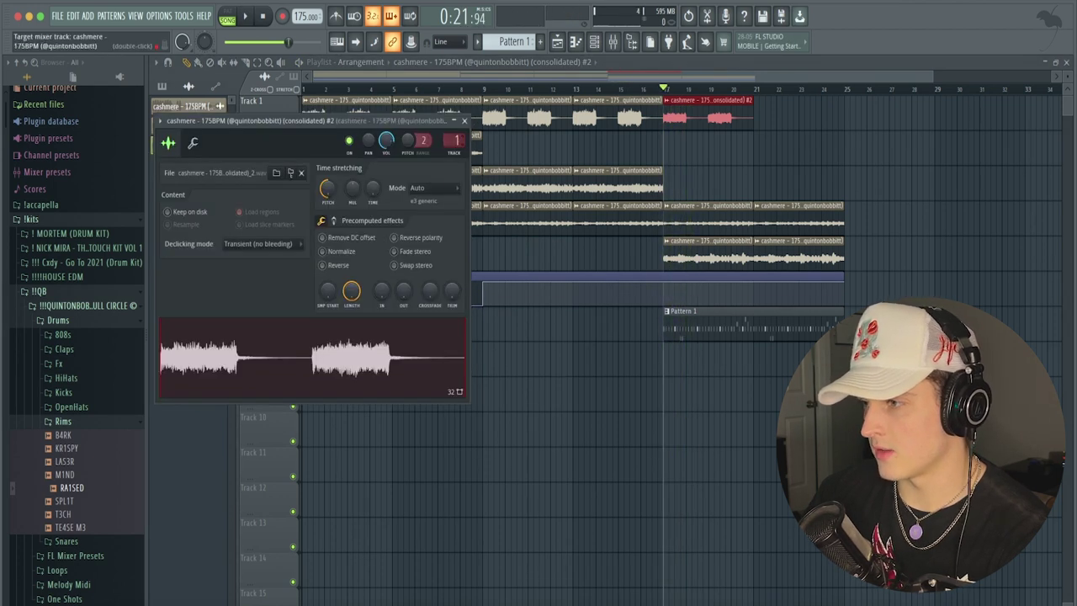
key(Escape)
key(space)
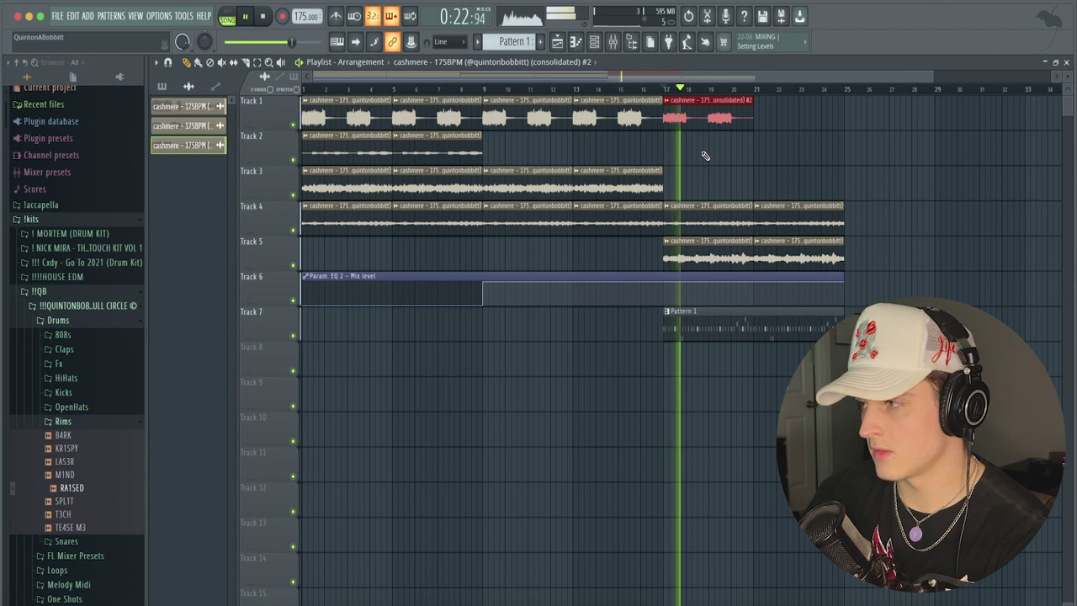
key(ctrl+b)
ctrl+click(801, 169)
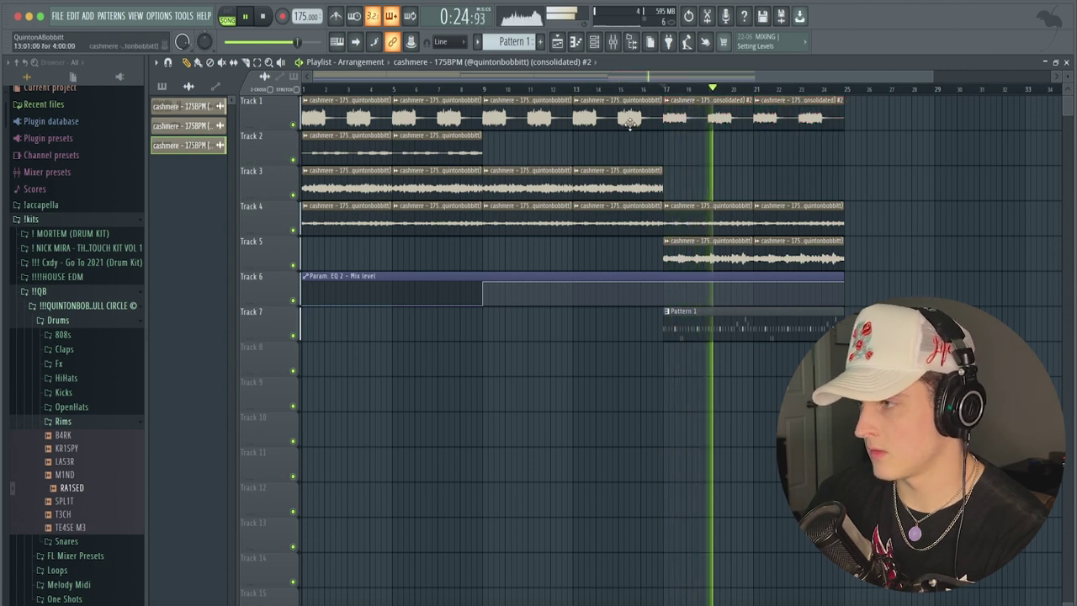
Replace the consolidated clips in bars 17 to 24 of Track 1 with two copies of the bar 13 clip, made unique.
drag(689, 151, 633, 125)
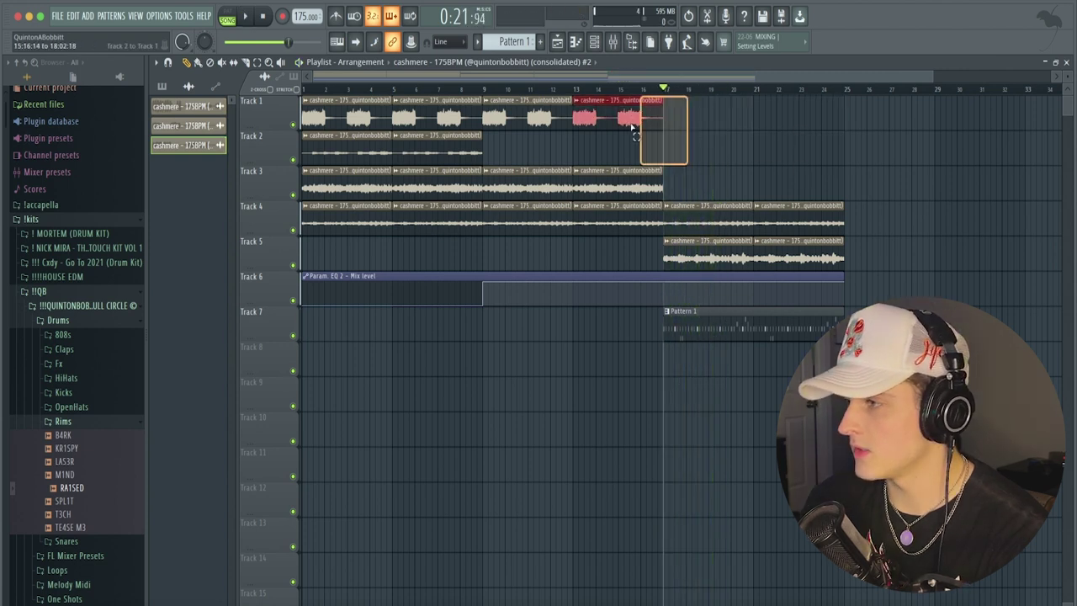
key(ctrl+b)
key(ctrl+b)
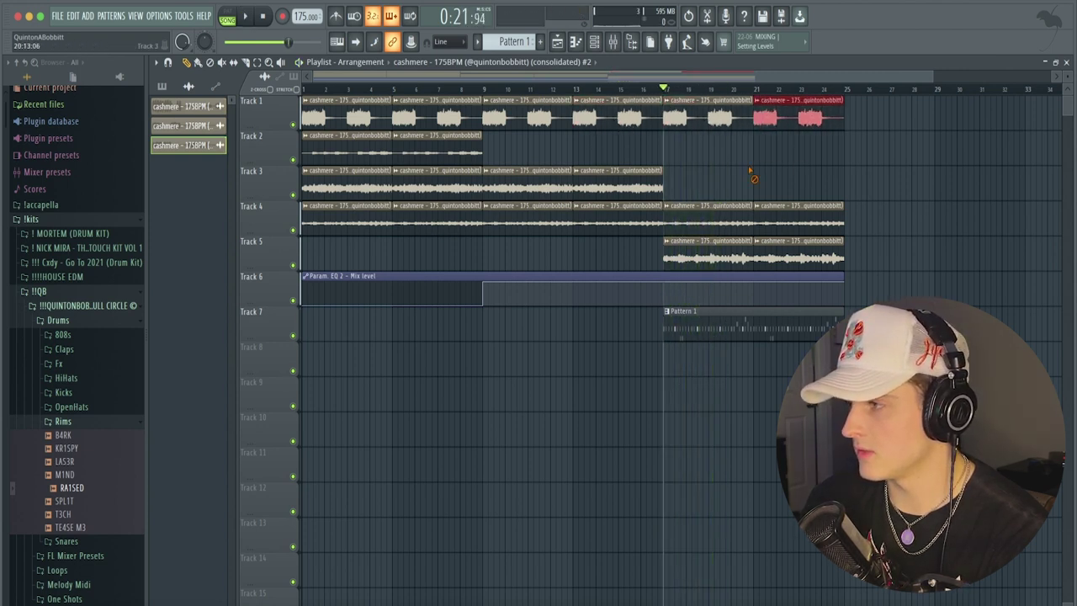
click(754, 178)
key(space)
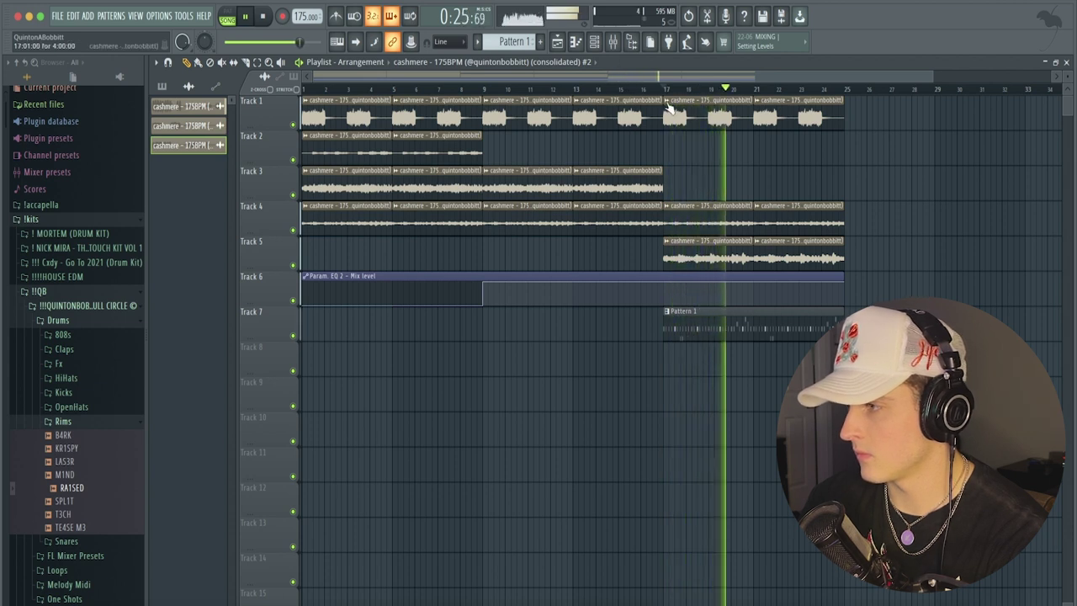
key(space)
Add the @@@ 808 sample from the kit's 808s folder on a new channel above PROBL3M$ and make it cut itself.
click(95, 421)
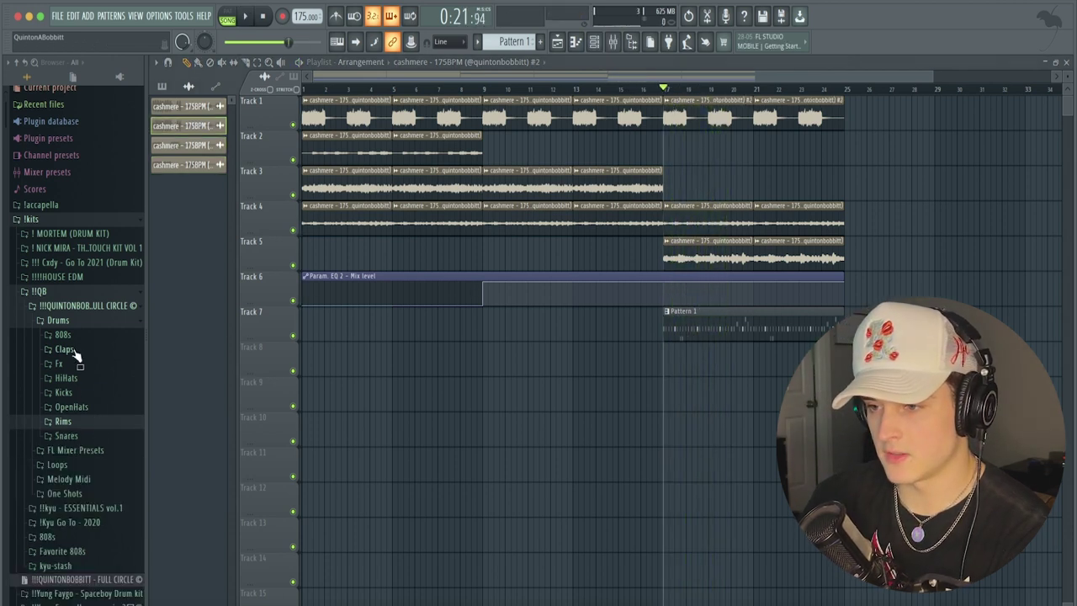
click(84, 335)
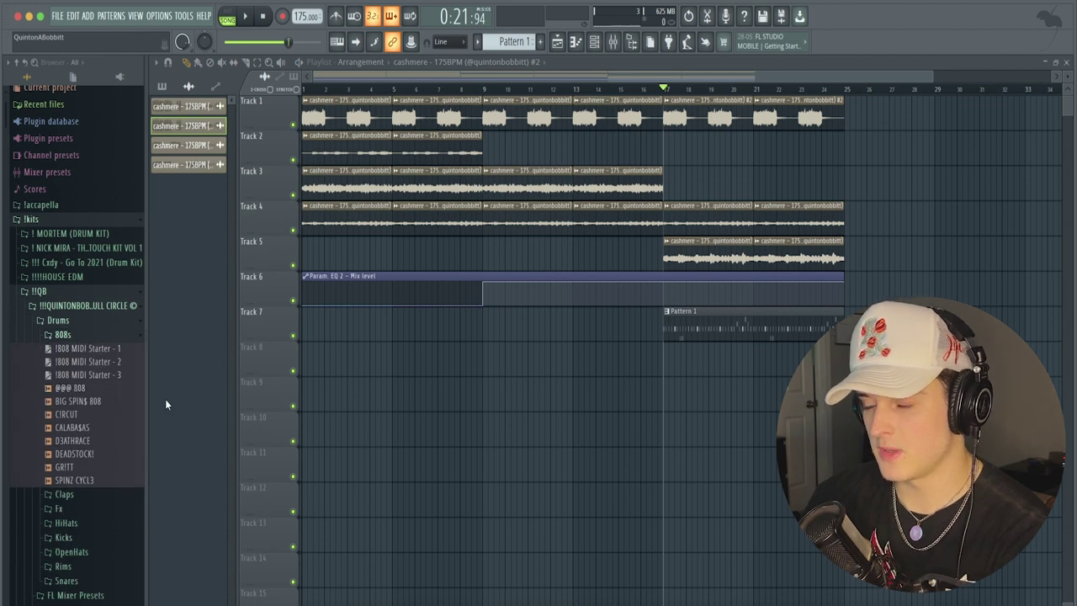
key(F6)
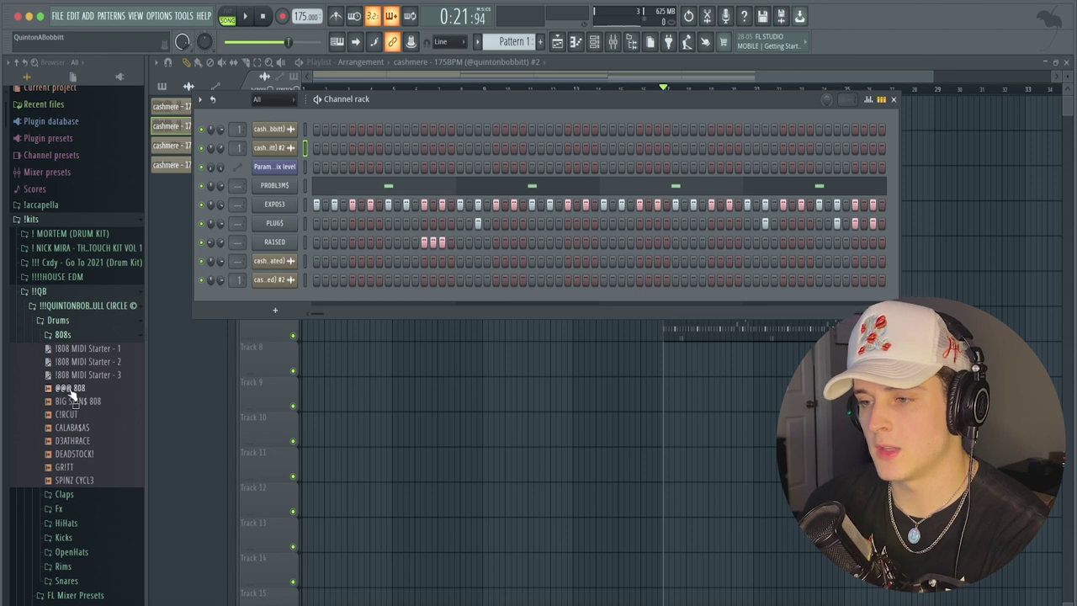
drag(63, 396, 281, 187)
right_click(281, 187)
click(308, 266)
Enable the @@@ 808's volume envelope with minimum attack, full hold and 0% decay.
click(274, 185)
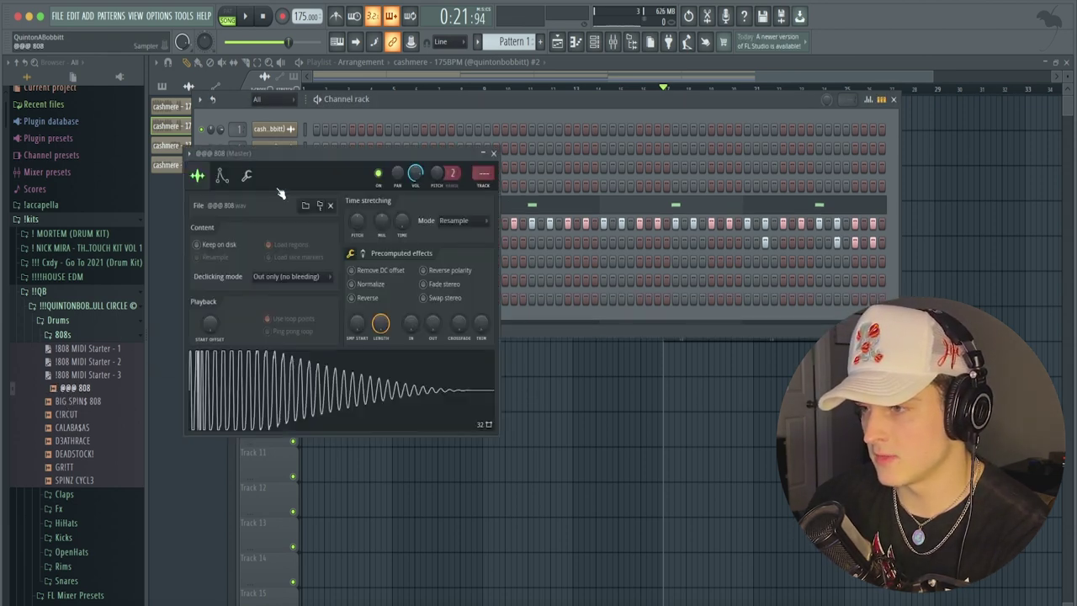
click(221, 175)
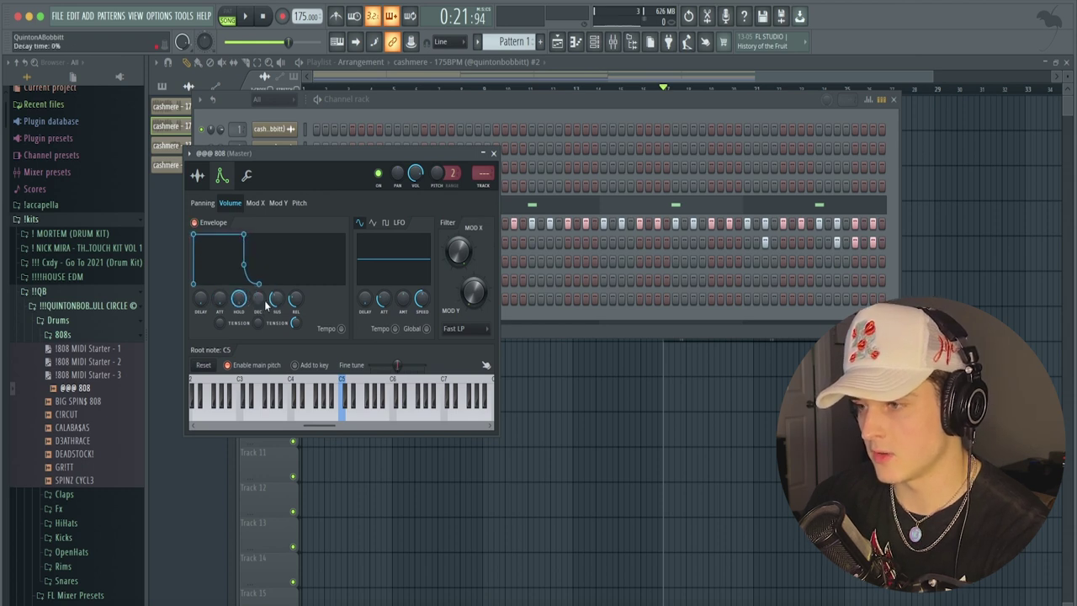
click(494, 154)
right_click(281, 191)
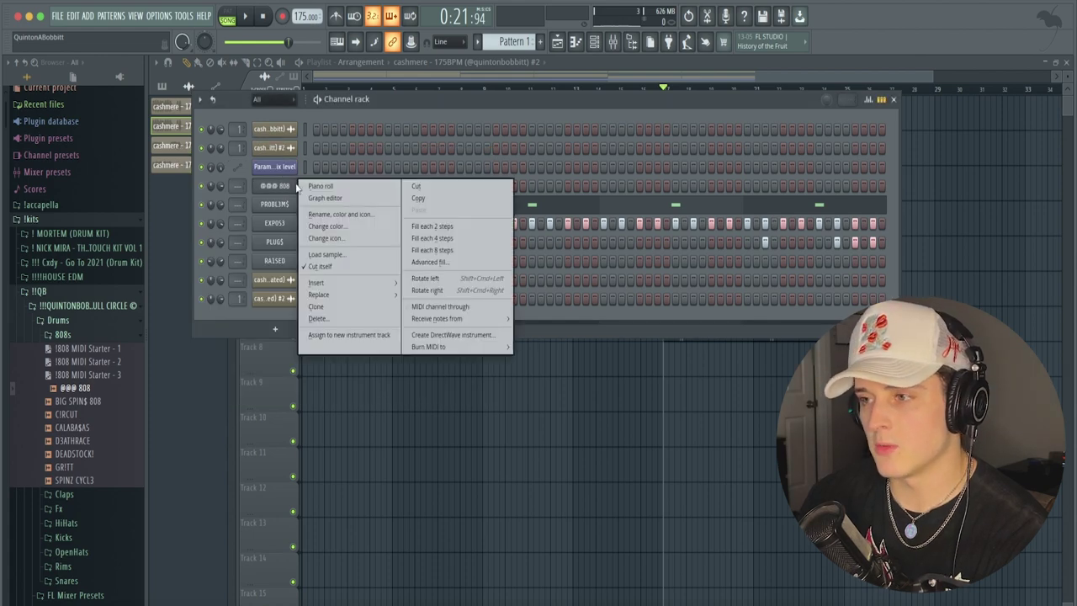
click(295, 190)
Look at the @@@ 808's empty piano roll and examine the stem clips playing around bar 10 of the arrangement.
click(593, 42)
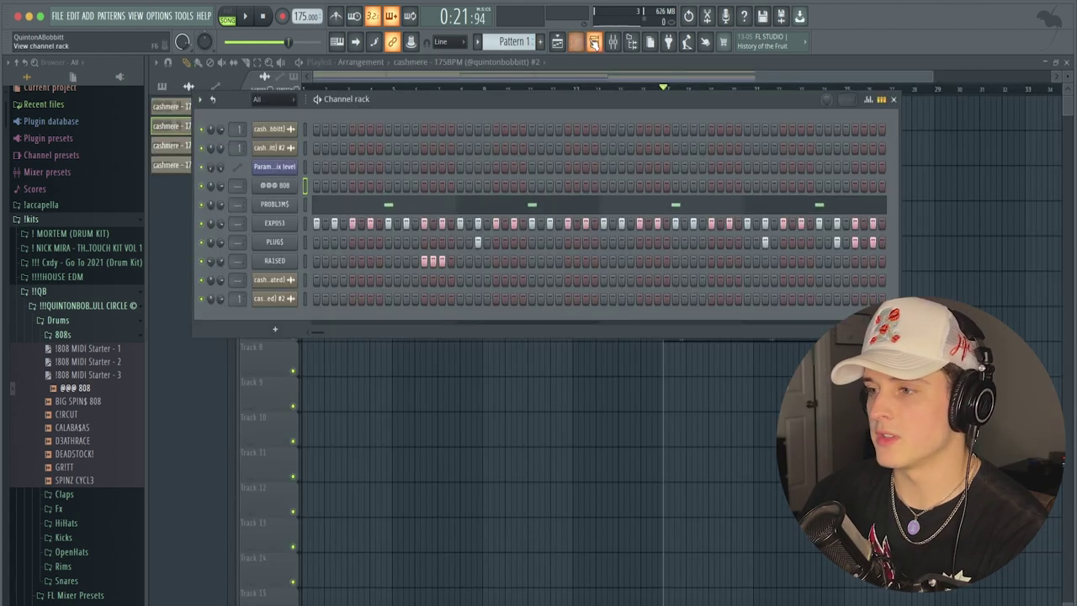
right_click(281, 187)
click(296, 185)
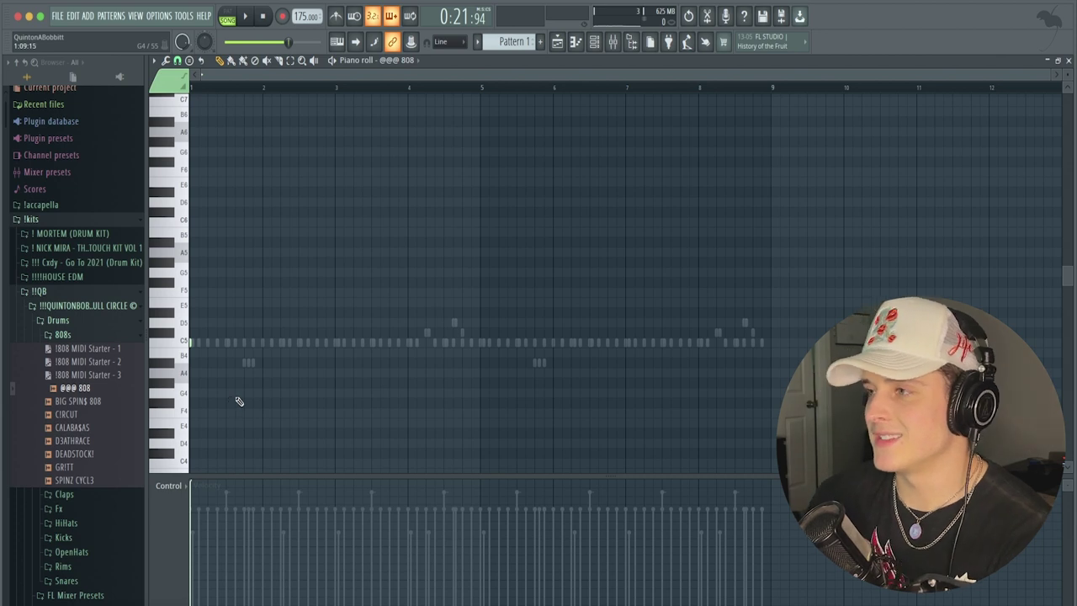
click(559, 44)
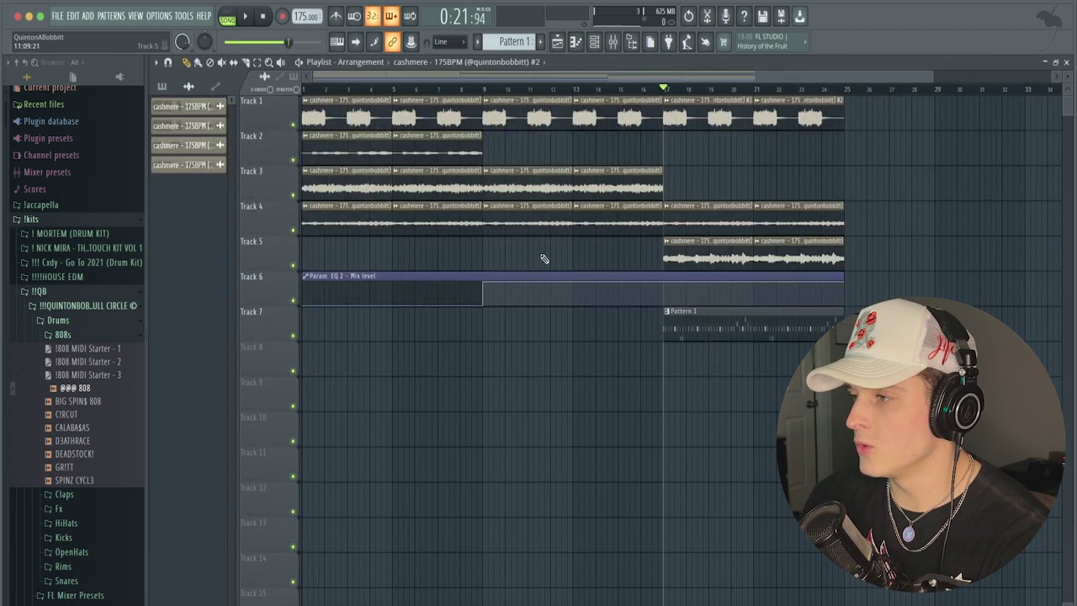
drag(539, 257, 500, 113)
drag(534, 267, 515, 147)
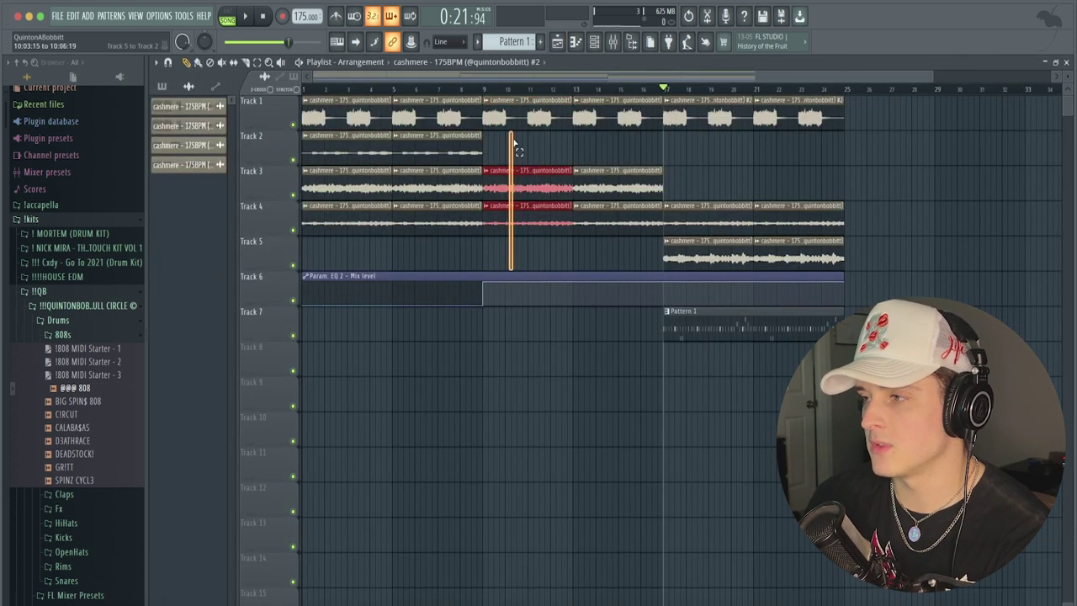
Open the @@@ 808's piano roll and enter a four-bar bassline of A5, G5 and repeated E6 notes against the playing beat.
click(595, 42)
right_click(279, 188)
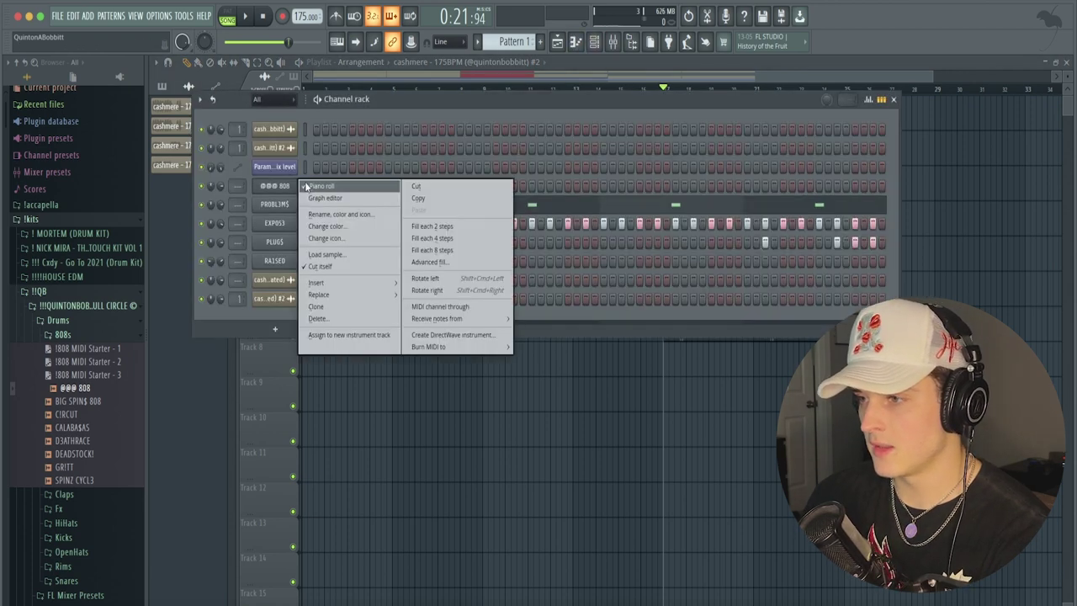
click(313, 186)
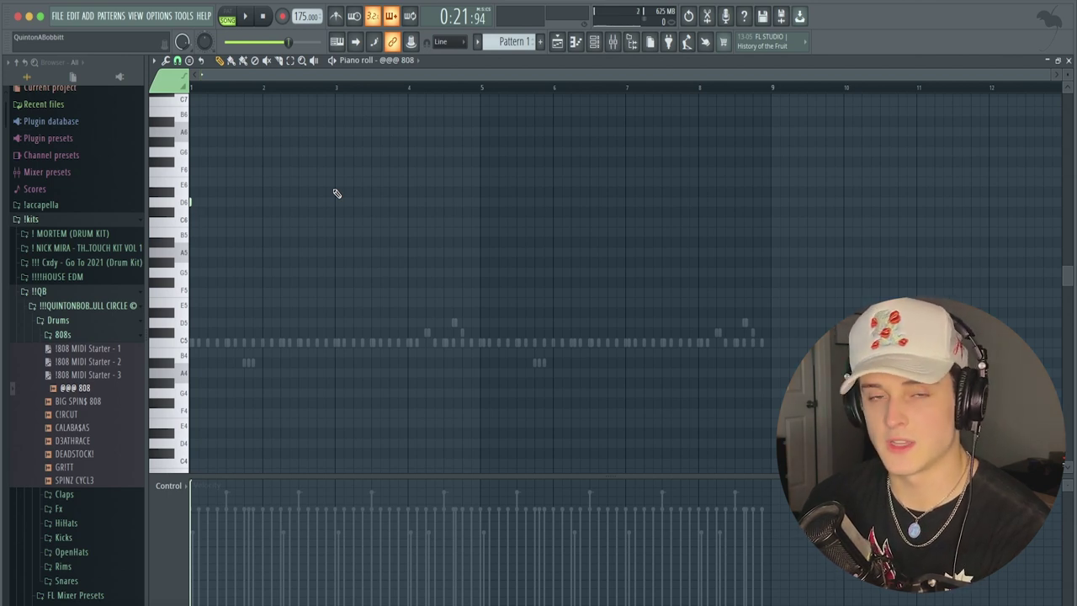
key(space)
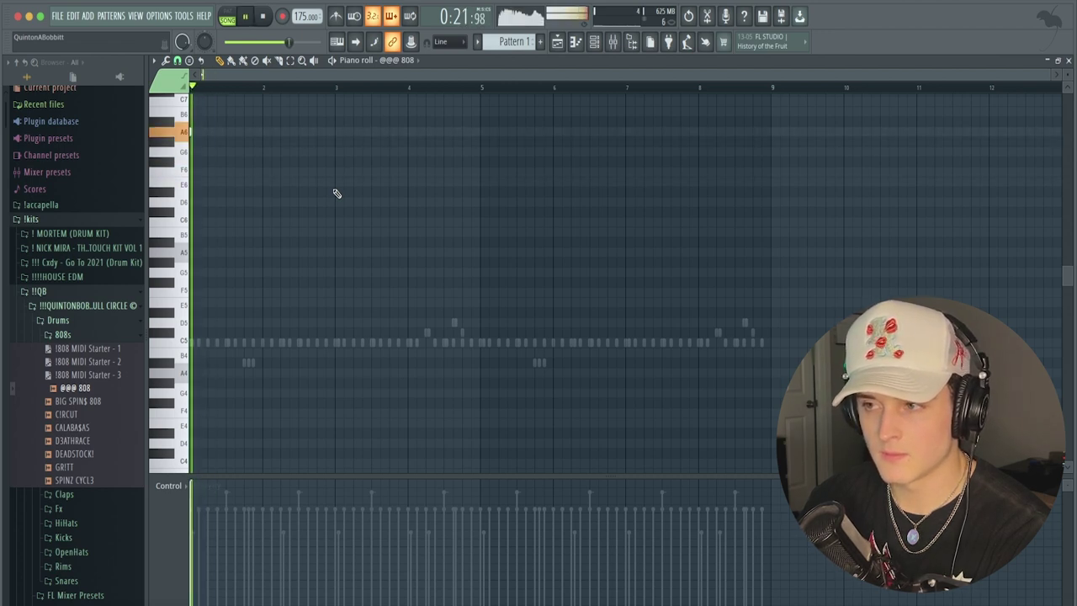
key(space)
key(space)
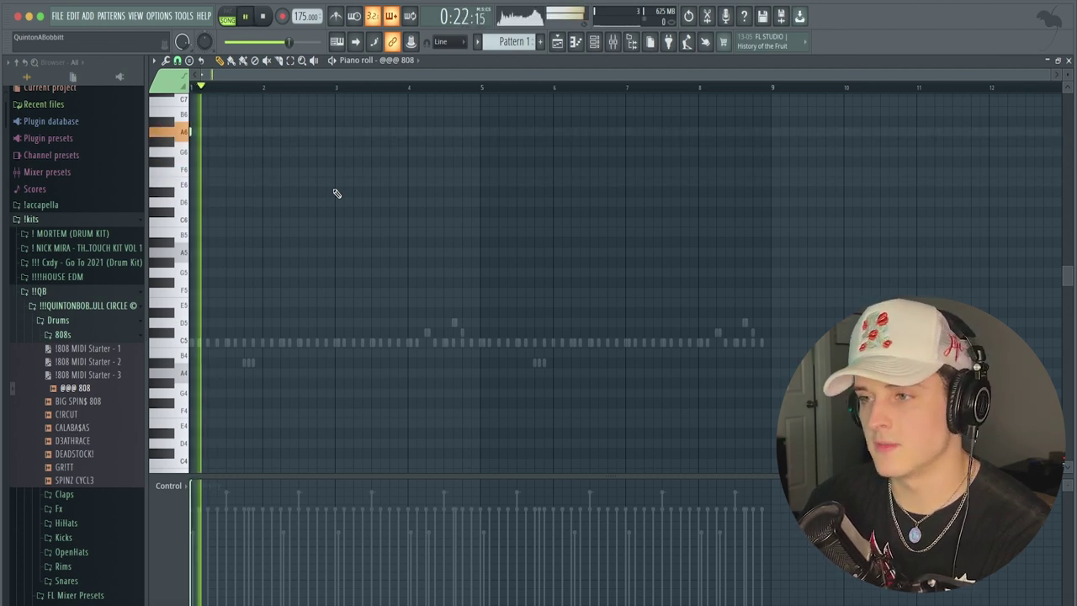
key(space)
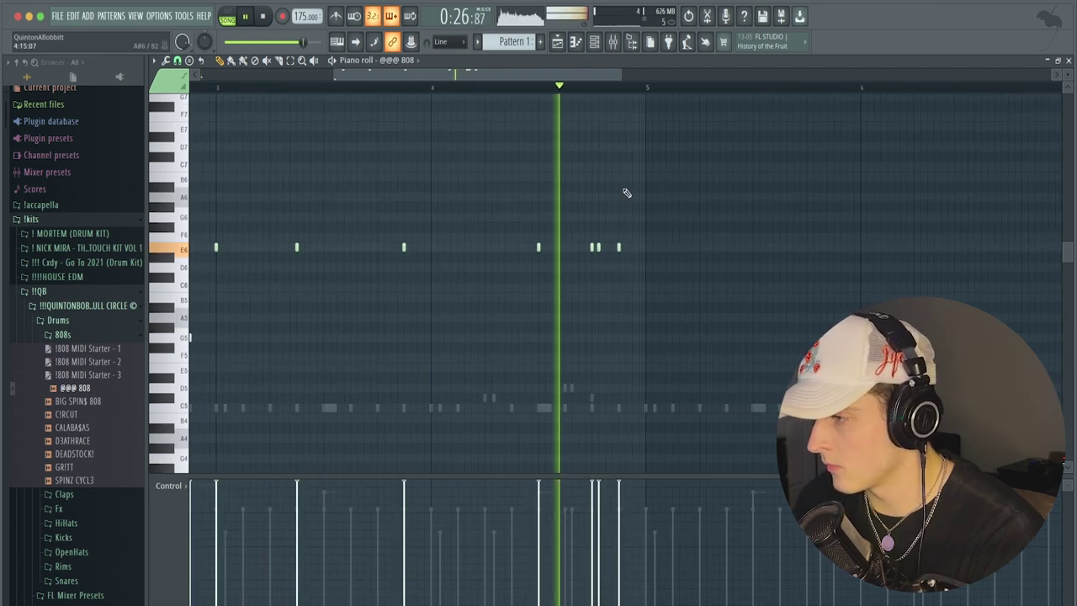
Lengthen the @@@ 808 notes into a continuous legato line across bars 1 to 4.
scroll(527, 90, down, 3)
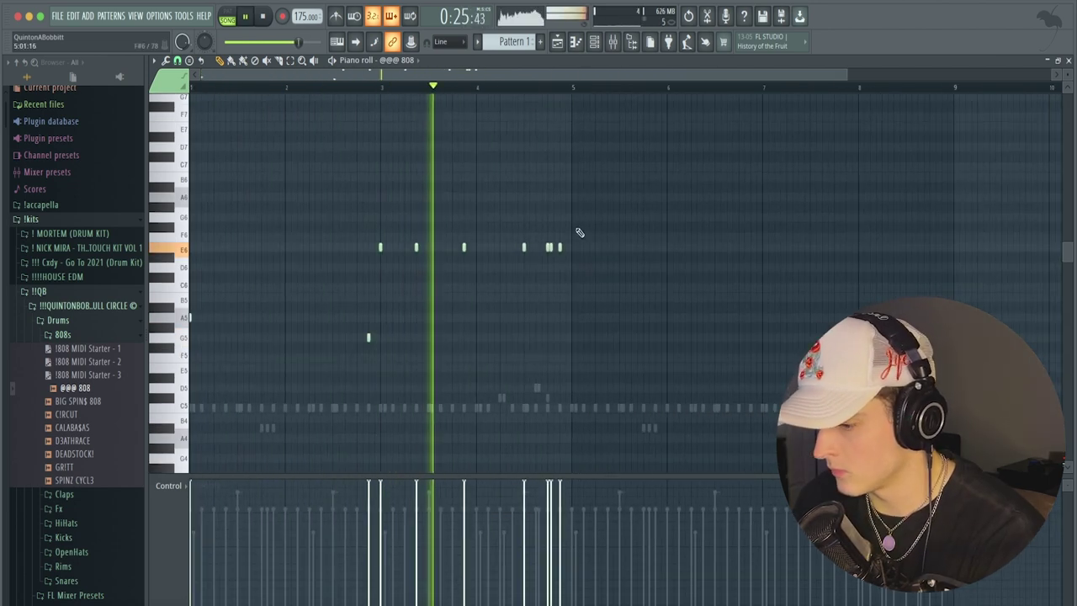
key(ctrl+l)
drag(563, 247, 572, 247)
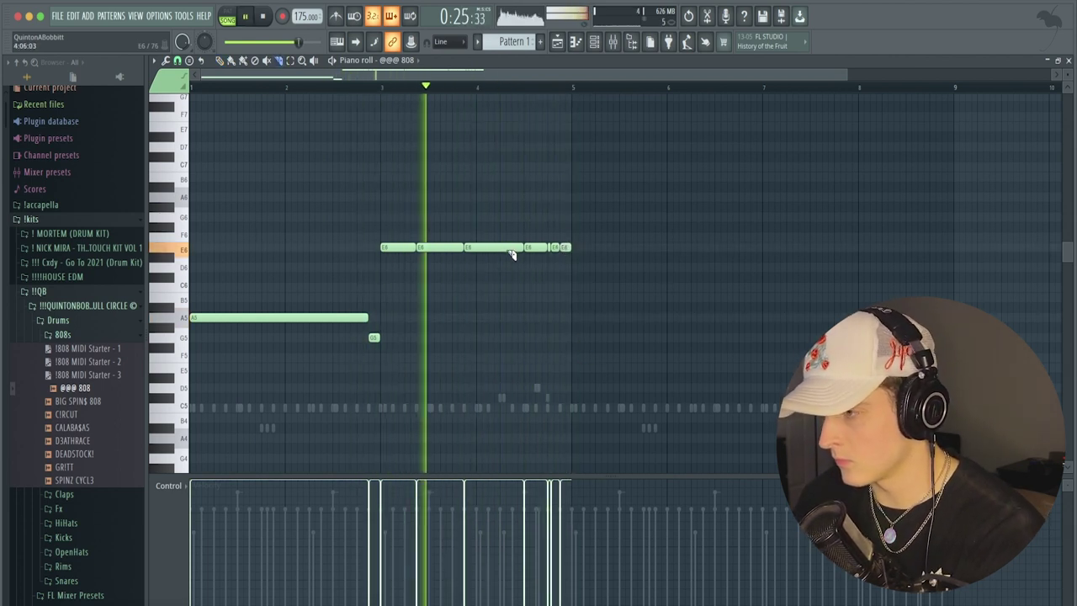
Add an extra E6 note on step 5 of bar 4 and extend the final E6 to the start of bar 5.
drag(509, 242, 510, 273)
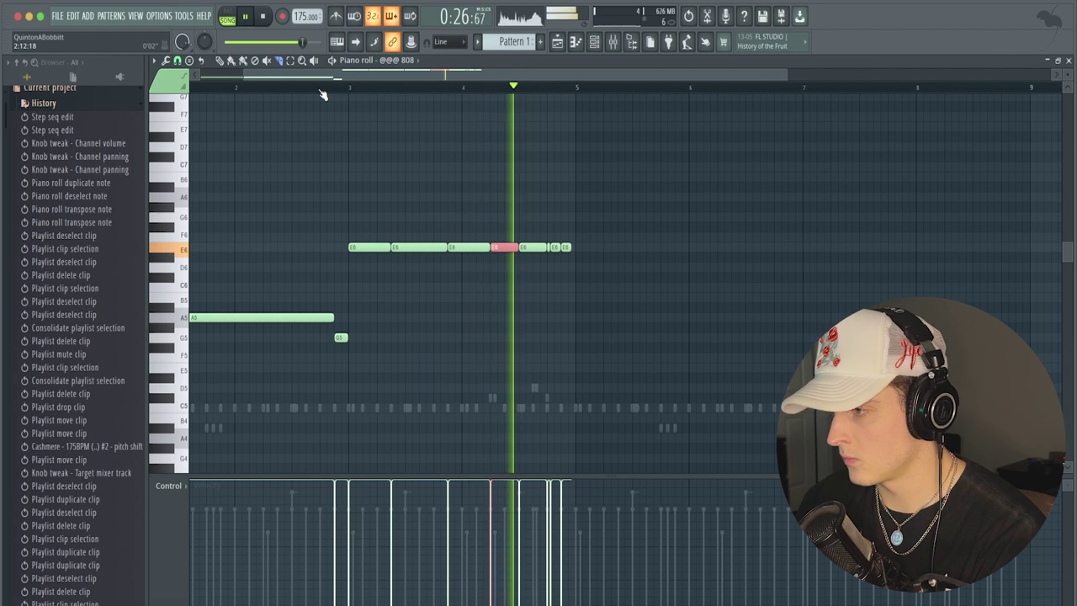
click(552, 336)
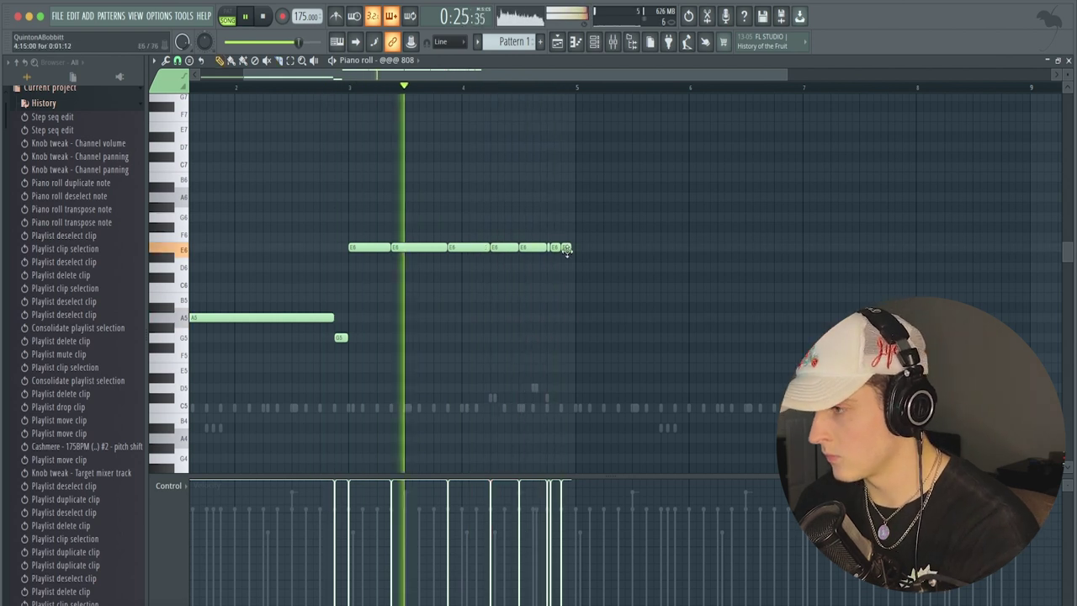
drag(571, 248, 575, 249)
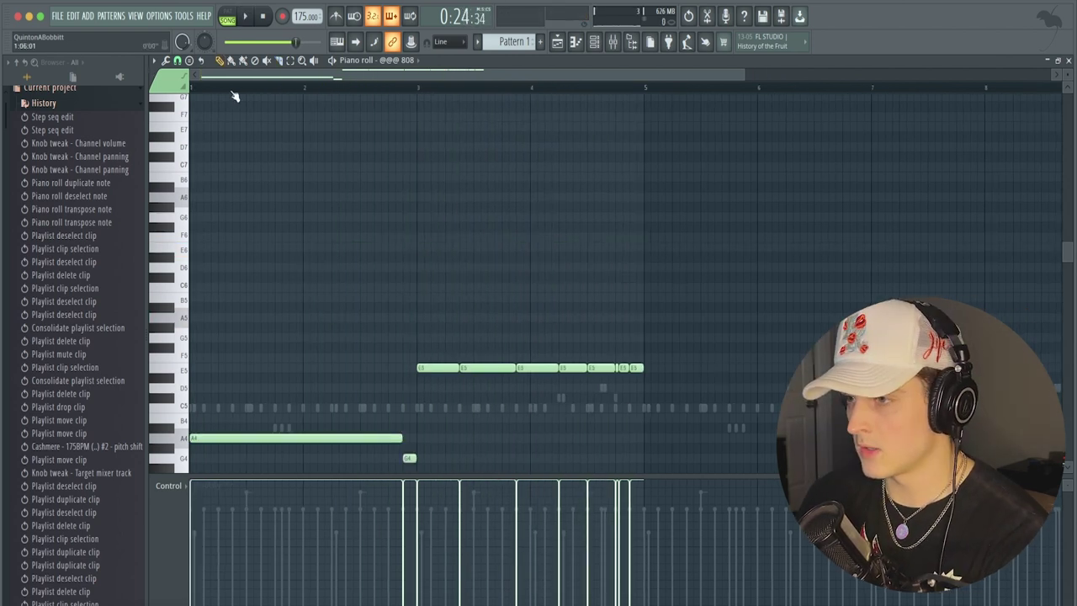
Lower the @@@ 808 notes by one octave, duplicate the four bars into bars 5 to 8, and play them back.
scroll(239, 101, right, 2)
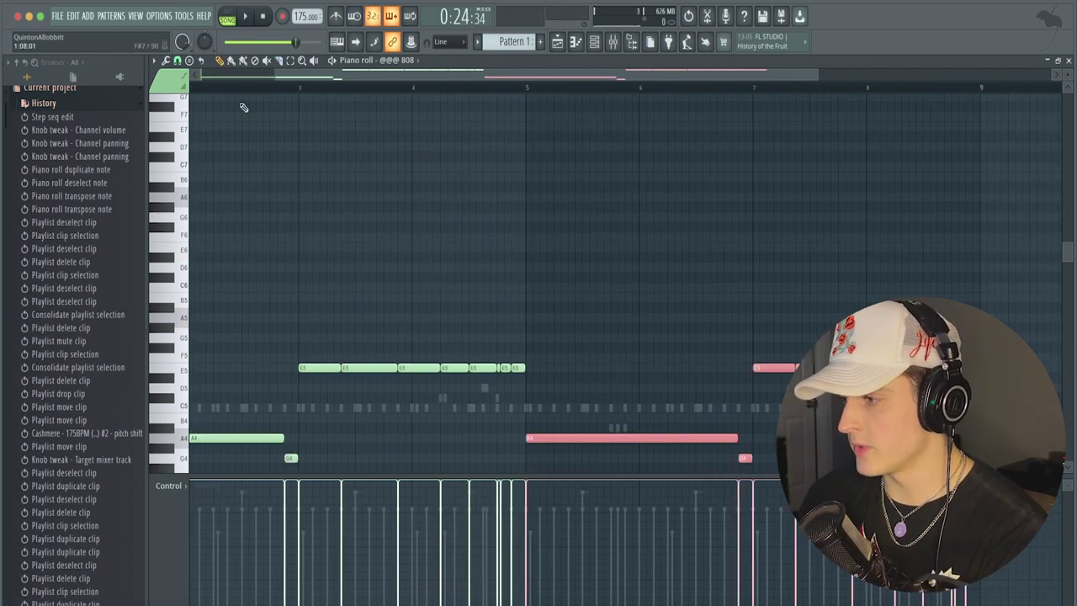
scroll(243, 101, left, 2)
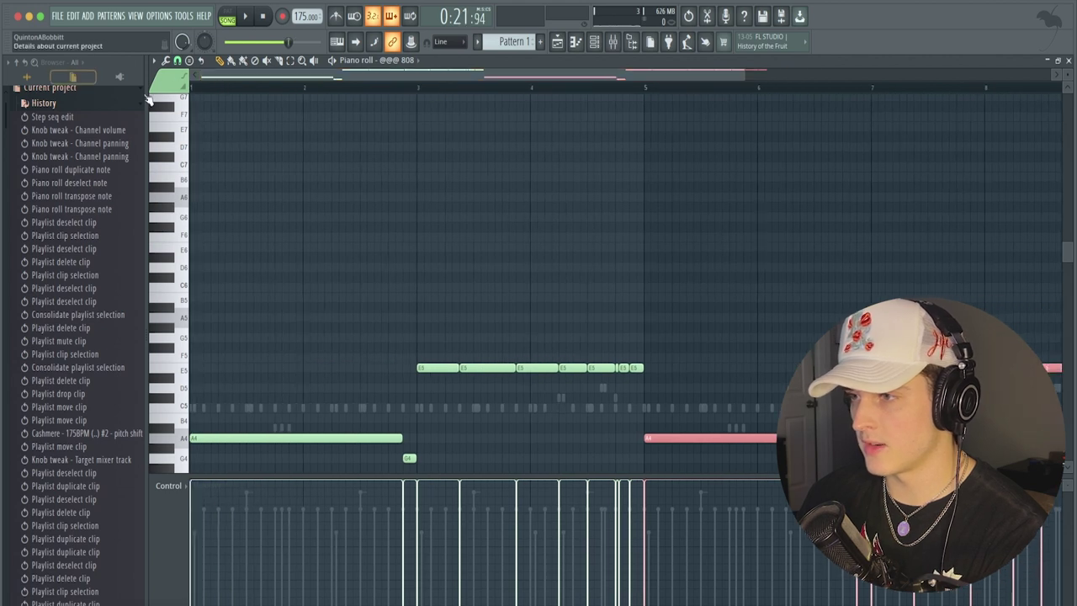
key(space)
Thin out the E5 notes in the @@@ 808 line, repeat the revised four bars in bars 5 to 8, and audition it.
scroll(301, 228, down, 3)
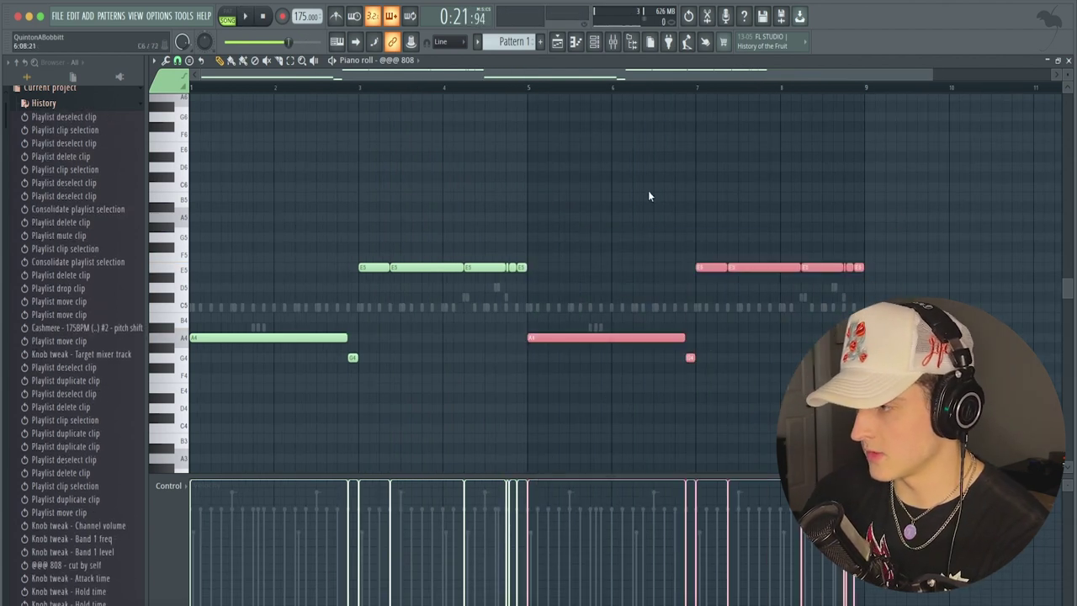
ctrl+click(550, 392)
key(space)
scroll(353, 91, down, 1)
key(space)
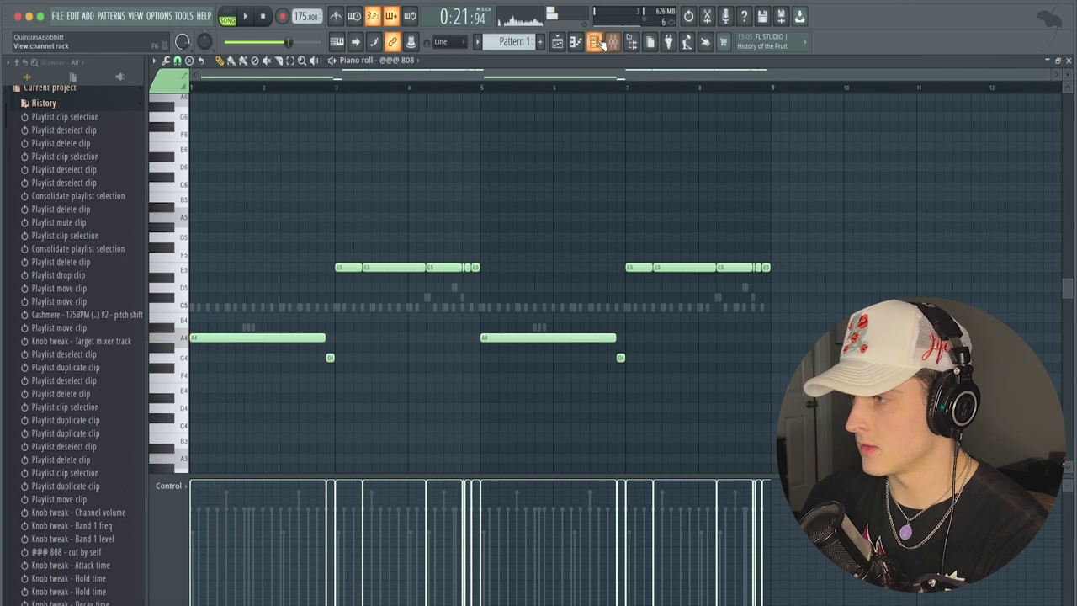
Lower the @@@ 808 channel's volume to about 85% and audition the balance.
click(601, 43)
scroll(212, 185, up, 1)
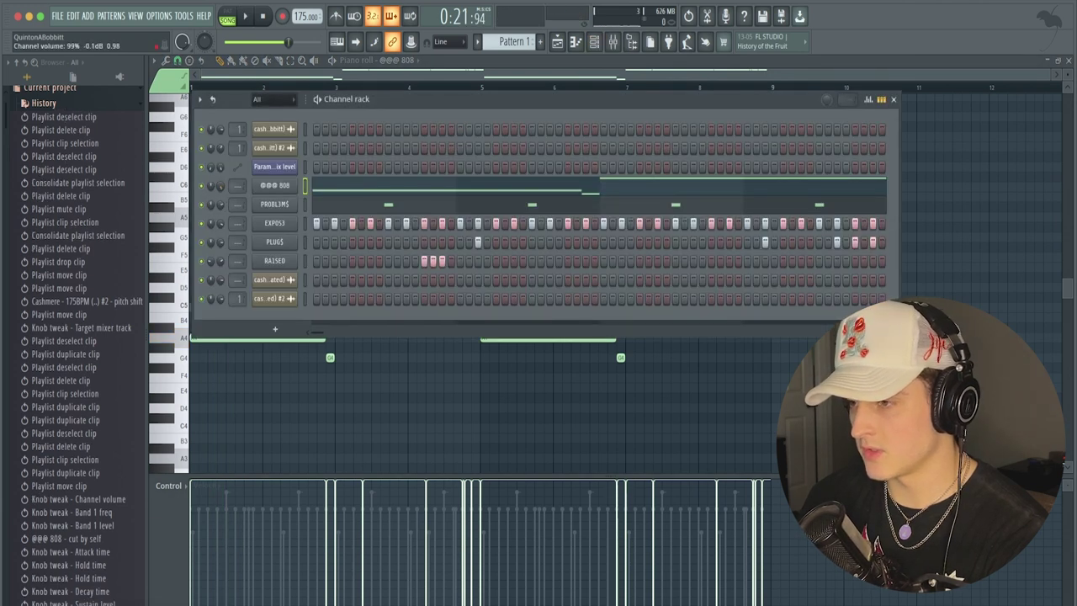
key(space)
key(space)
drag(222, 187, 222, 201)
key(space)
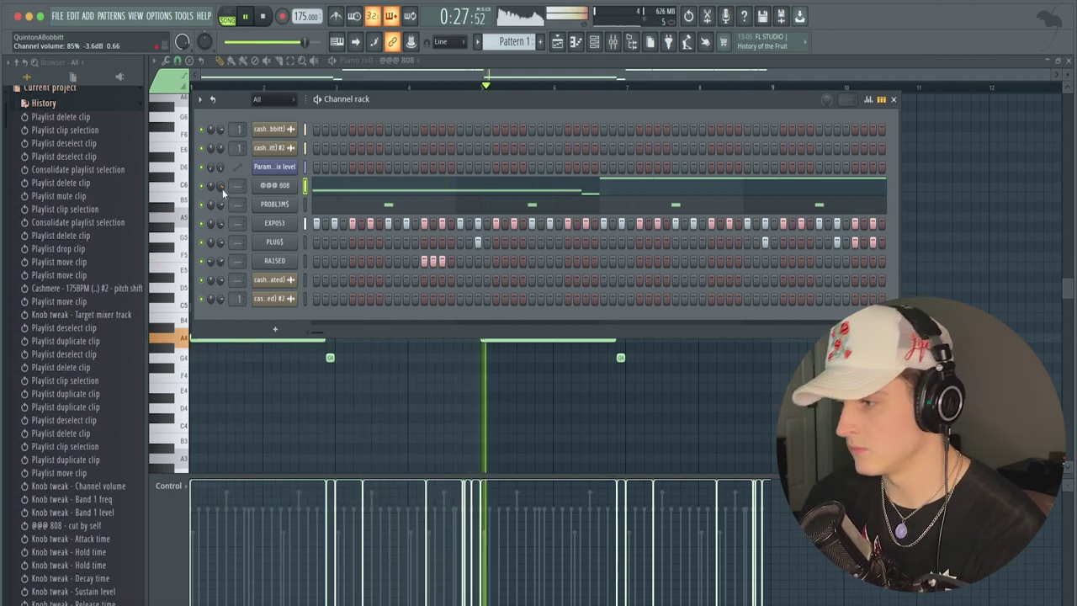
key(space)
key(space)
Slice the long E5 note that starts in bar 3 of the @@@ 808 line into two notes and play it back.
click(405, 75)
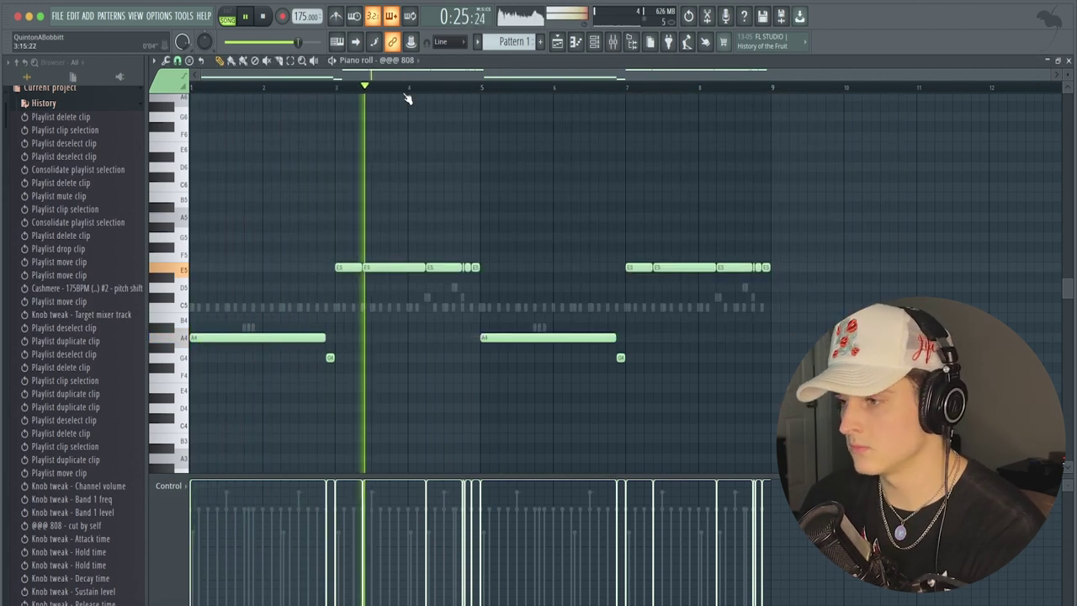
scroll(412, 92, up, 2)
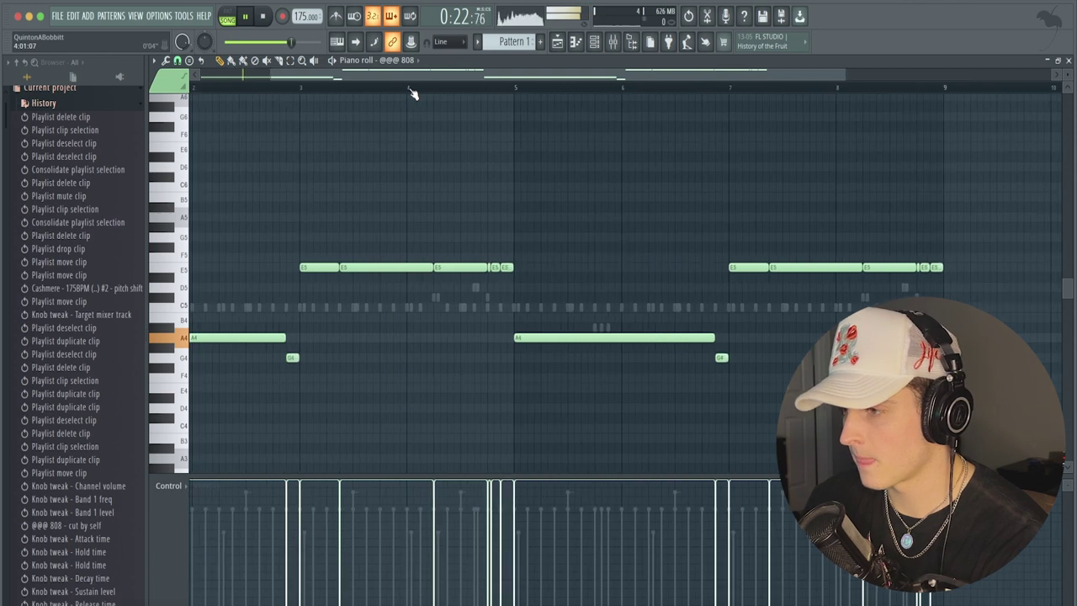
click(177, 61)
click(191, 182)
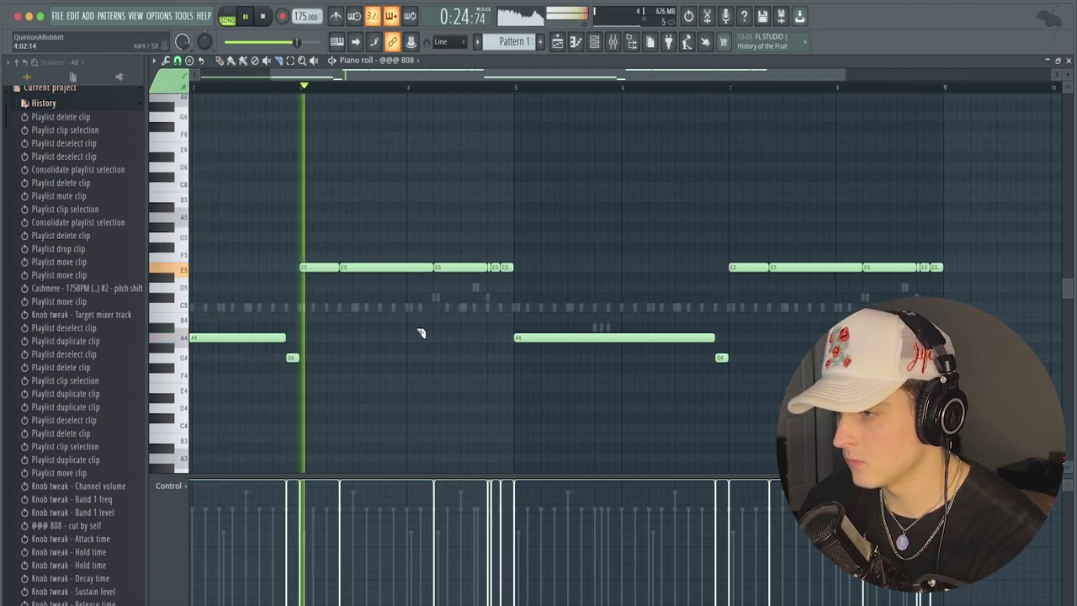
drag(386, 262, 389, 277)
key(space)
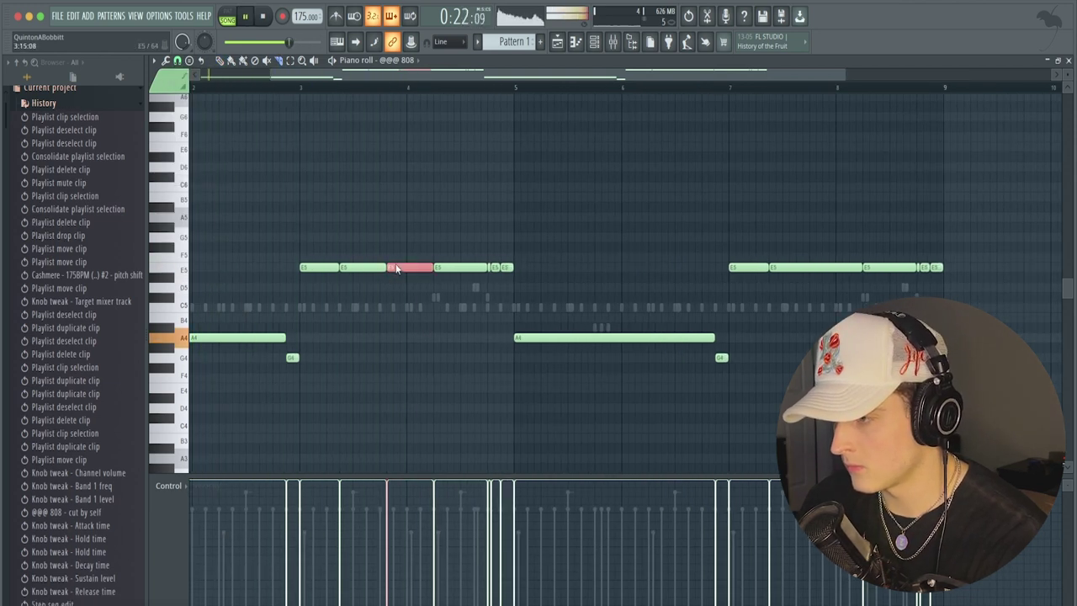
click(387, 359)
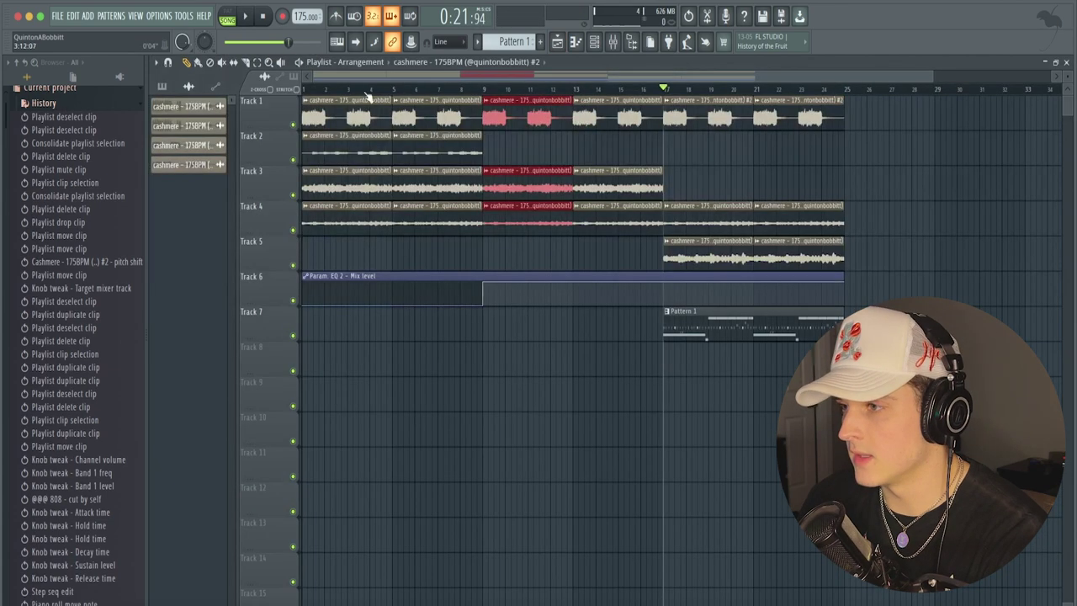
Add the CRAT3 sample from the !!QB kit's OpenHats folder as a new channel with a hit on step 1.
click(665, 90)
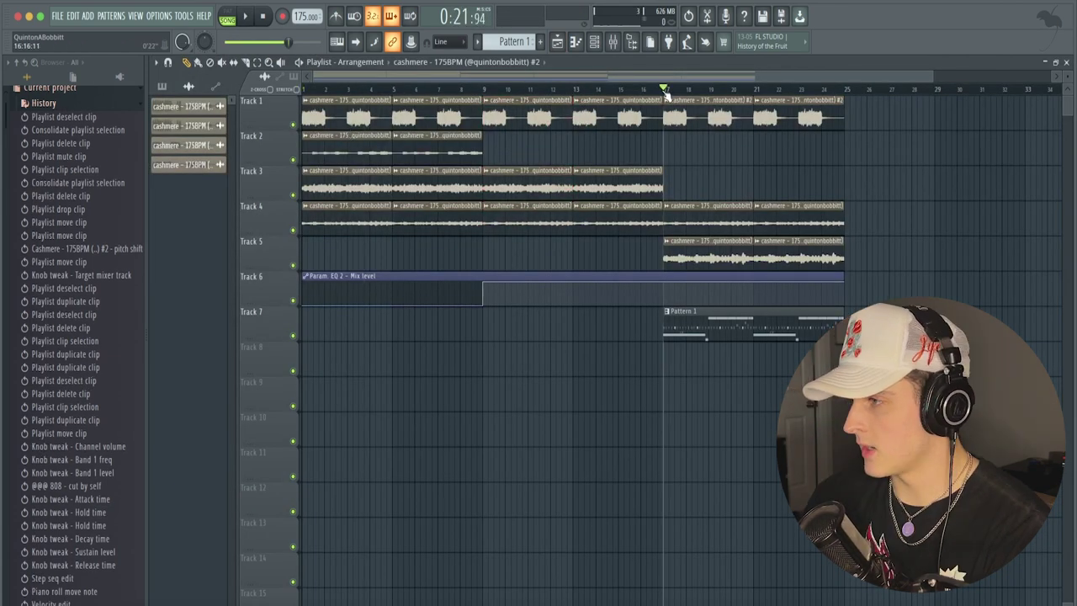
click(594, 42)
scroll(54, 331, up, 1)
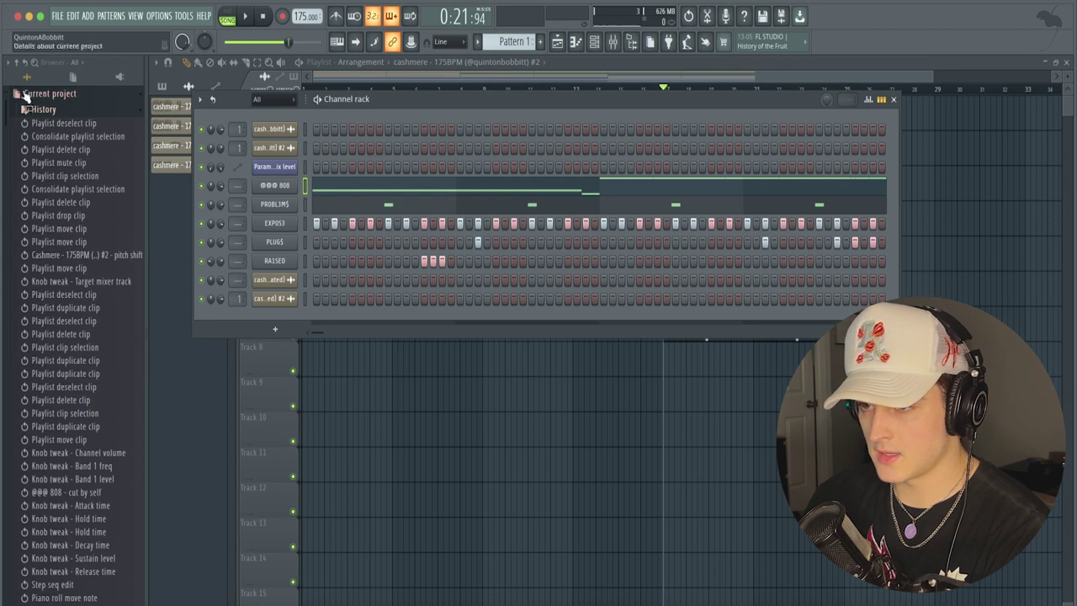
click(24, 95)
click(26, 226)
click(63, 340)
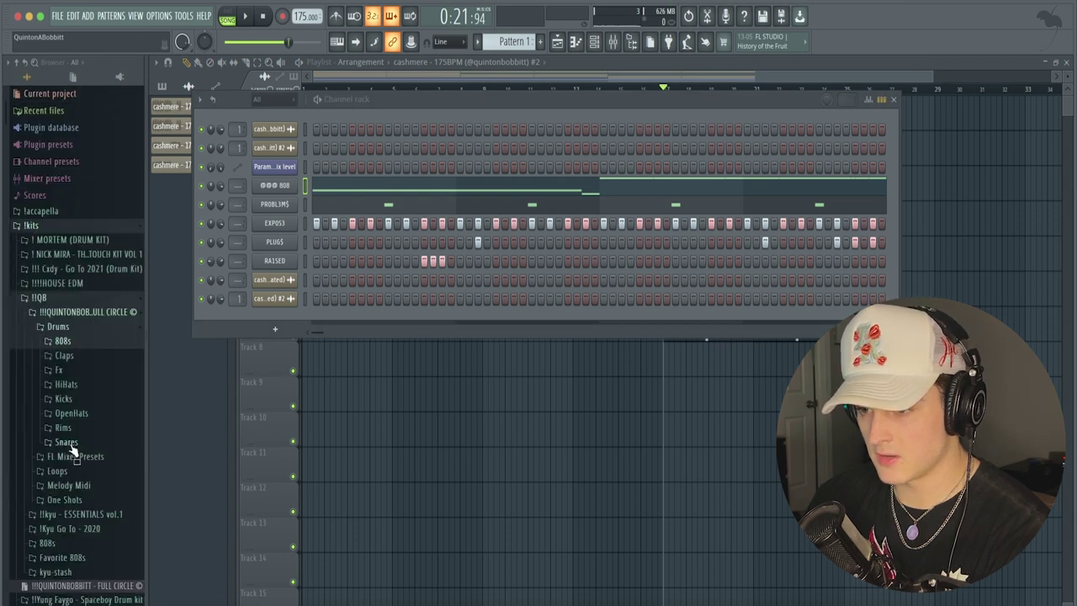
click(71, 413)
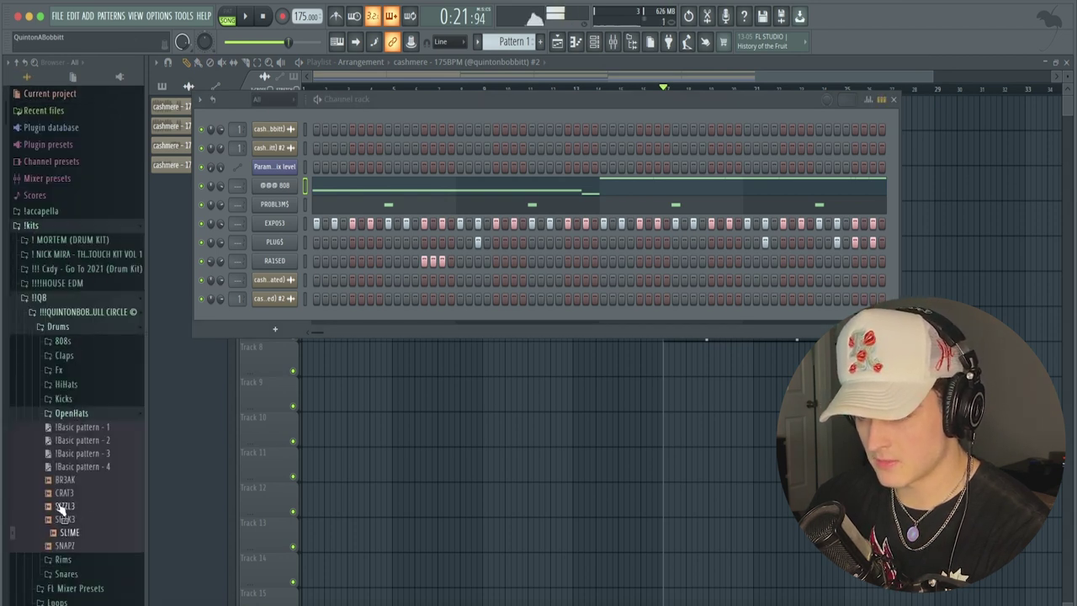
drag(254, 335, 285, 272)
click(313, 279)
Lower the CRAT3 channel's volume to about 91% while auditioning the beat from bar 17.
key(space)
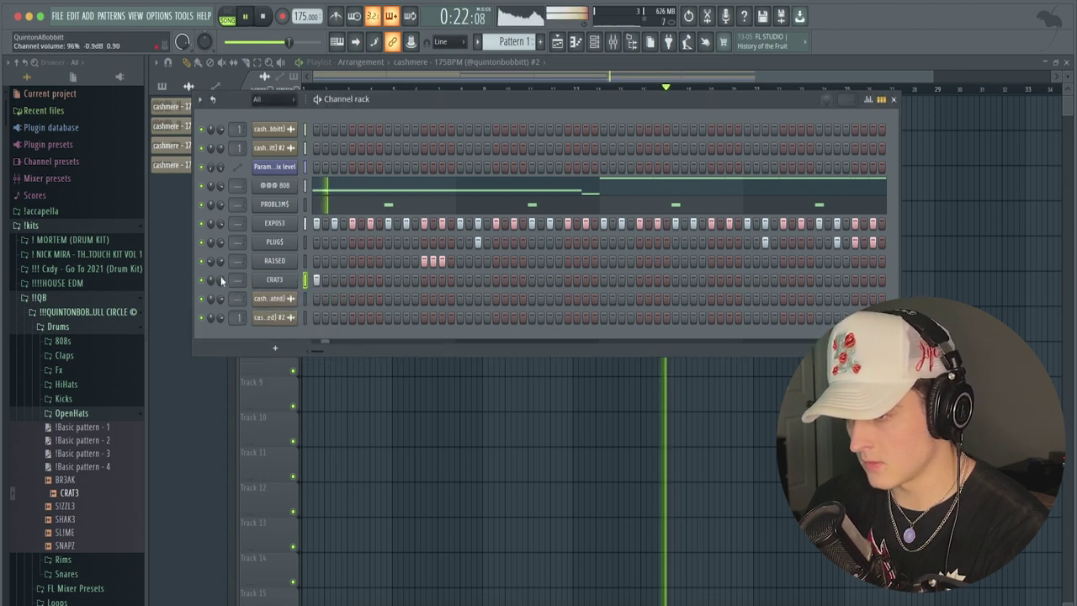
key(space)
key(space)
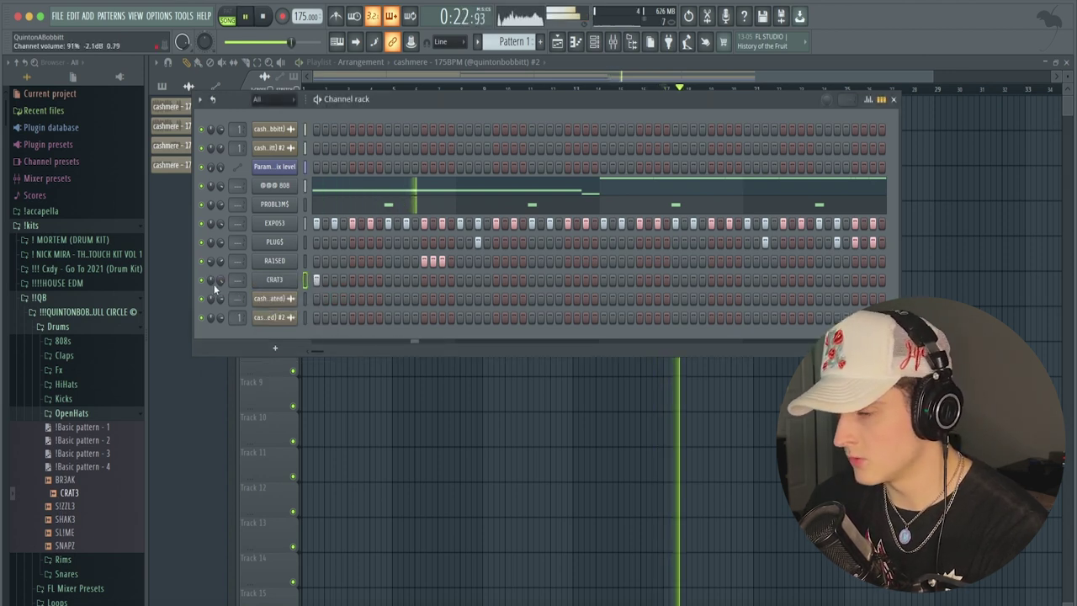
key(space)
Add the BR3AK open hat as a new channel with a hit on step 9 of bar 1 and raise that note to E5.
click(69, 482)
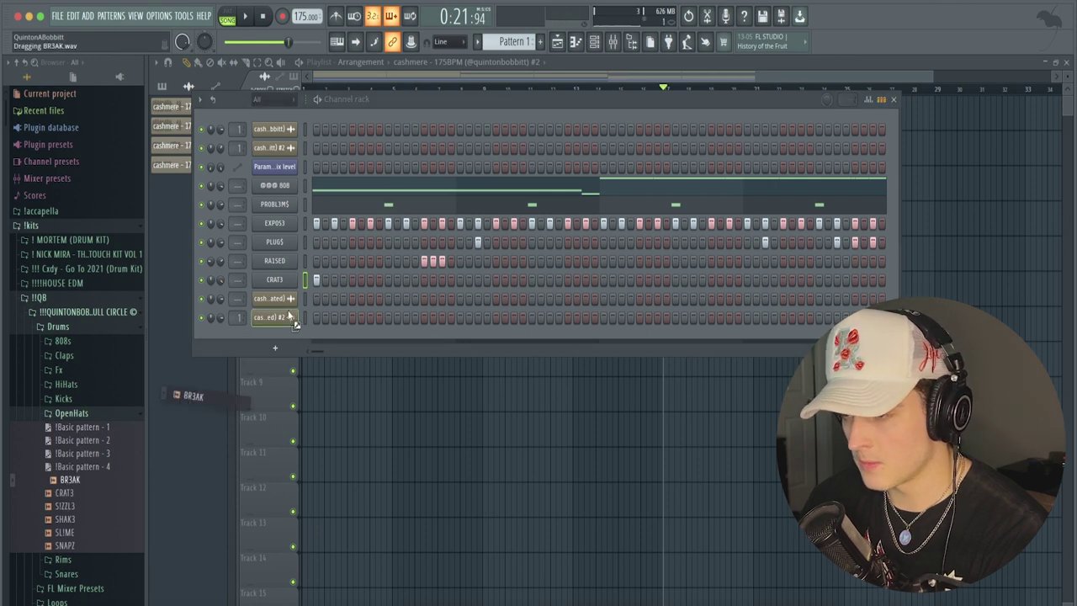
drag(294, 324, 294, 296)
right_click(274, 301)
click(343, 300)
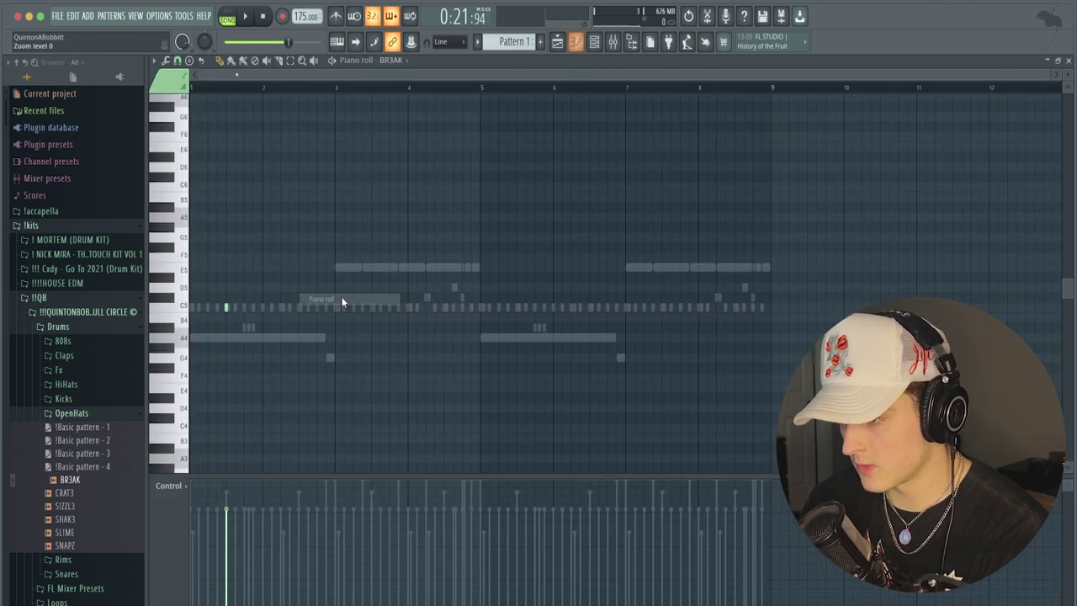
key(space)
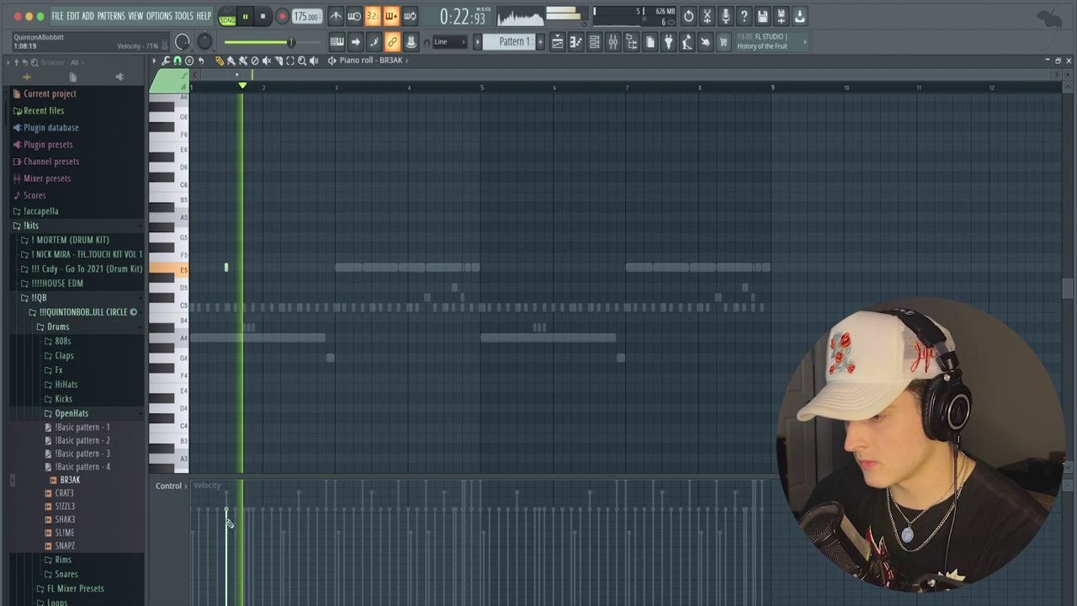
Lower the BR3AK hit to D5 and reduce its velocity while auditioning it against the beat.
key(space)
key(space)
key(shift+Down)
key(shift+Down)
key(space)
key(space)
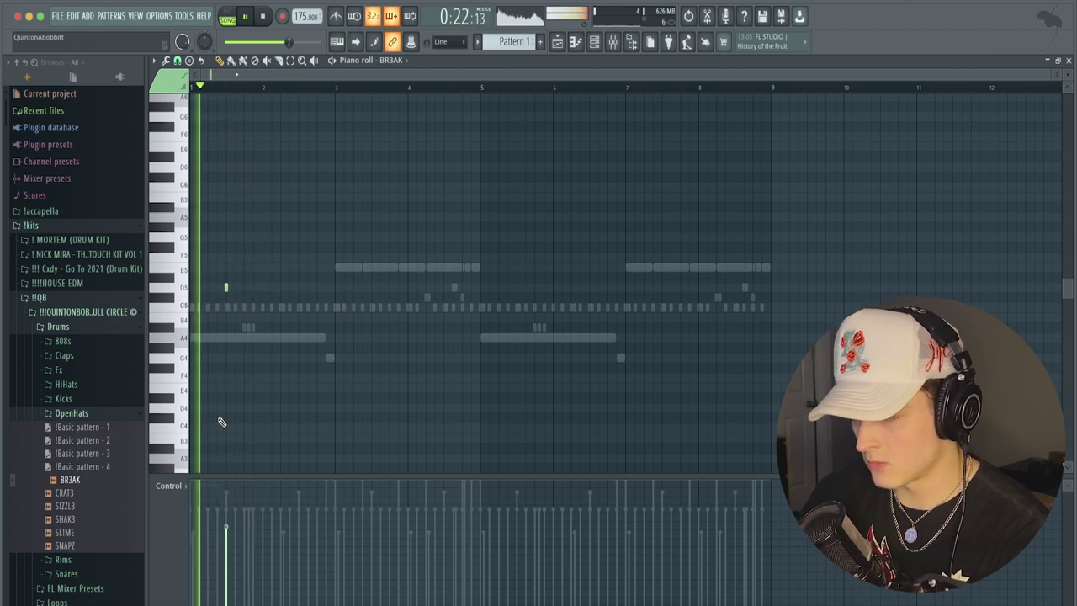
key(shift+Down)
key(shift+Down)
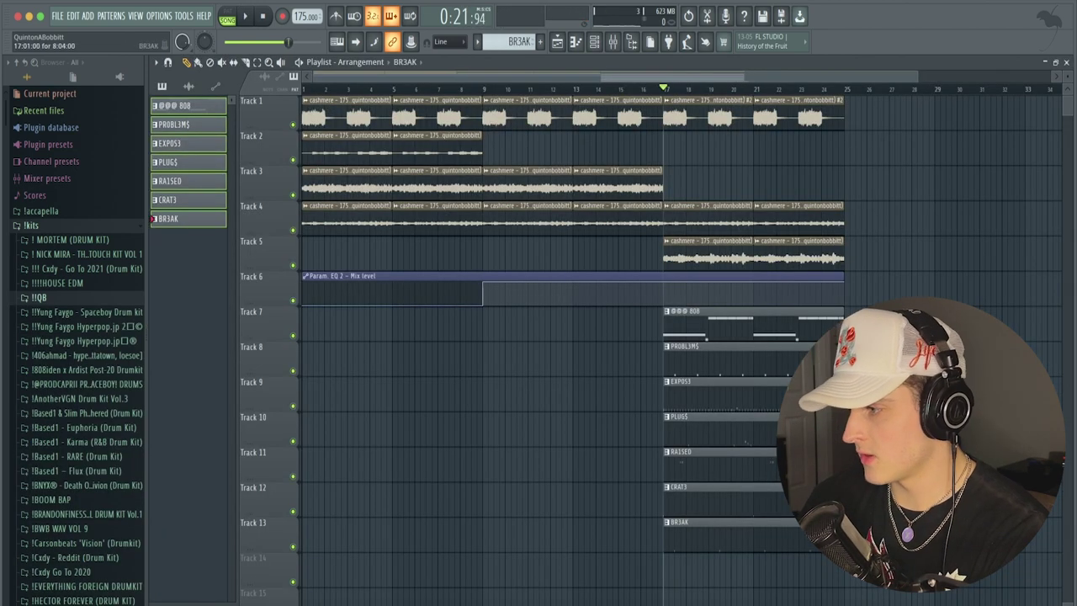
Create a new pattern named bass and place it on Track 6 across bars 25 to 32.
key(space)
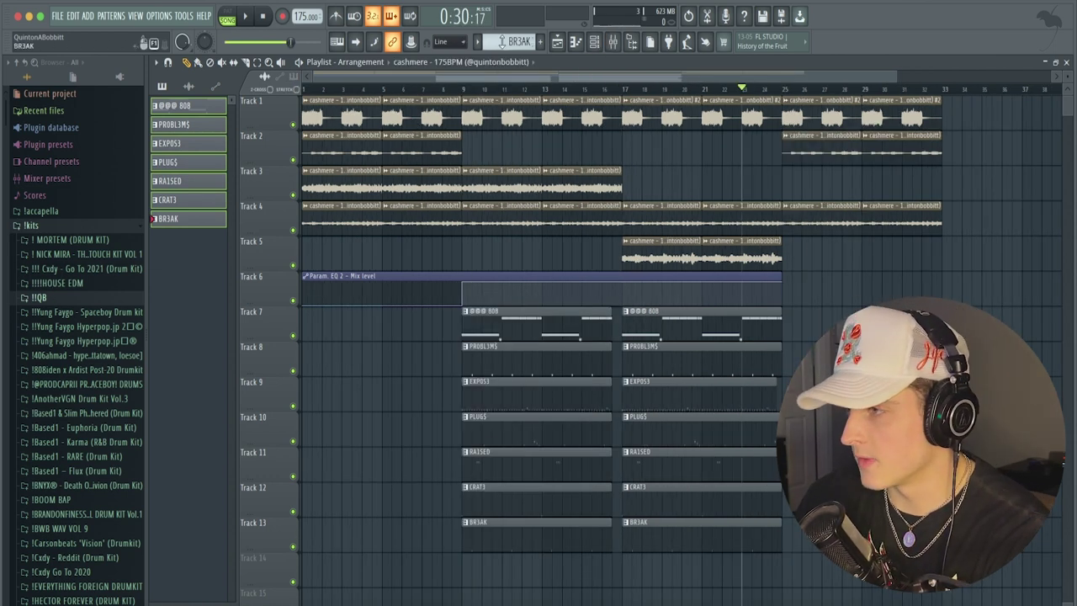
click(539, 42)
text(bass)
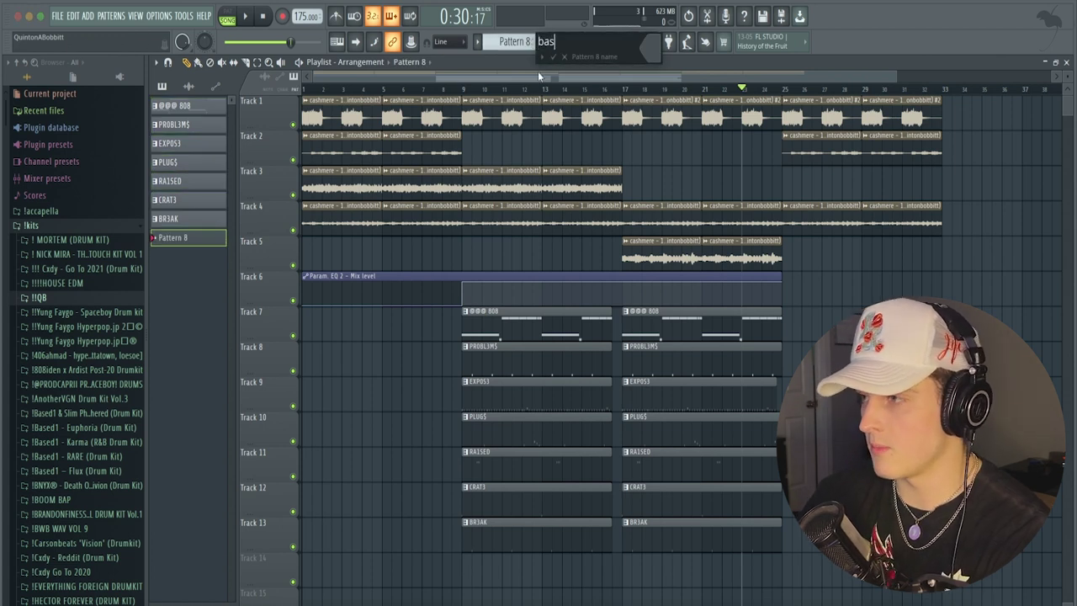
key(Return)
drag(154, 237, 947, 292)
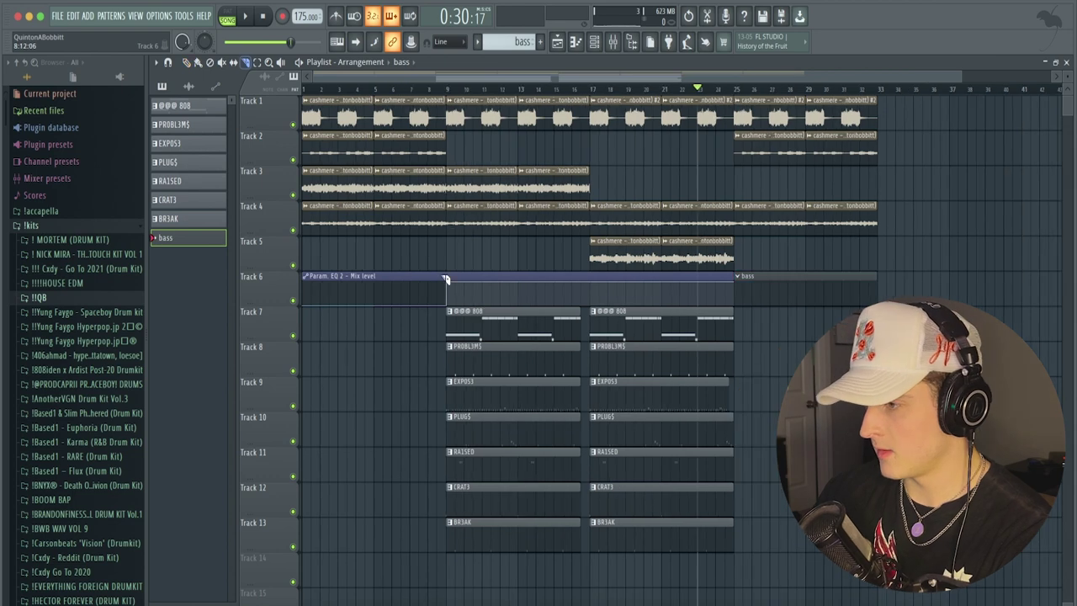
Split the EQ mix-level automation clip at bar 9 and duplicate the clips of bars 9 to 32 from bar 33.
click(447, 298)
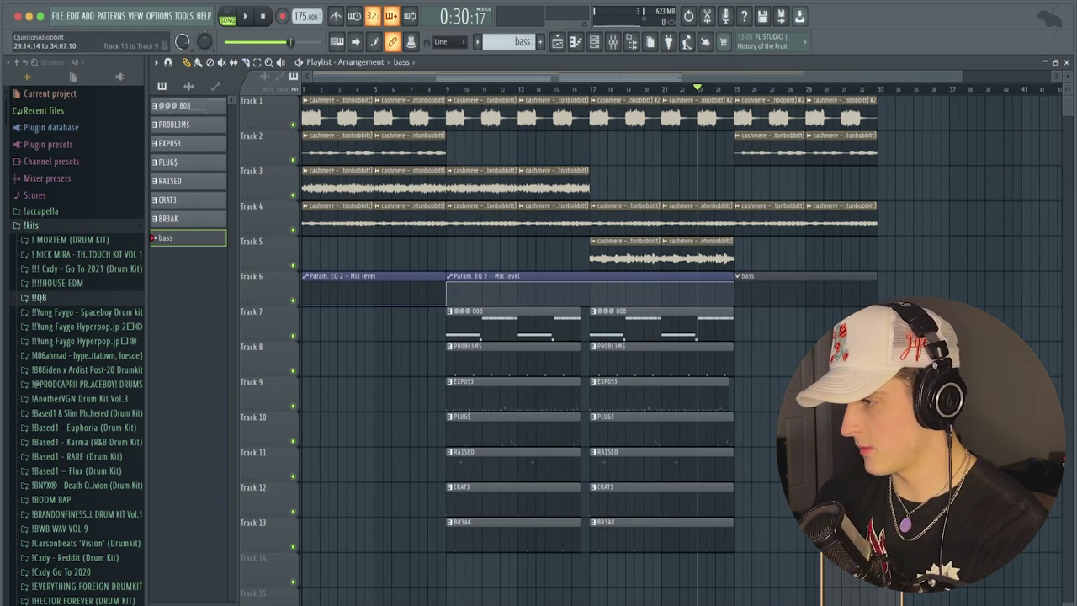
drag(821, 396, 898, 136)
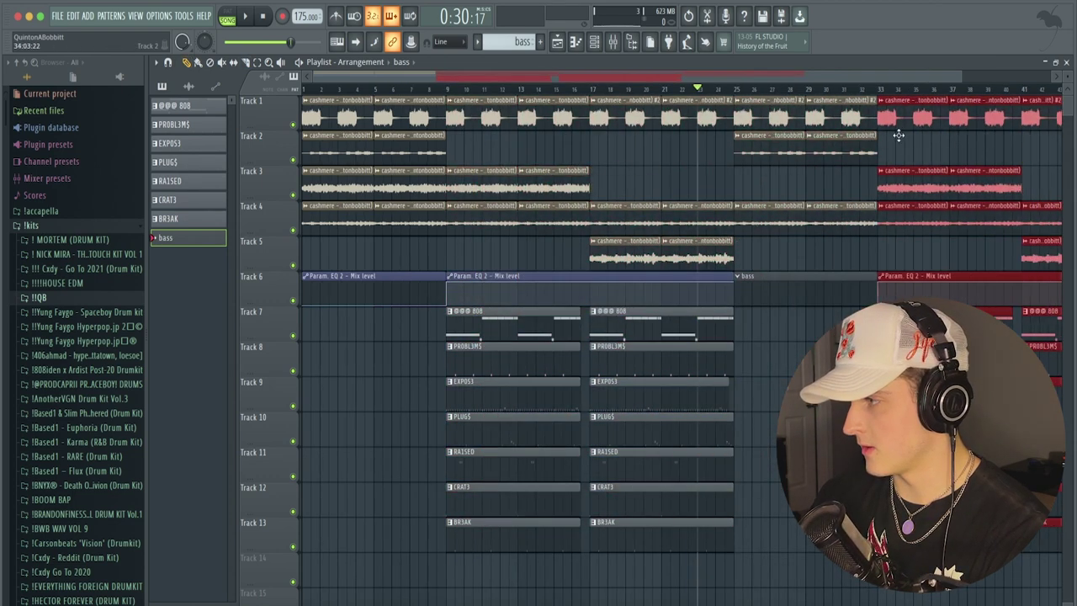
click(899, 136)
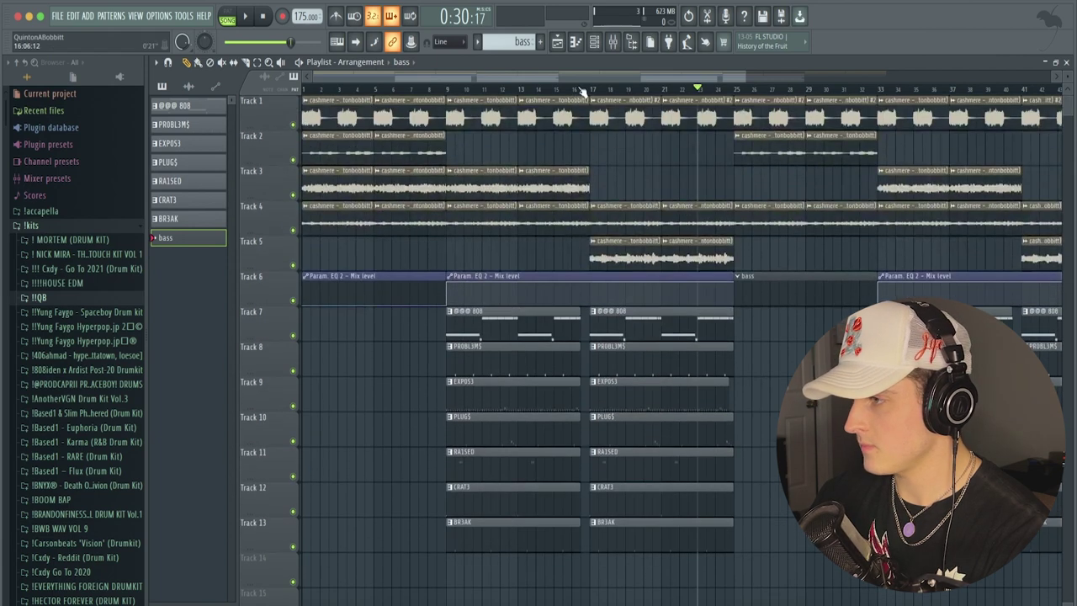
Duplicate the entire 56-bar arrangement so the copy starts at bar 57, and select the copied clips.
scroll(934, 126, down, 3)
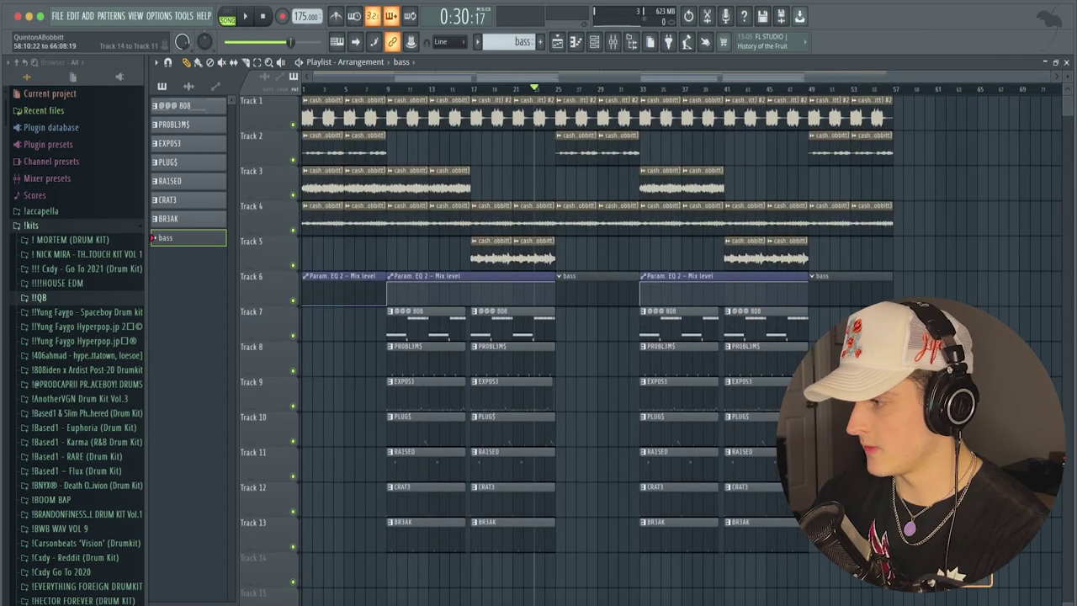
key(ctrl+a)
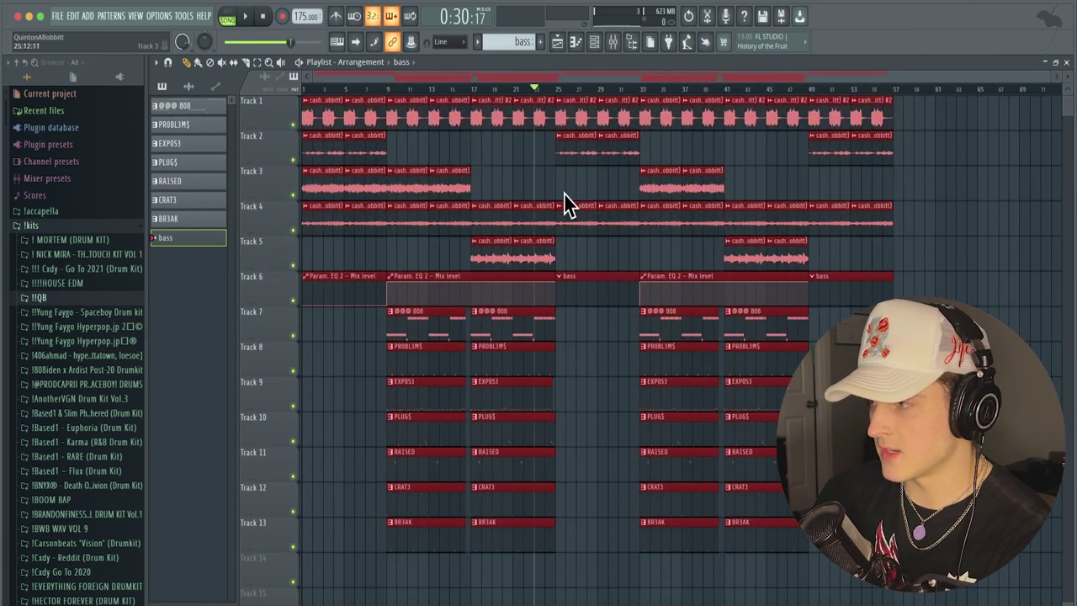
key(ctrl+b)
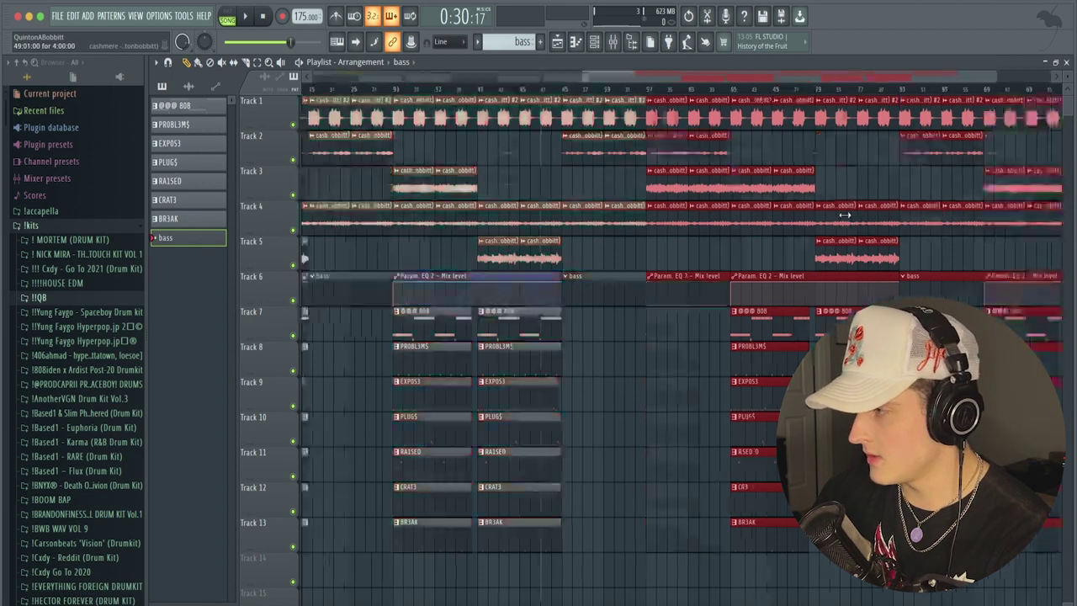
scroll(353, 81, down, 2)
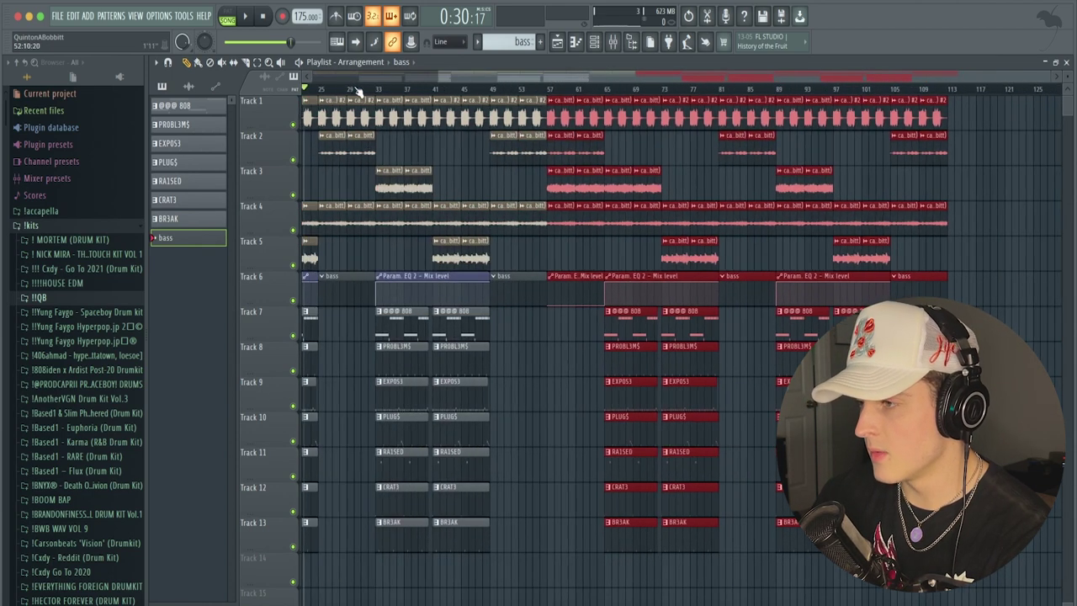
drag(548, 223, 604, 234)
drag(976, 547, 570, 115)
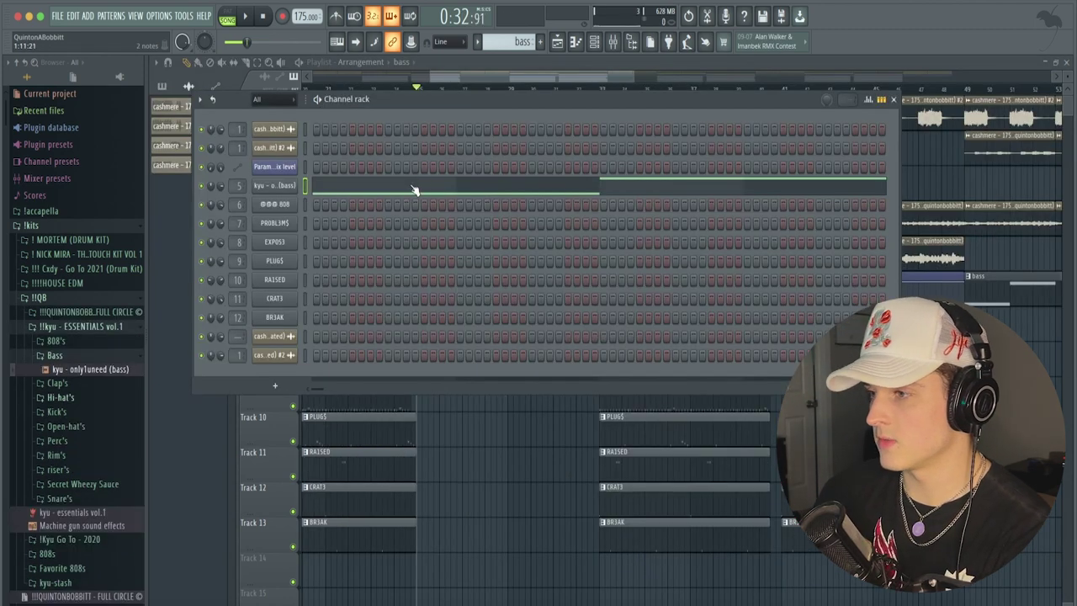
Lower the kyu - only1uneed (bass) channel's mixer track, Insert 5, to 75% (-5.9 dB) during playback.
click(413, 185)
click(594, 42)
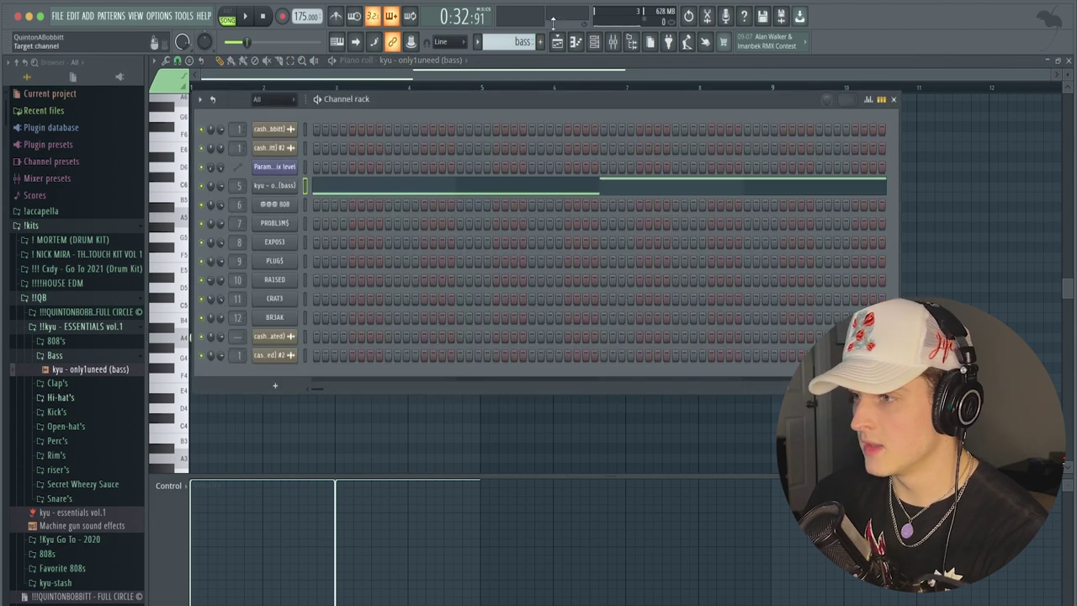
click(612, 43)
key(space)
drag(353, 289, 353, 310)
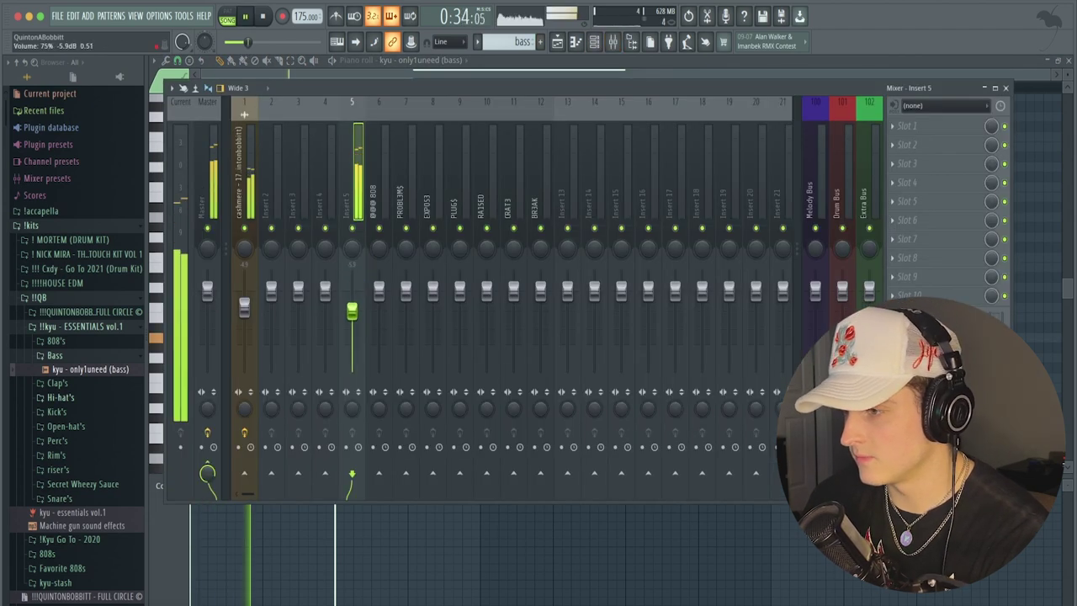
Add Fruity parametric EQ 2 to Insert 5 and pull its upper four bands down to roll off the bass's highs.
click(893, 126)
mouse_move(917, 143)
click(744, 23)
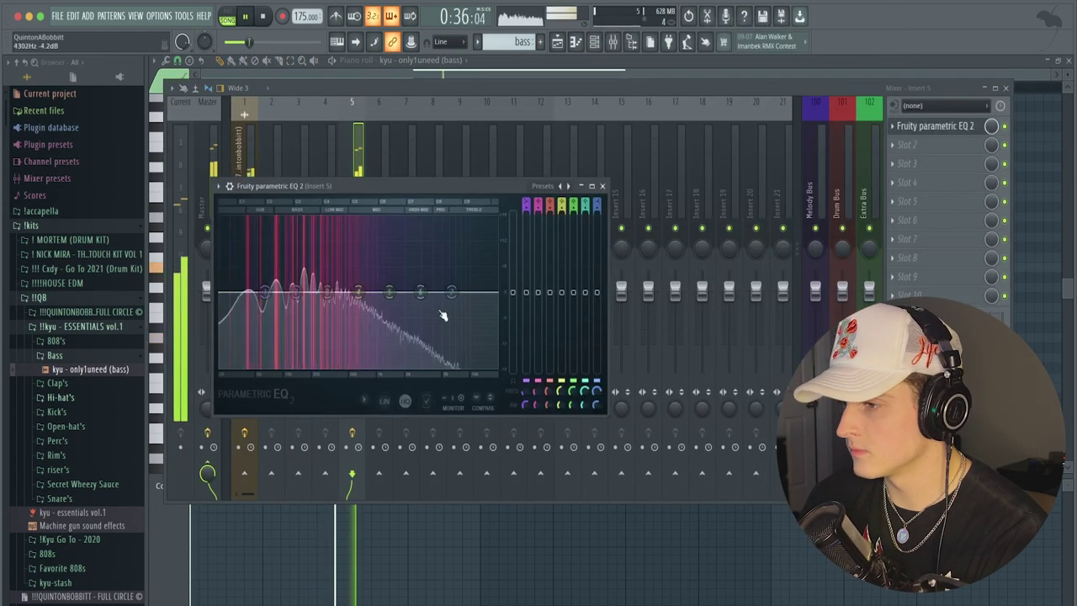
drag(452, 291, 409, 362)
drag(421, 291, 403, 342)
drag(390, 291, 403, 353)
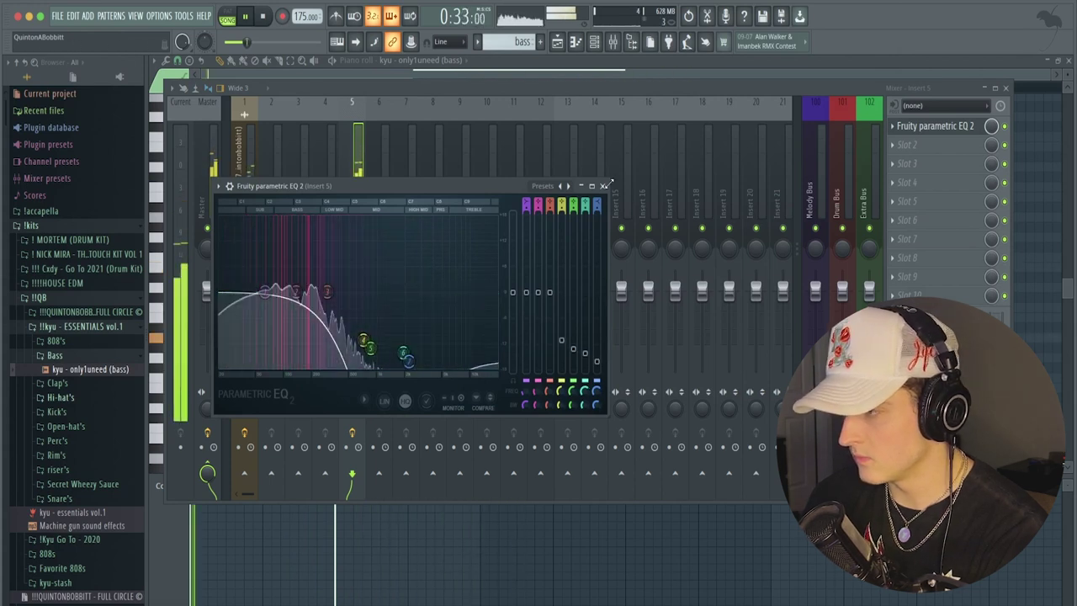
Duplicate the four-bar bass line into bars 5 to 8 of the bass pattern and deselect the notes.
click(555, 69)
key(ctrl+b)
key(ctrl+d)
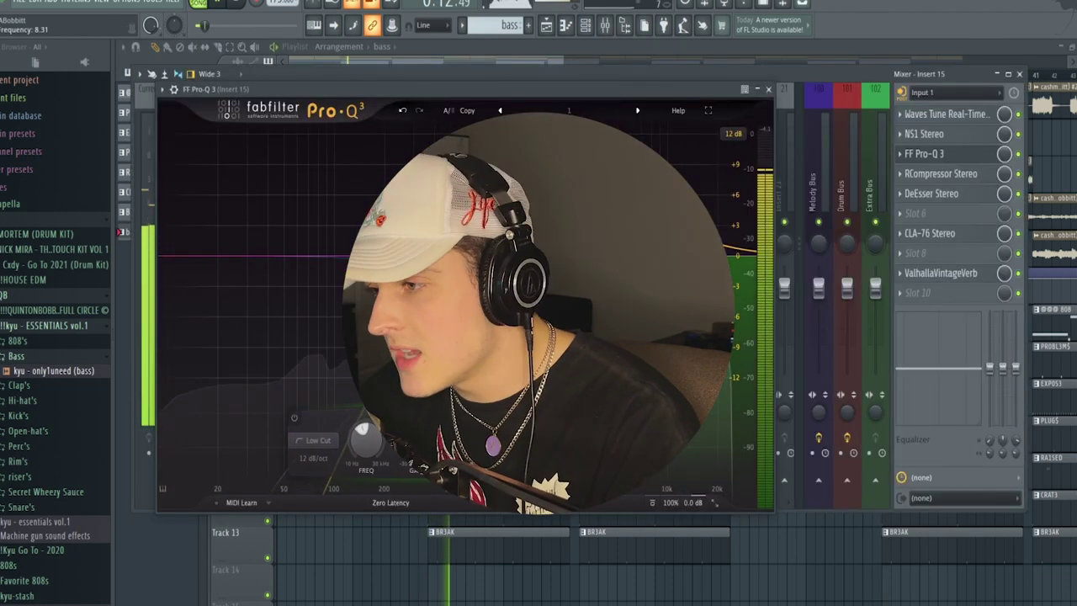
Close the FF Pro-Q 3 window of Insert 15 and return from the mixer to the playlist.
click(768, 89)
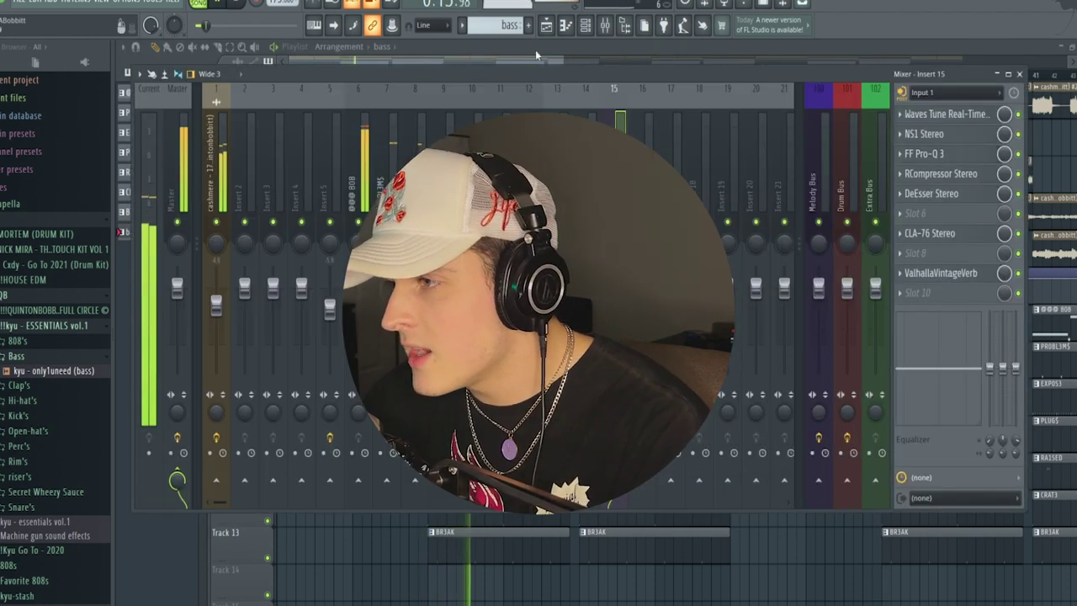
click(484, 59)
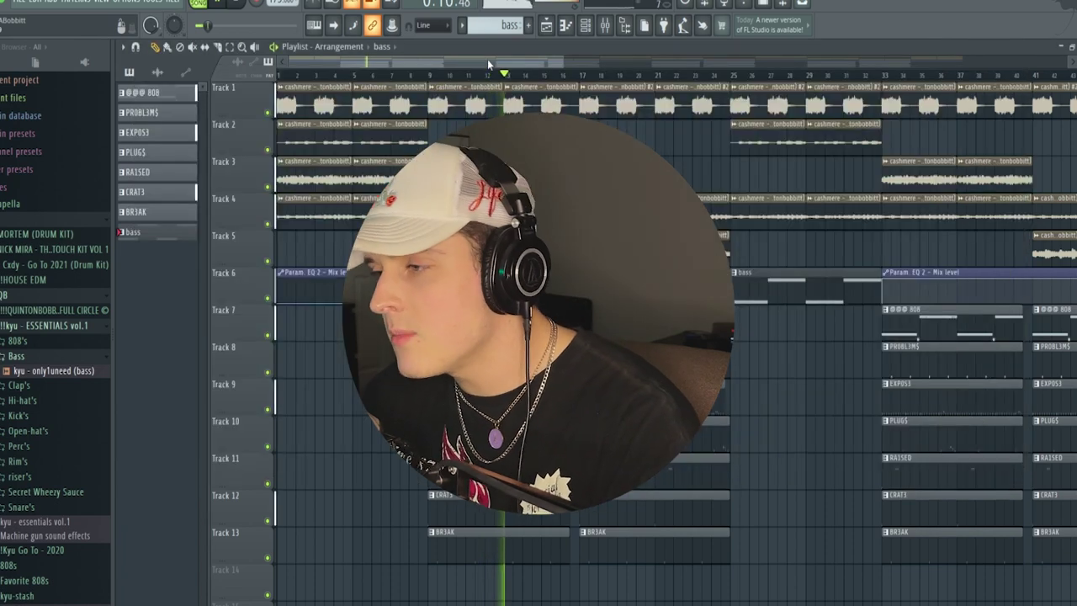